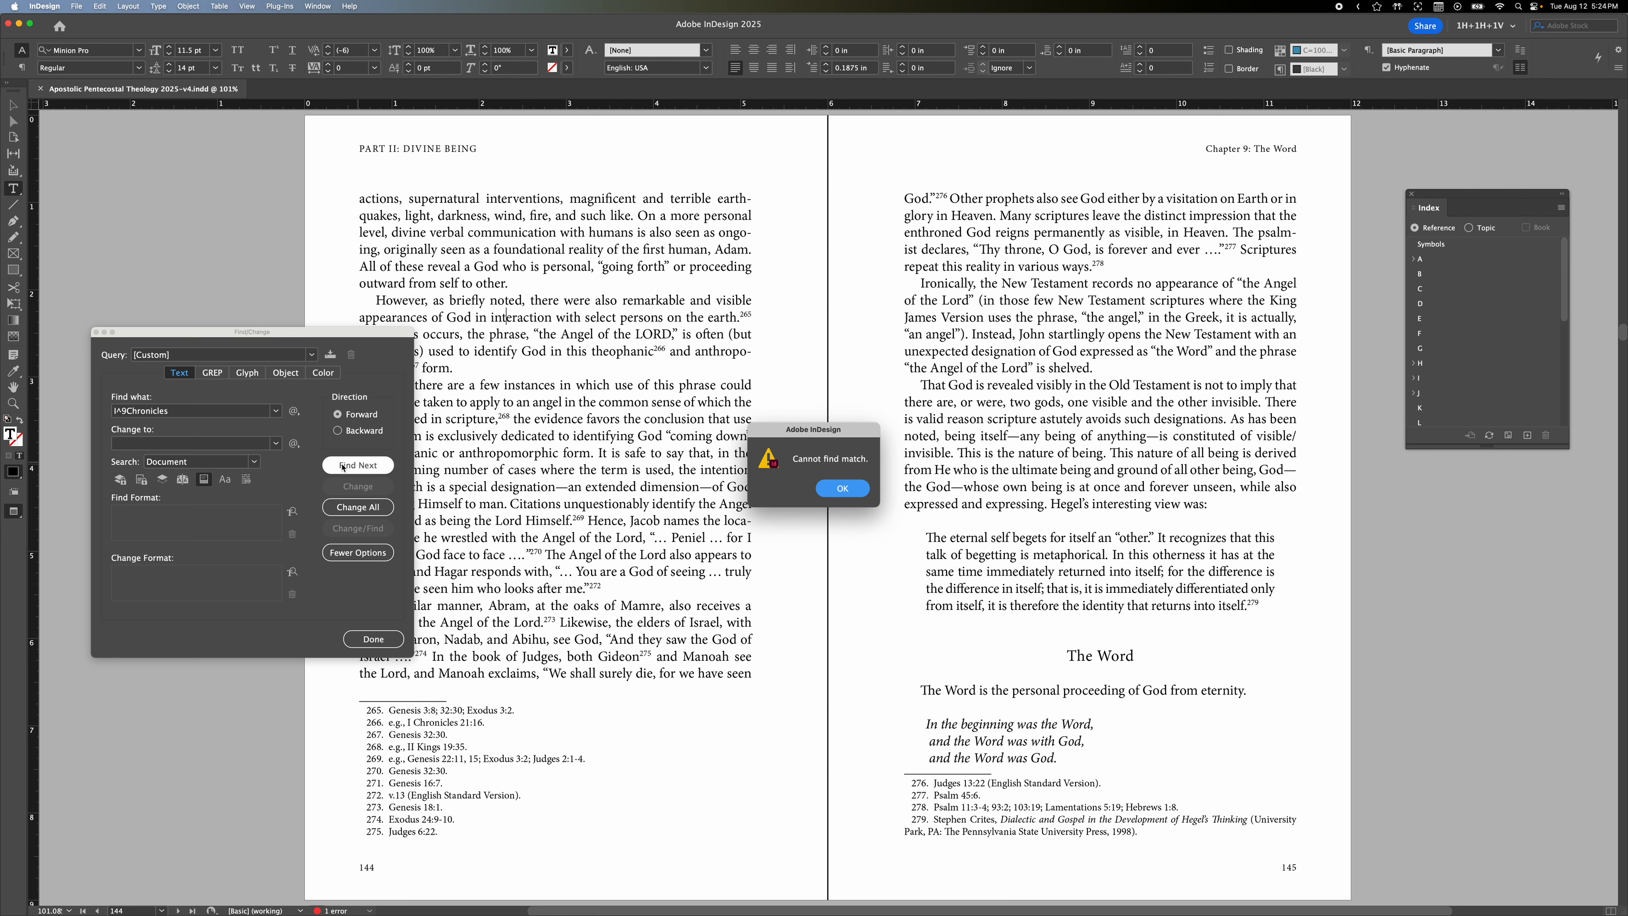
# - Search the document for "I^SChronicle" and place the text cursor in the Chronicles reference in footnote 266
pyautogui.click(841, 491)
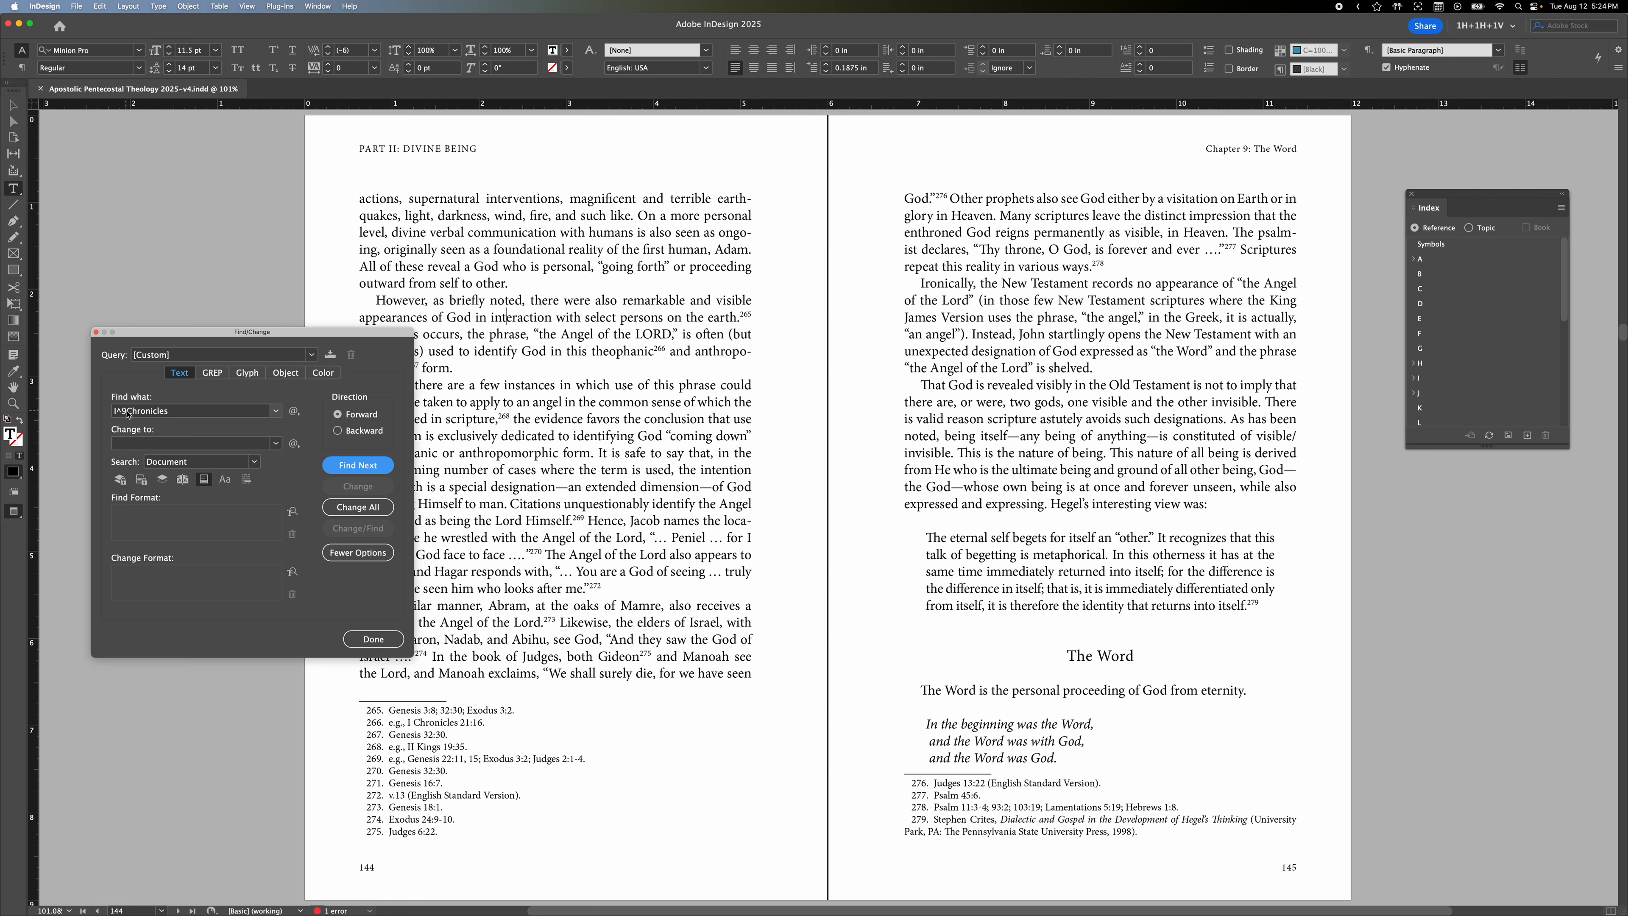
pyautogui.moveTo(173, 414); pyautogui.dragTo(157, 413)
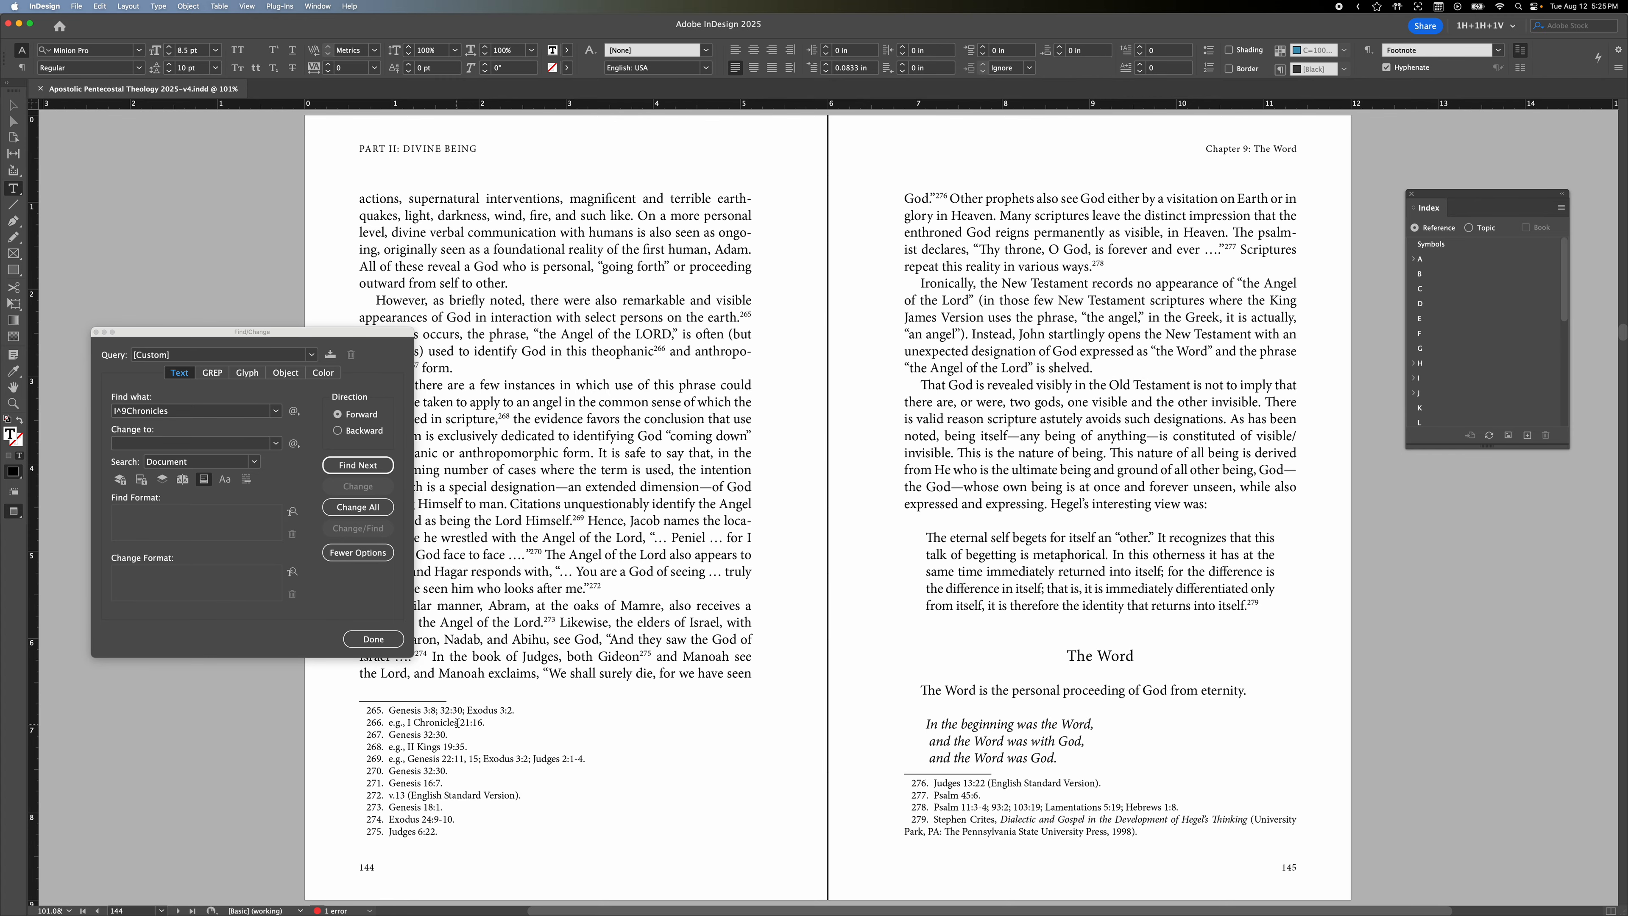
pyautogui.moveTo(455, 723); pyautogui.dragTo(408, 722)
pyautogui.click(98, 405)
pyautogui.write('I^SChronicle')
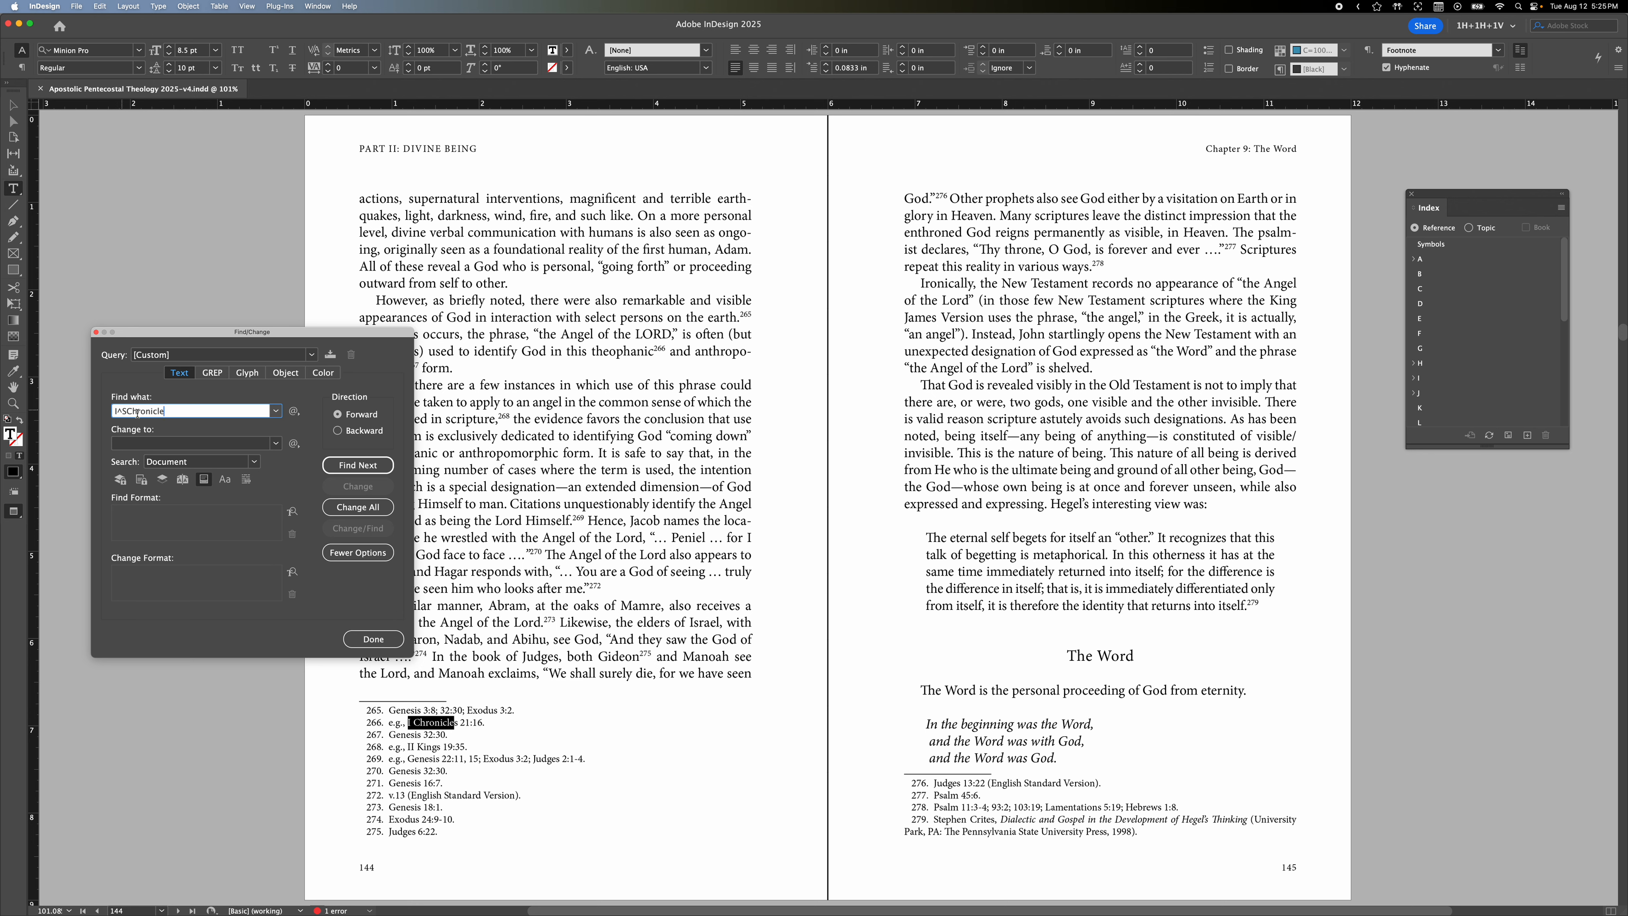
pyautogui.click(358, 472)
pyautogui.click(349, 469)
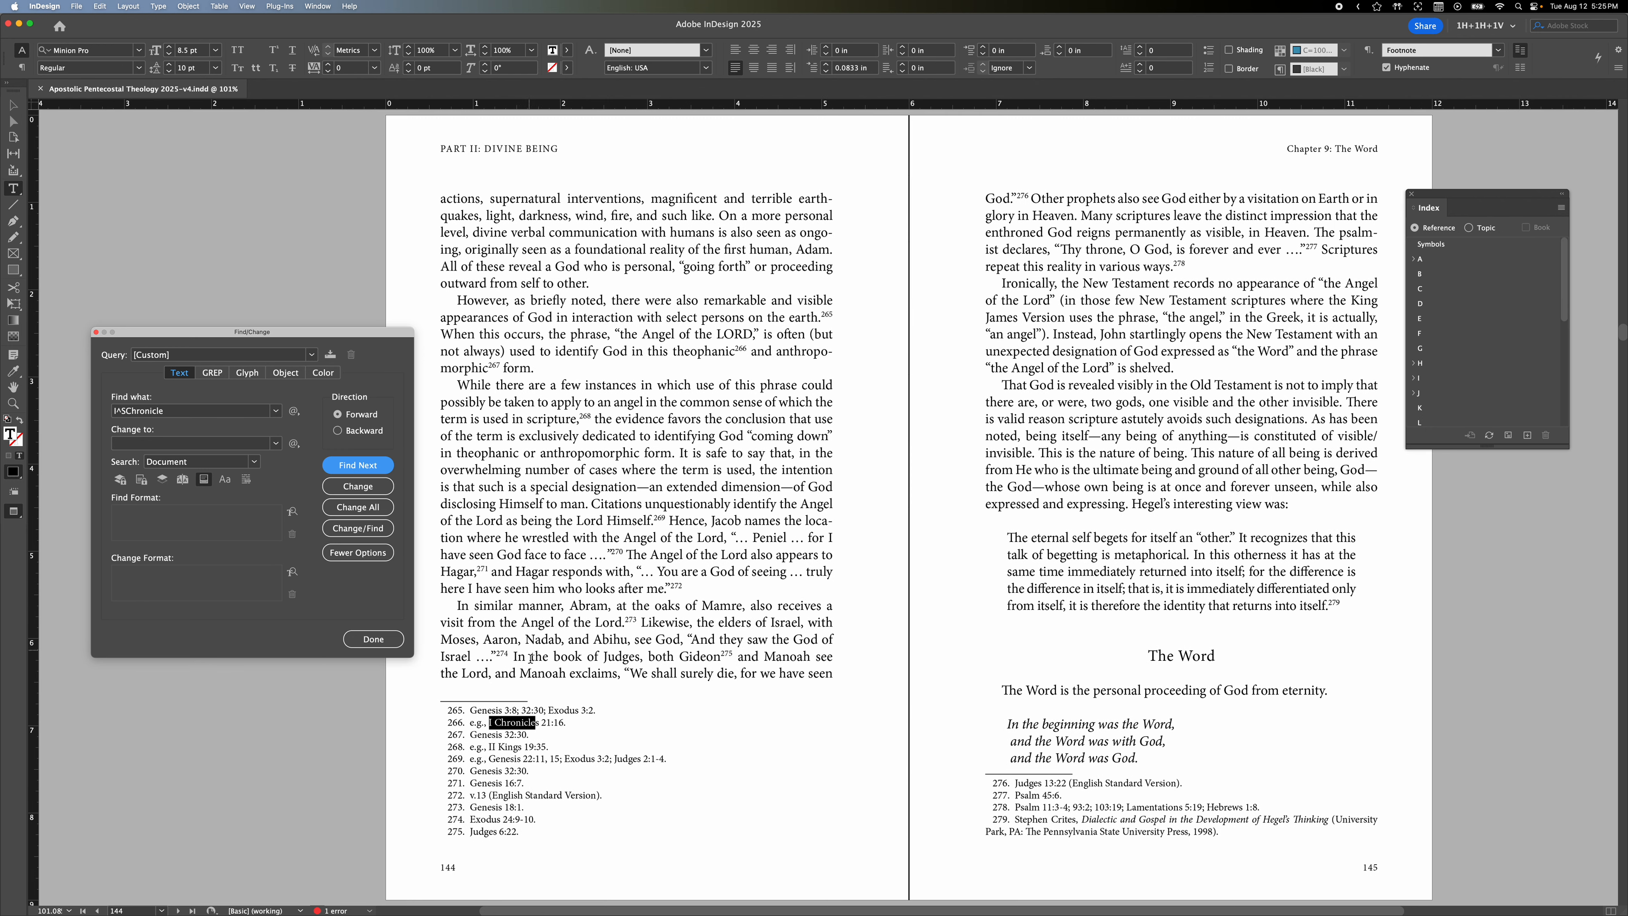
pyautogui.click(486, 723)
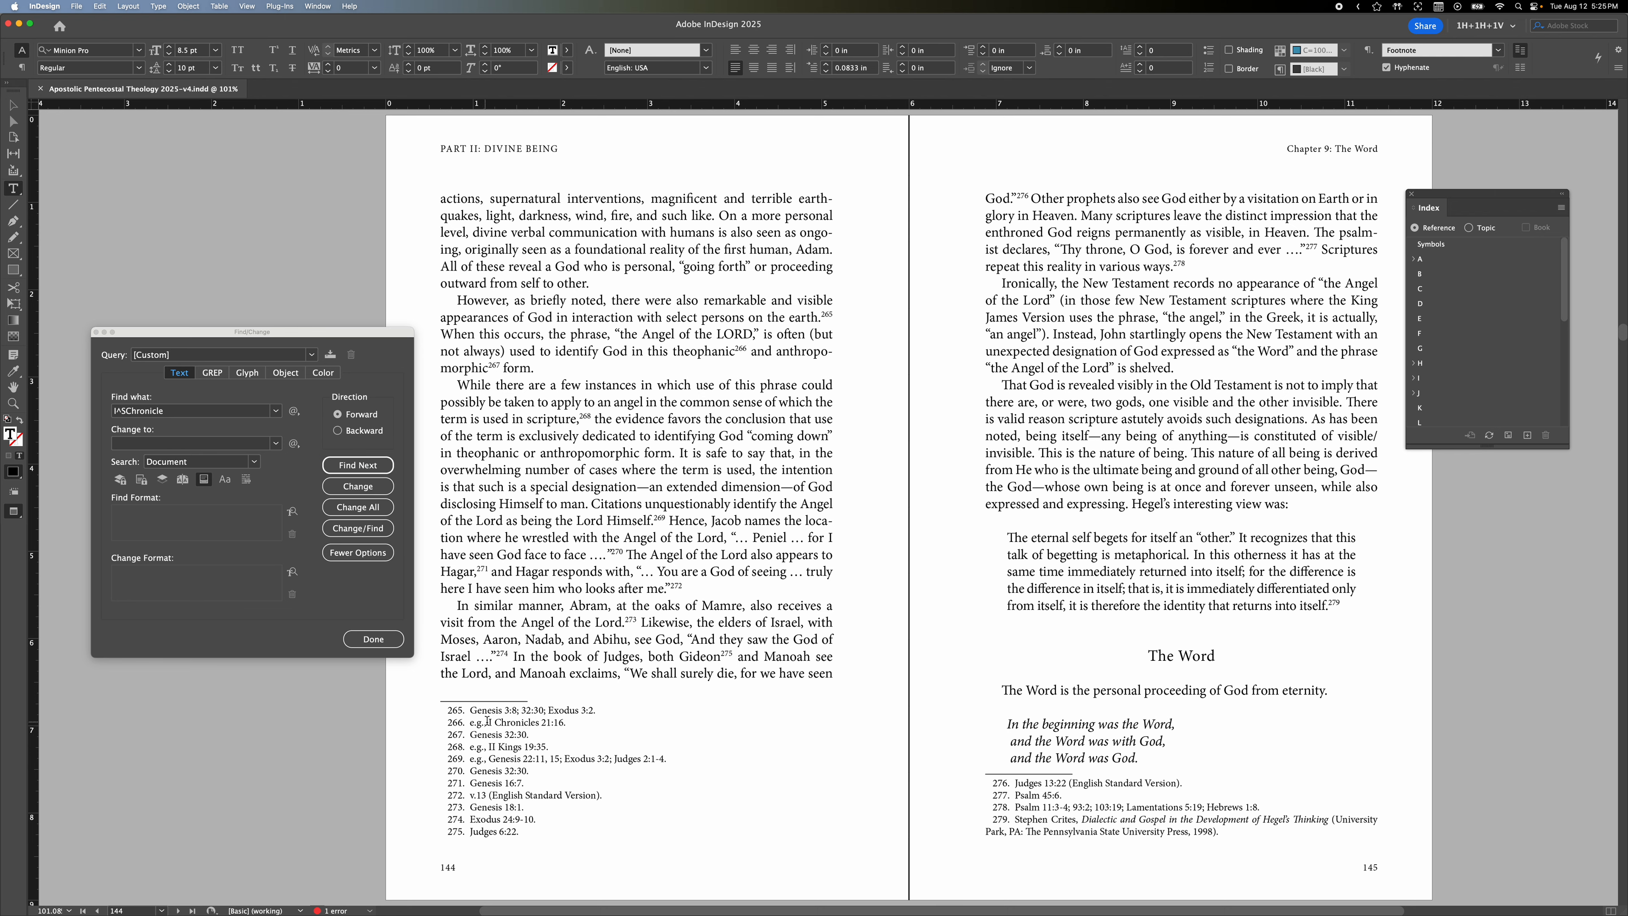
# - In the TextEdit instructions, correct the non-breaking space code to "^S", including in the "I^SChronicles" example, and return to InDesign
pyautogui.press('super+Tab')
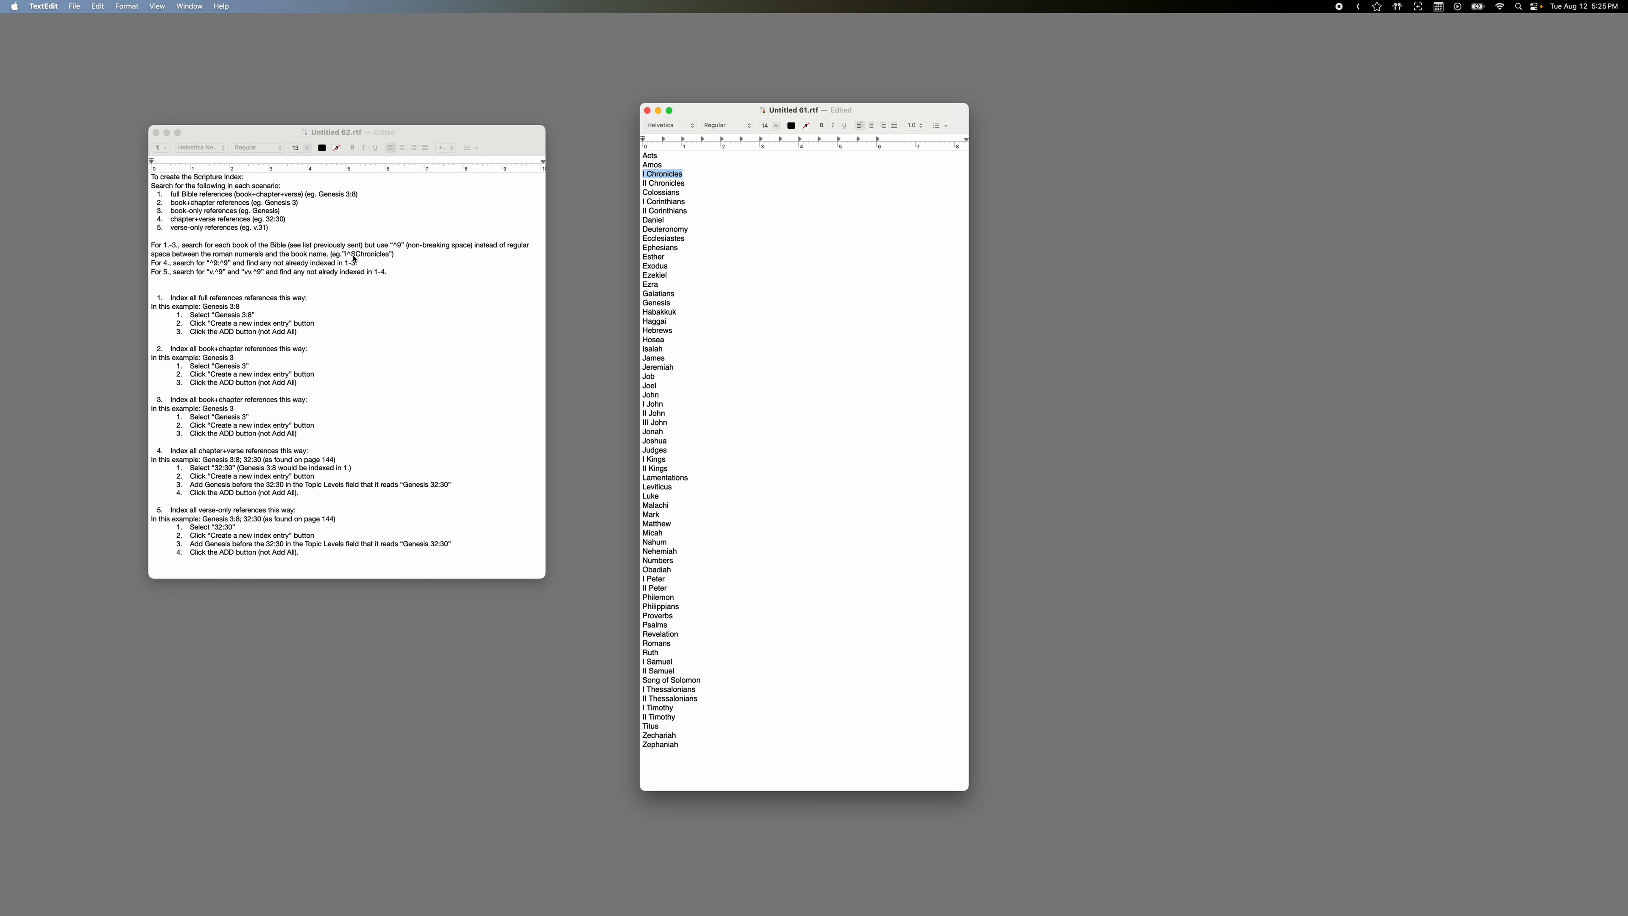
pyautogui.click(399, 250)
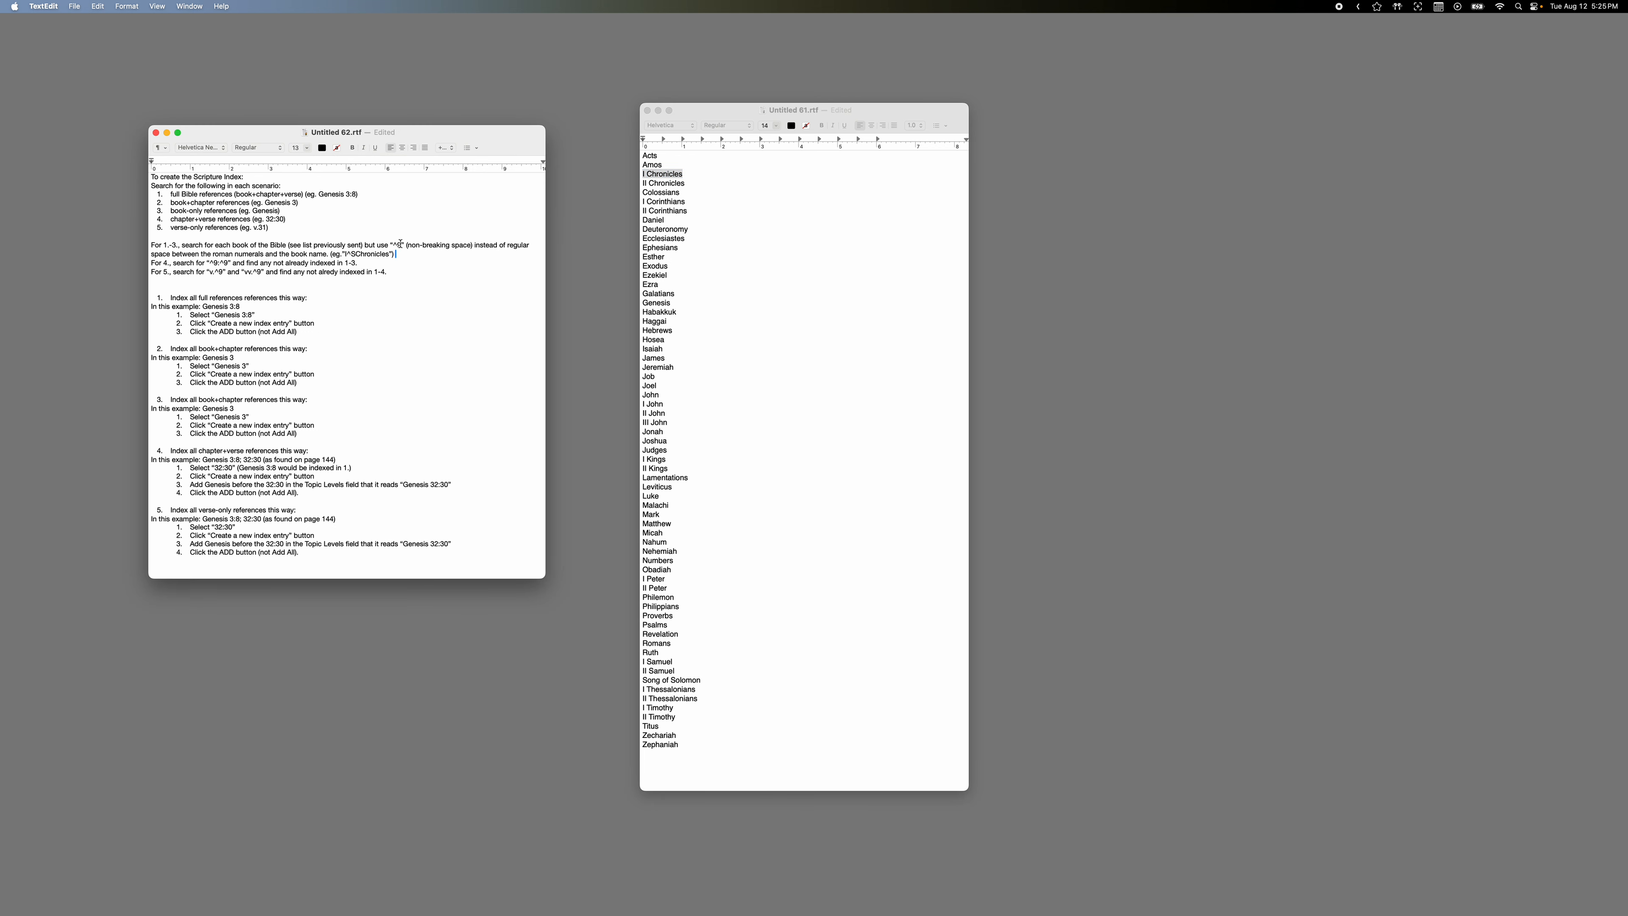
pyautogui.press('BackSpace')
pyautogui.write('S')
pyautogui.click(409, 250)
pyautogui.press('super+Tab')
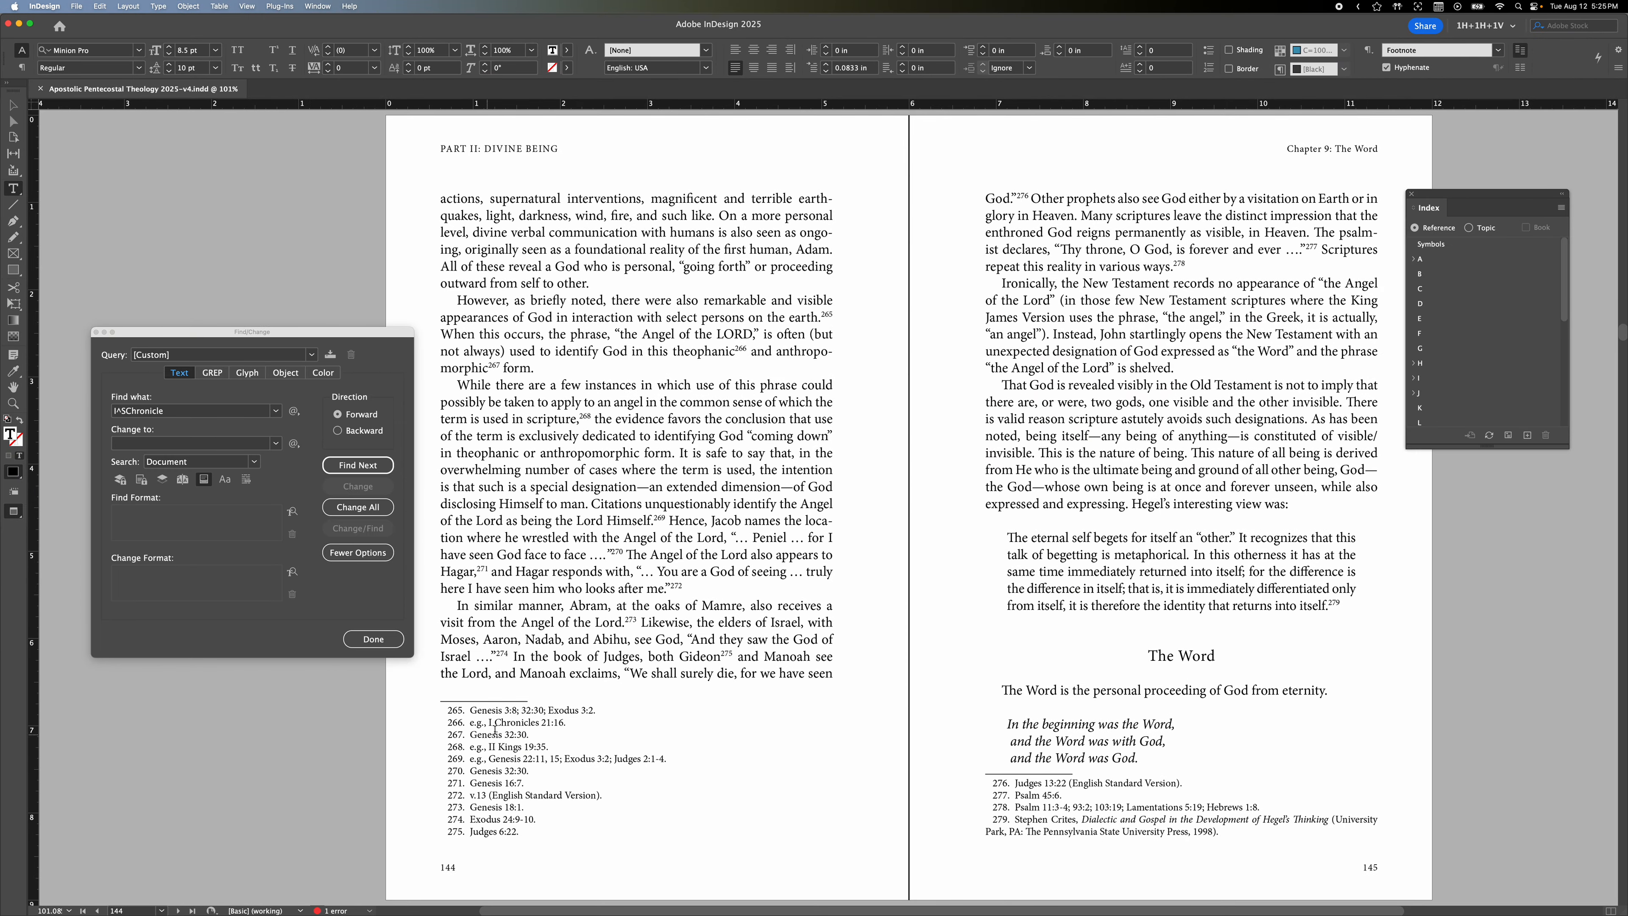
# - Find the next Chronicles match and add "II Chronicles 20:21" from footnote 692 to the index as a current-page reference
pyautogui.click(358, 465)
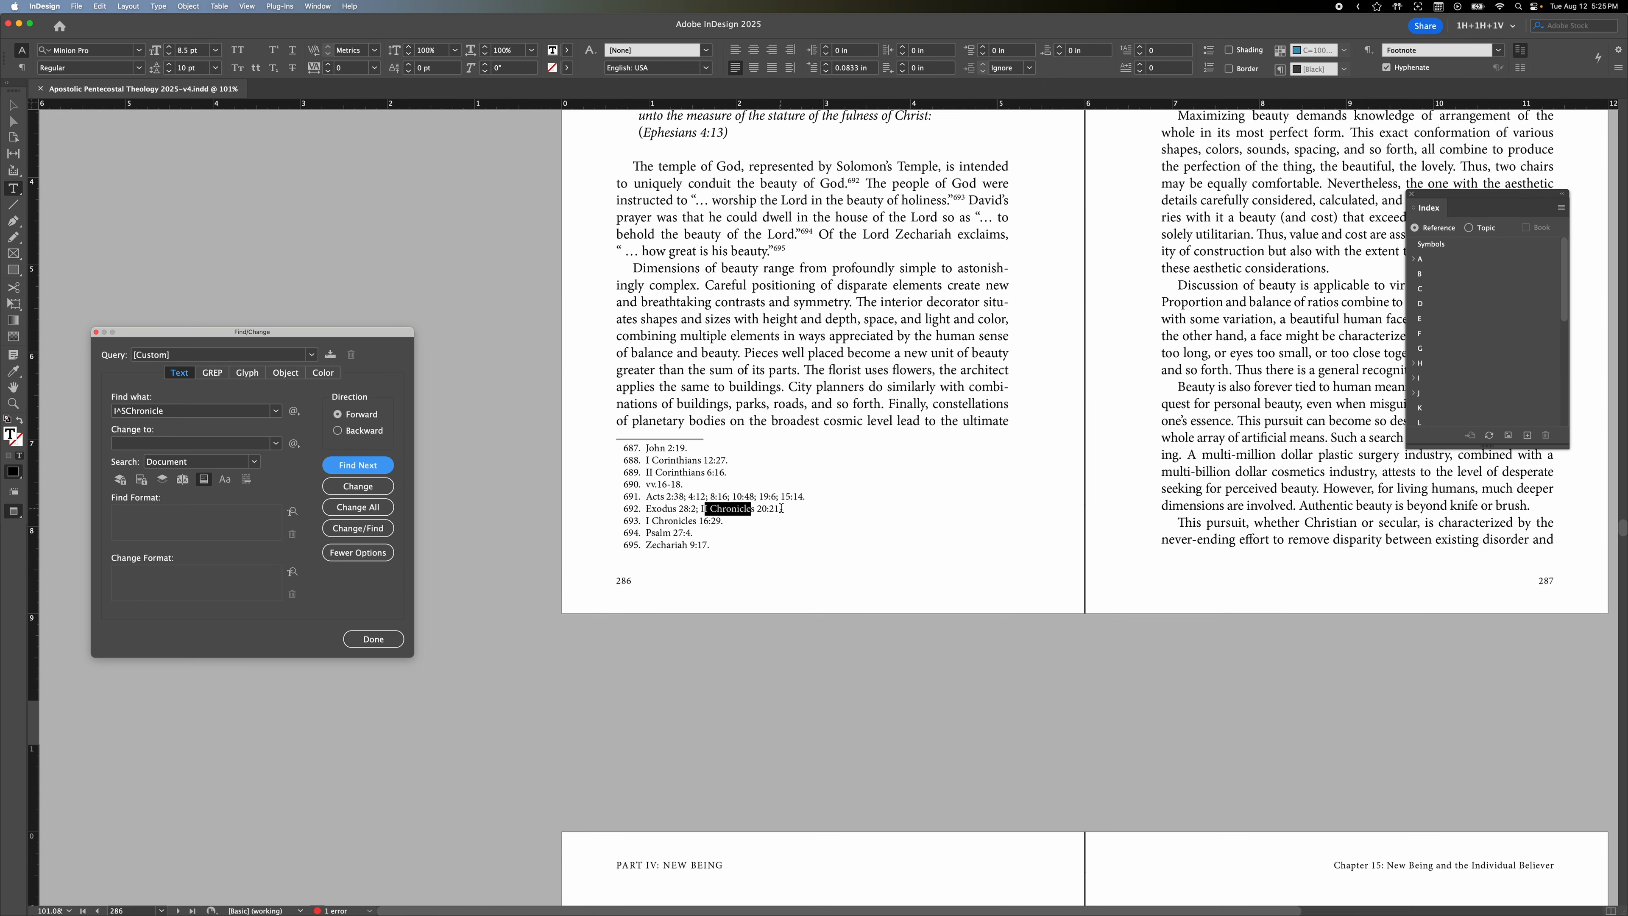
pyautogui.click(704, 509)
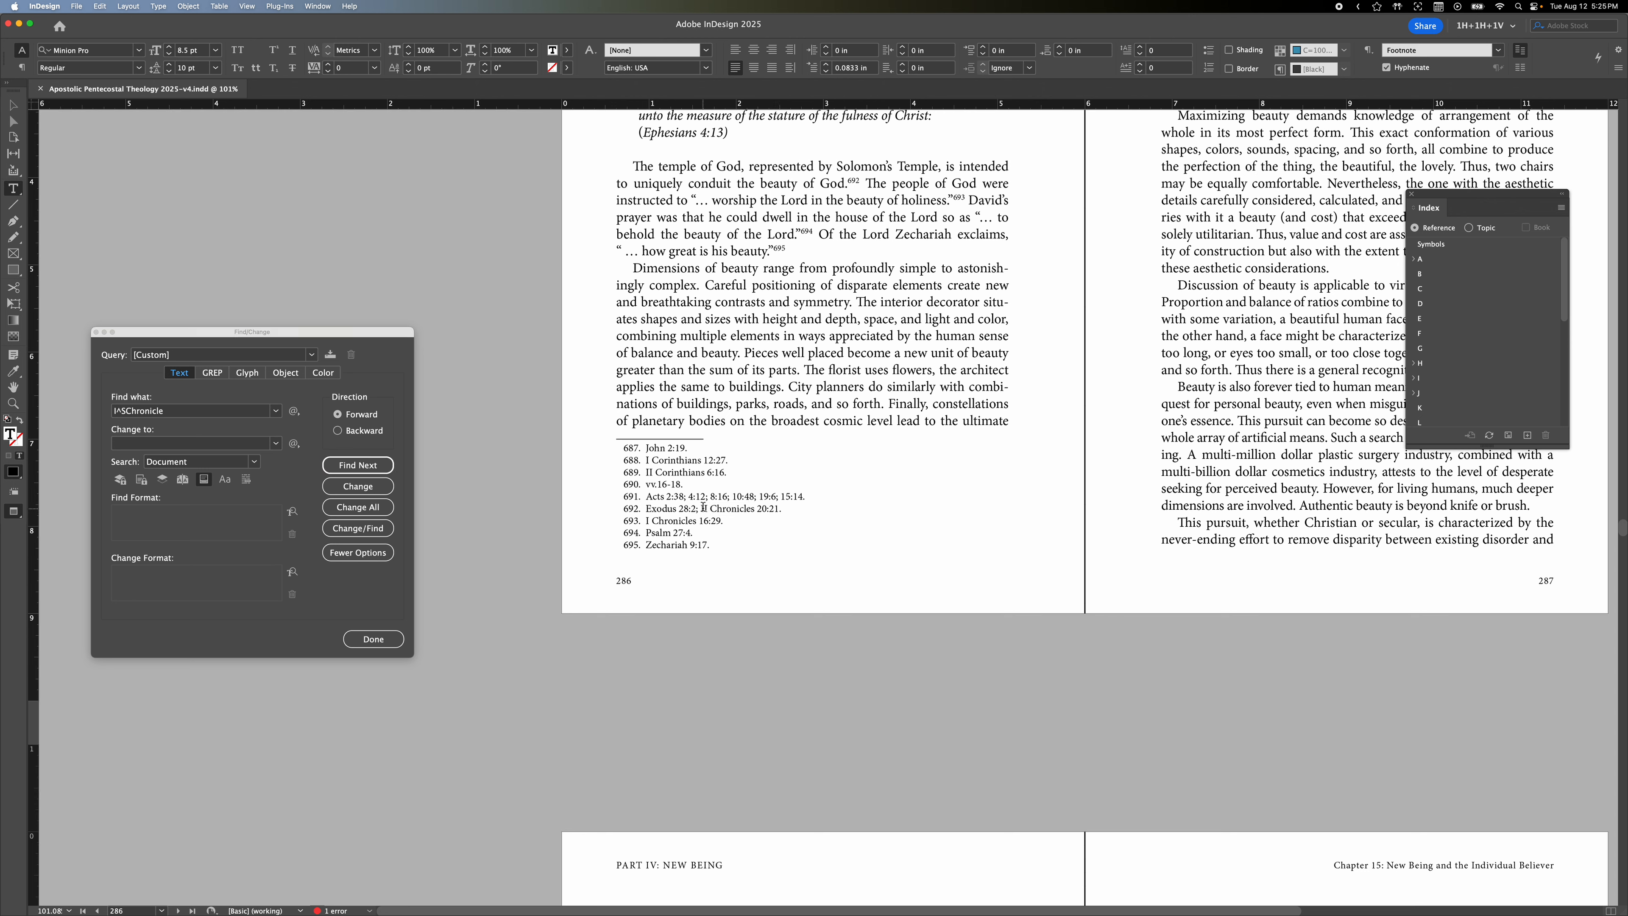
pyautogui.moveTo(701, 509); pyautogui.dragTo(779, 508)
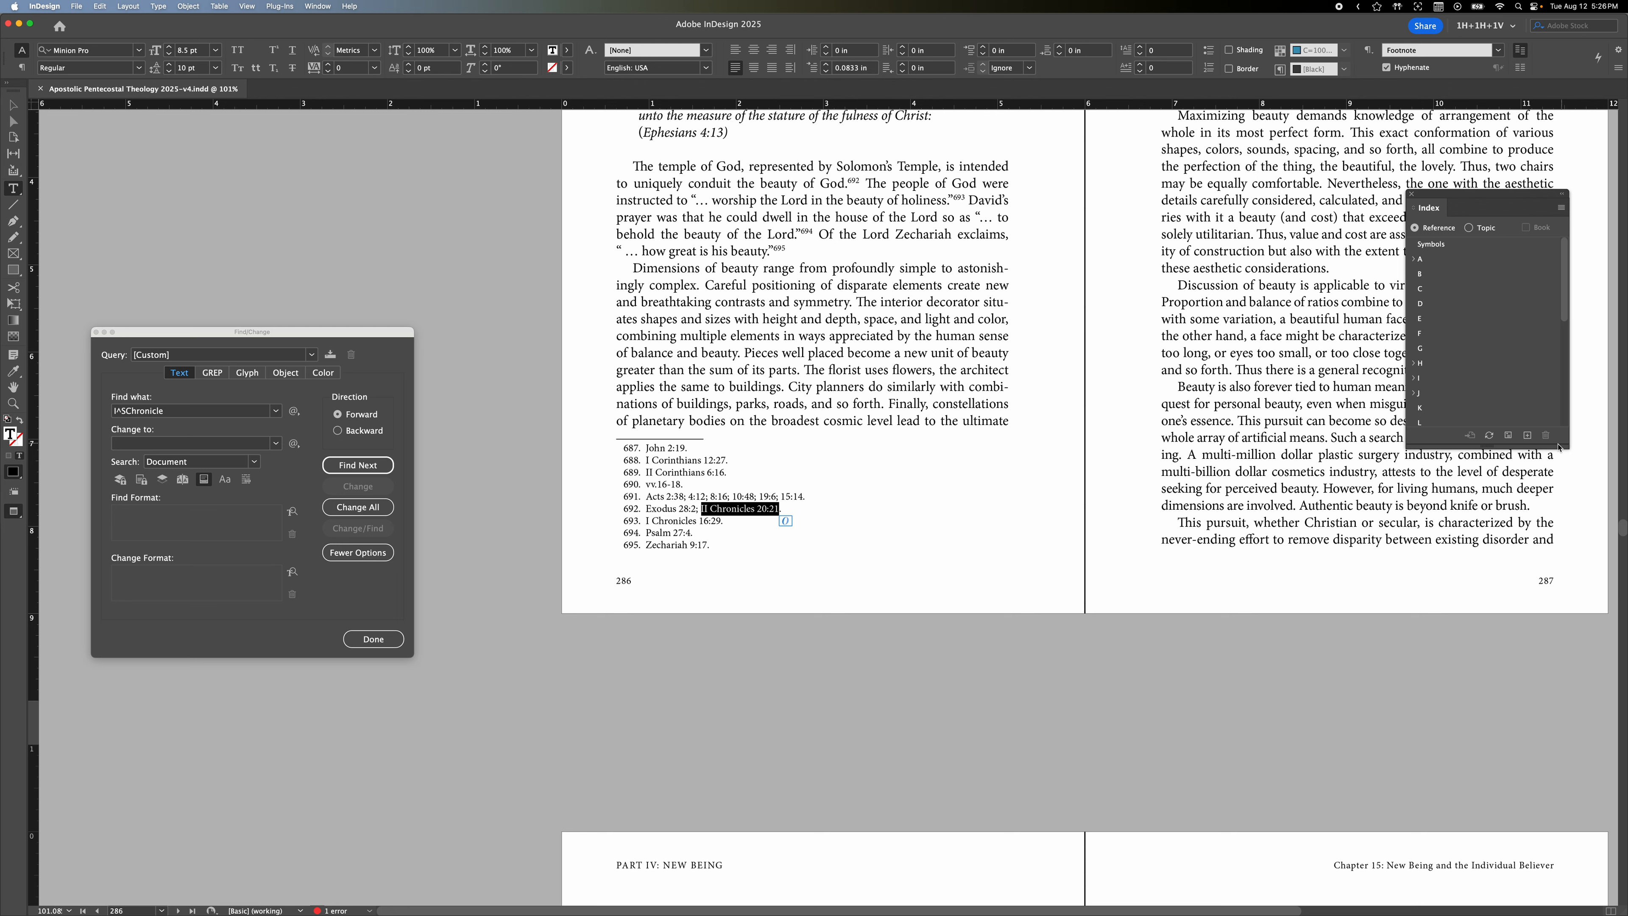
pyautogui.click(1529, 436)
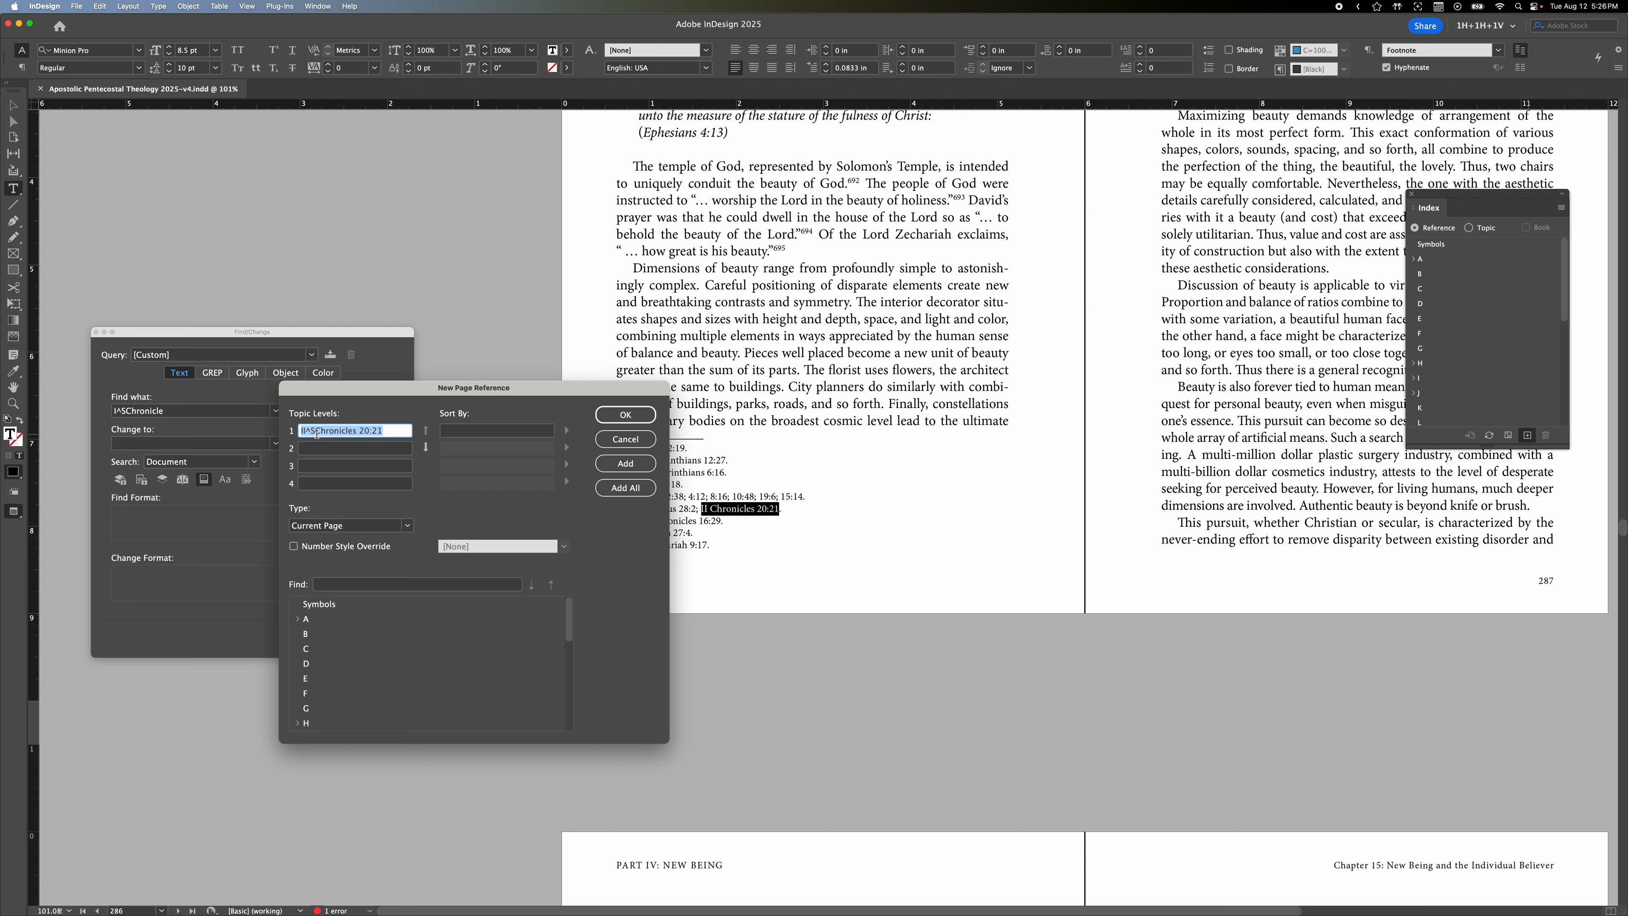
pyautogui.click(632, 471)
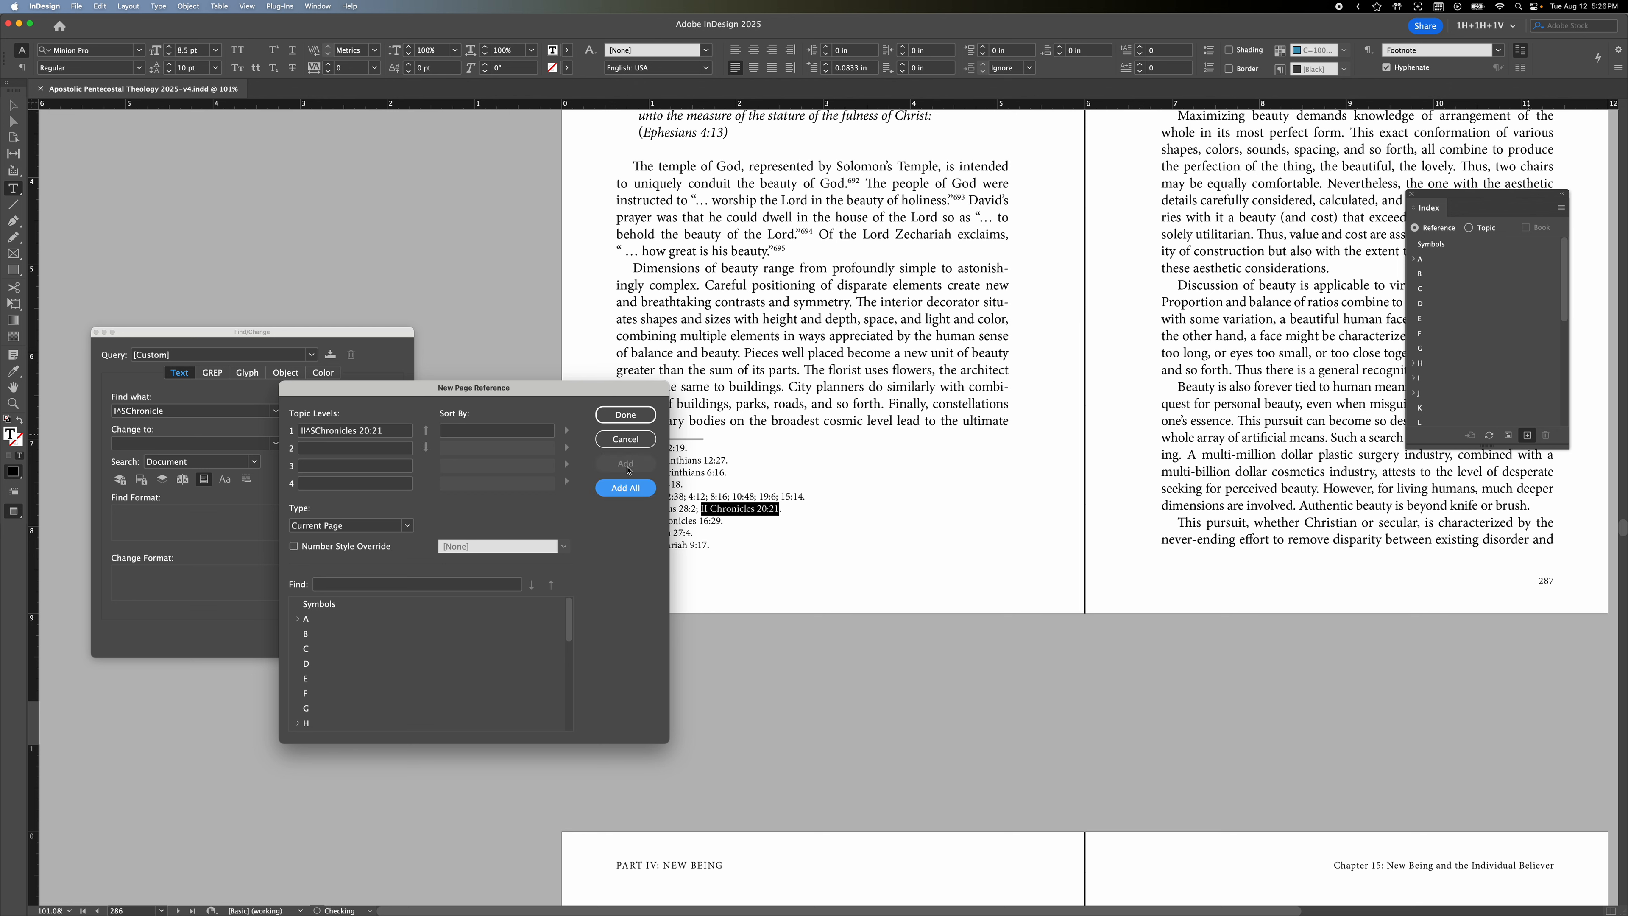
pyautogui.click(626, 414)
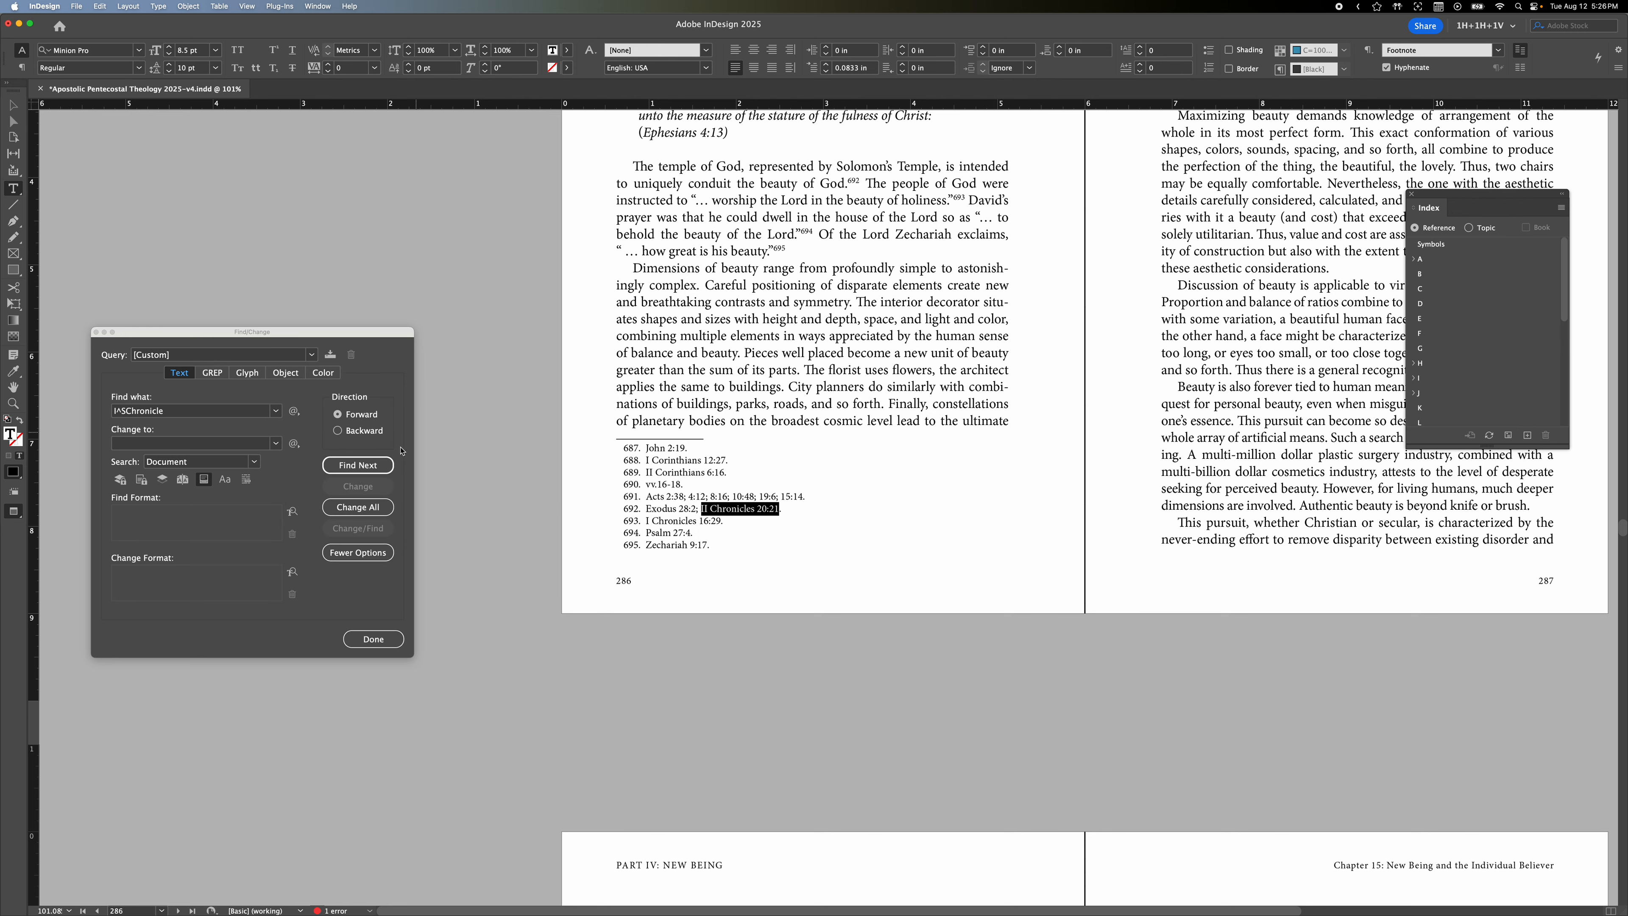
# - Find the following match and add "I Chronicles 16:29" from footnote 693 to the index as a current-page reference
pyautogui.click(358, 465)
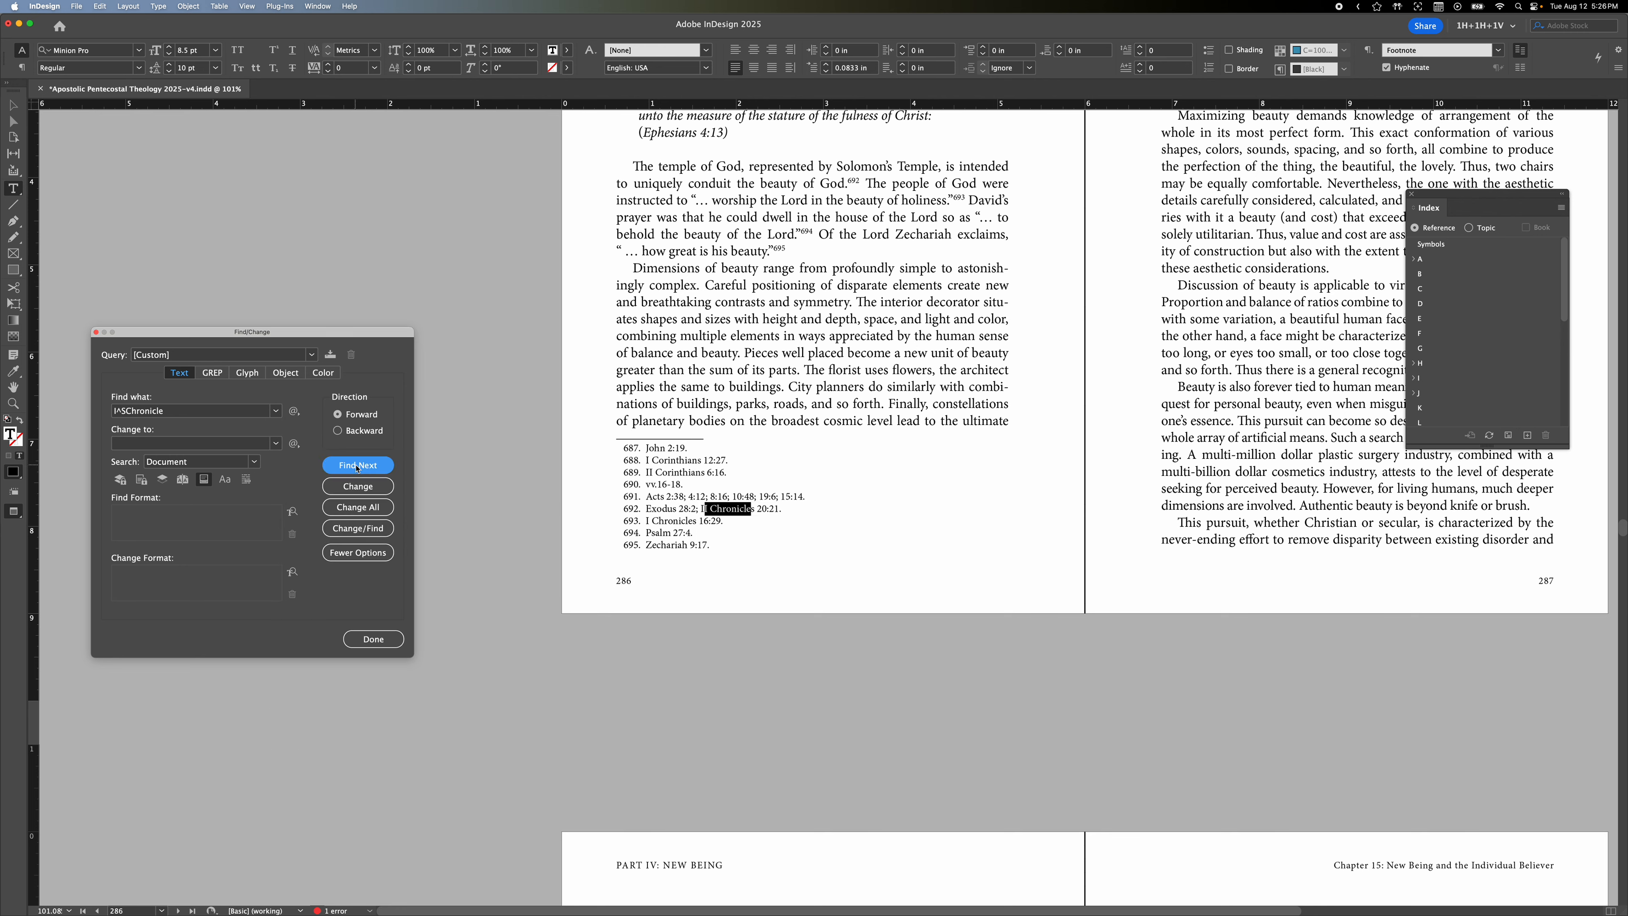
pyautogui.click(358, 465)
pyautogui.moveTo(646, 521); pyautogui.dragTo(720, 522)
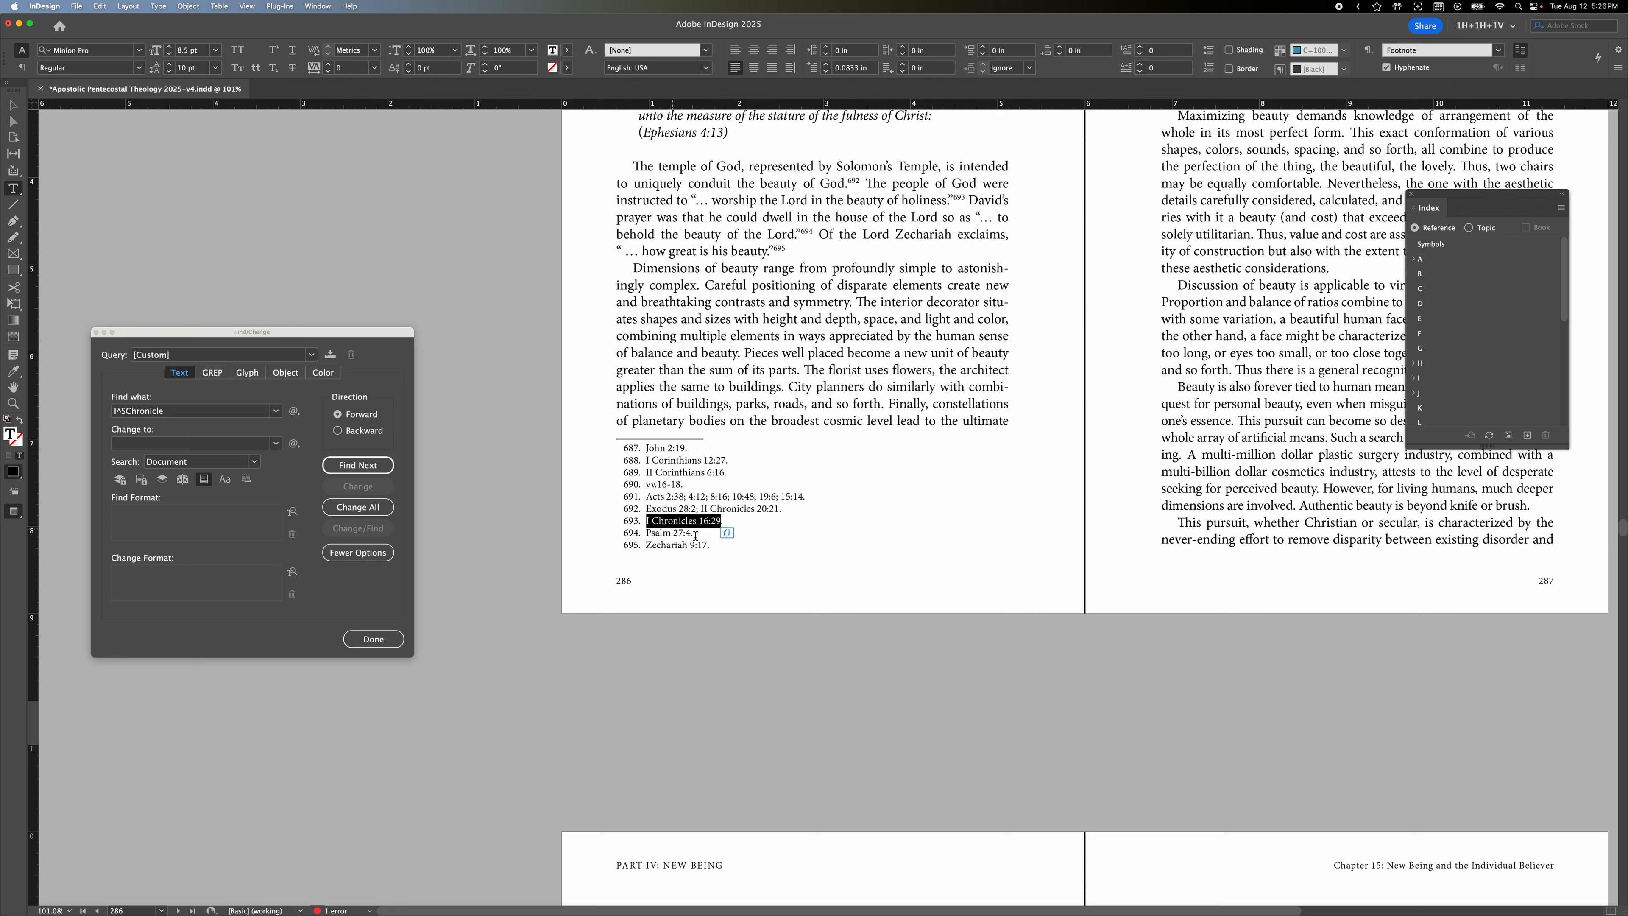
pyautogui.click(1528, 435)
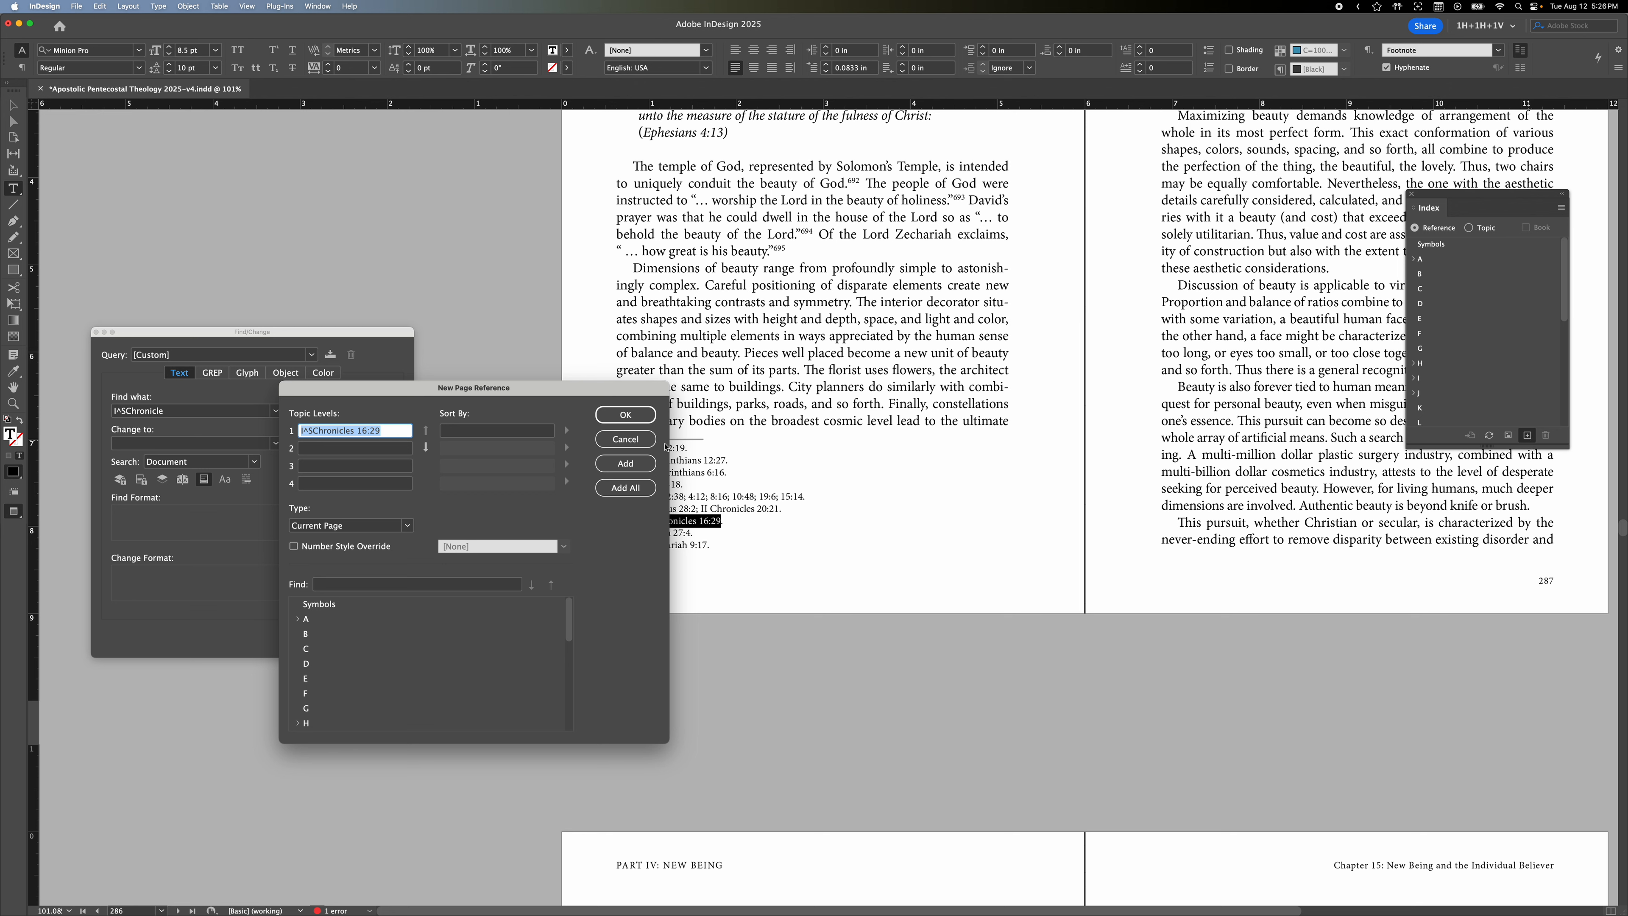
pyautogui.click(625, 470)
pyautogui.click(626, 414)
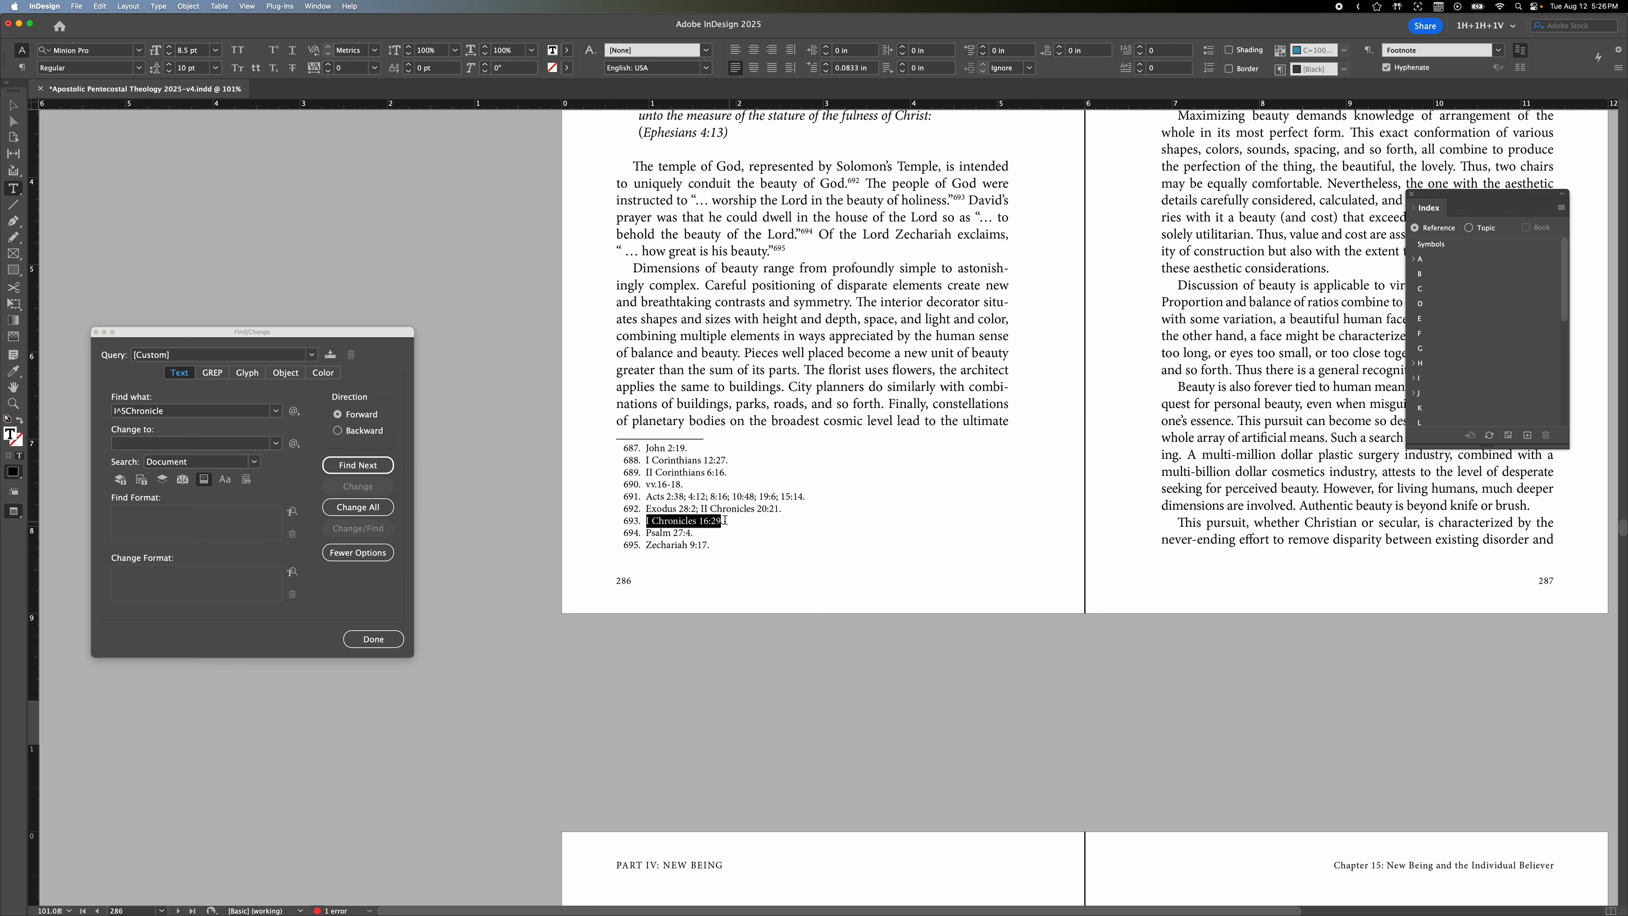
# - Go through the remaining "I^SChronicle" matches in the document and dismiss the search message
pyautogui.press('super+Tab')
pyautogui.press('super+shift+Tab')
pyautogui.click(358, 466)
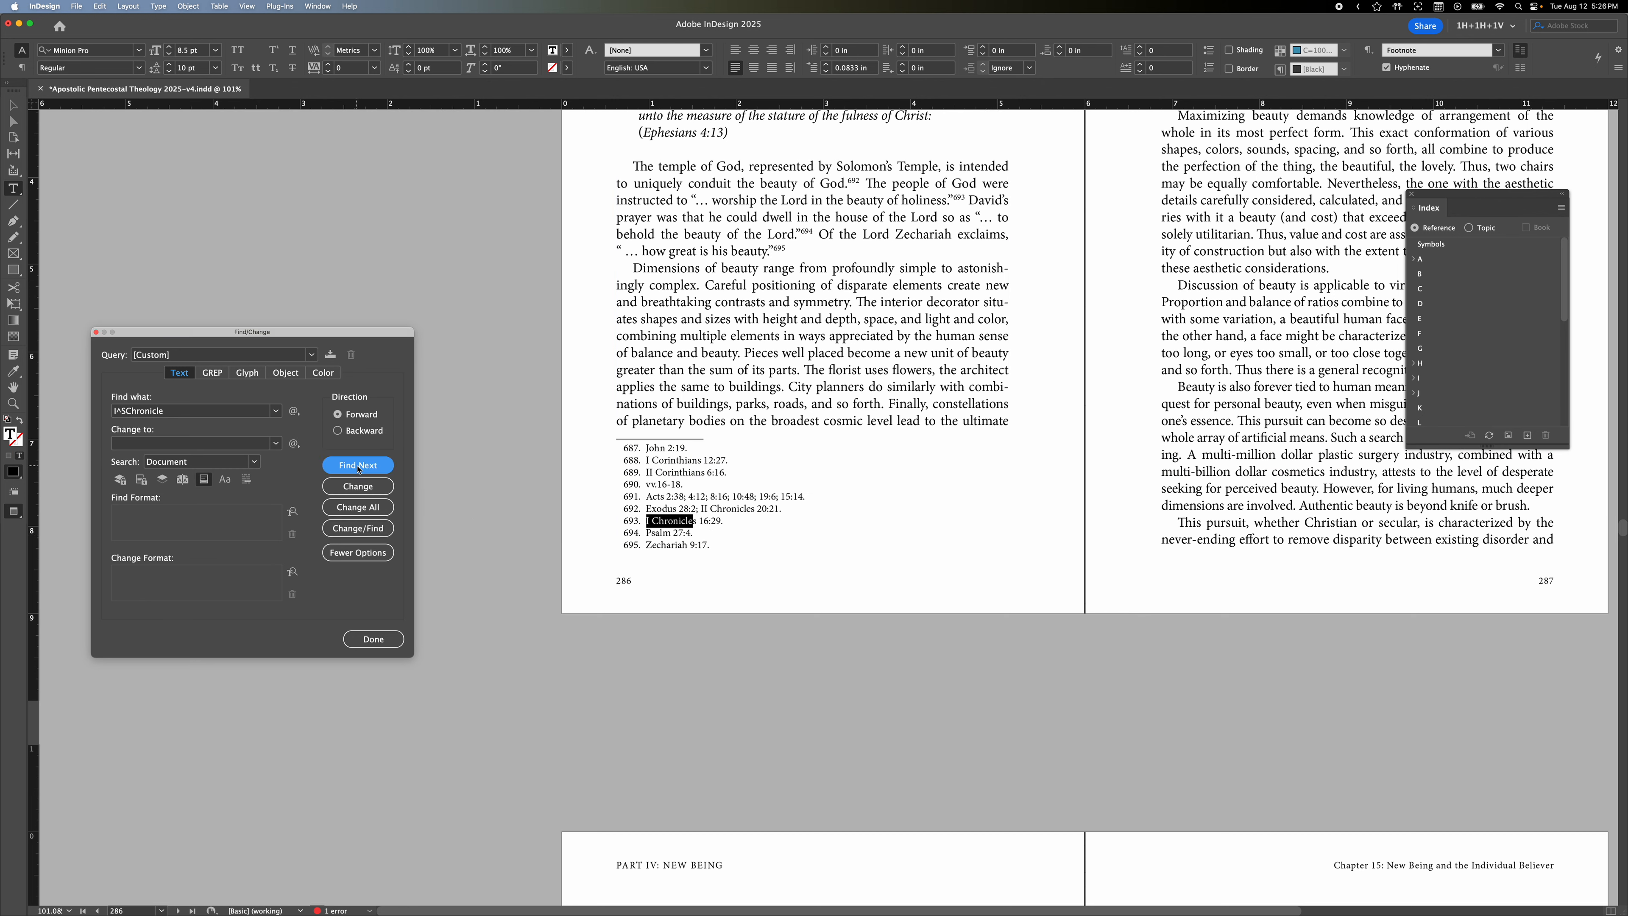
pyautogui.click(358, 466)
pyautogui.click(357, 465)
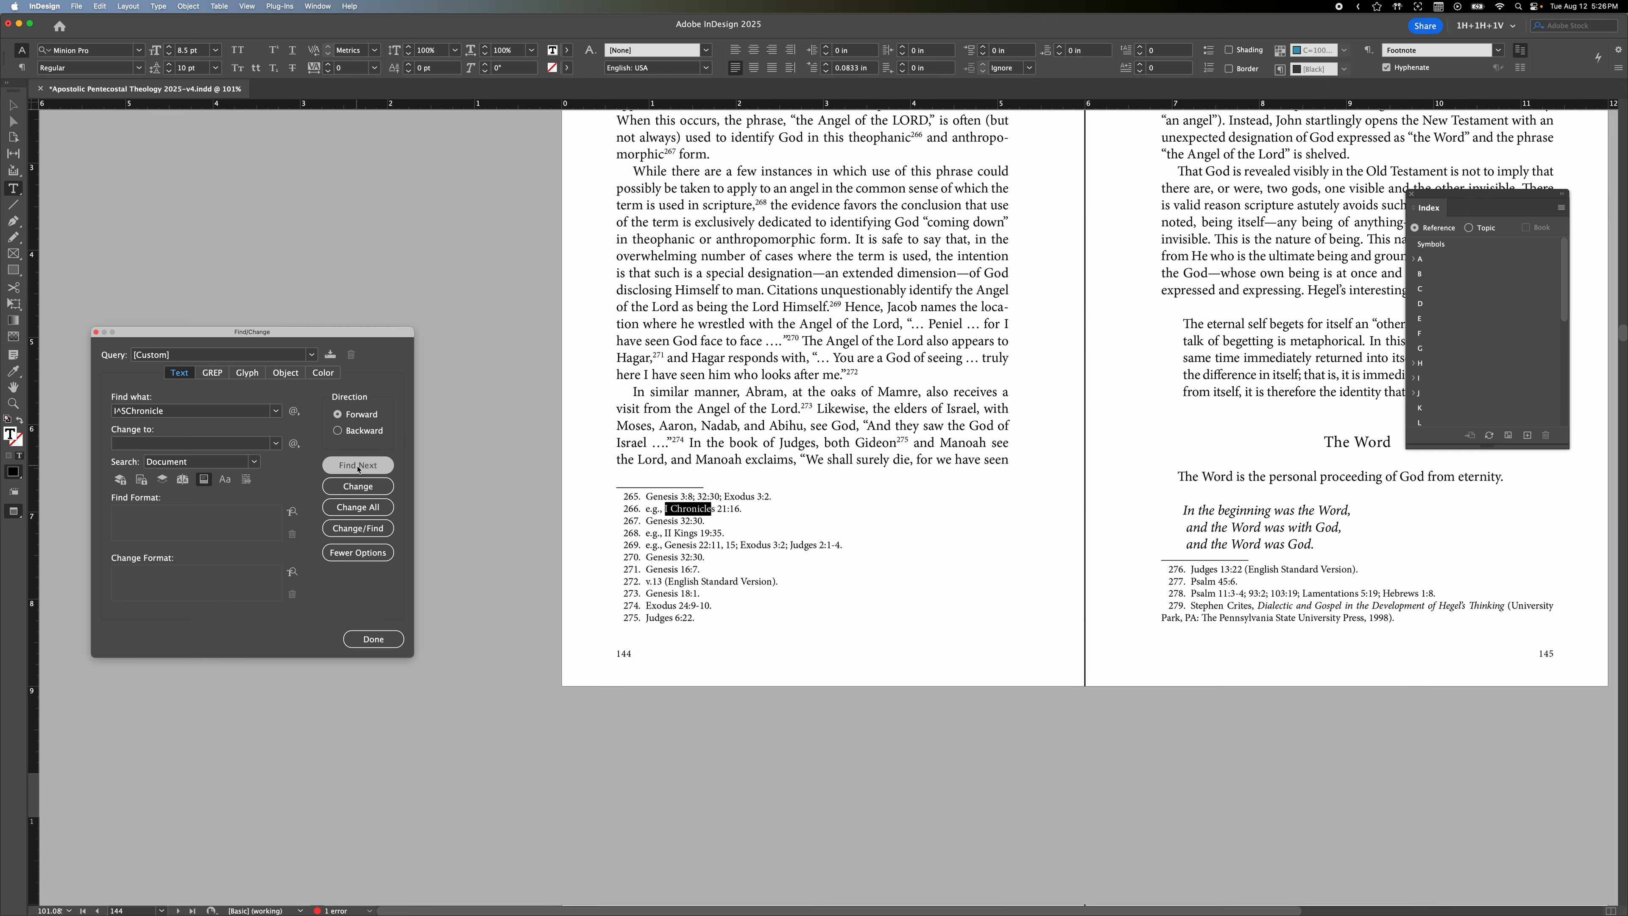
pyautogui.click(358, 465)
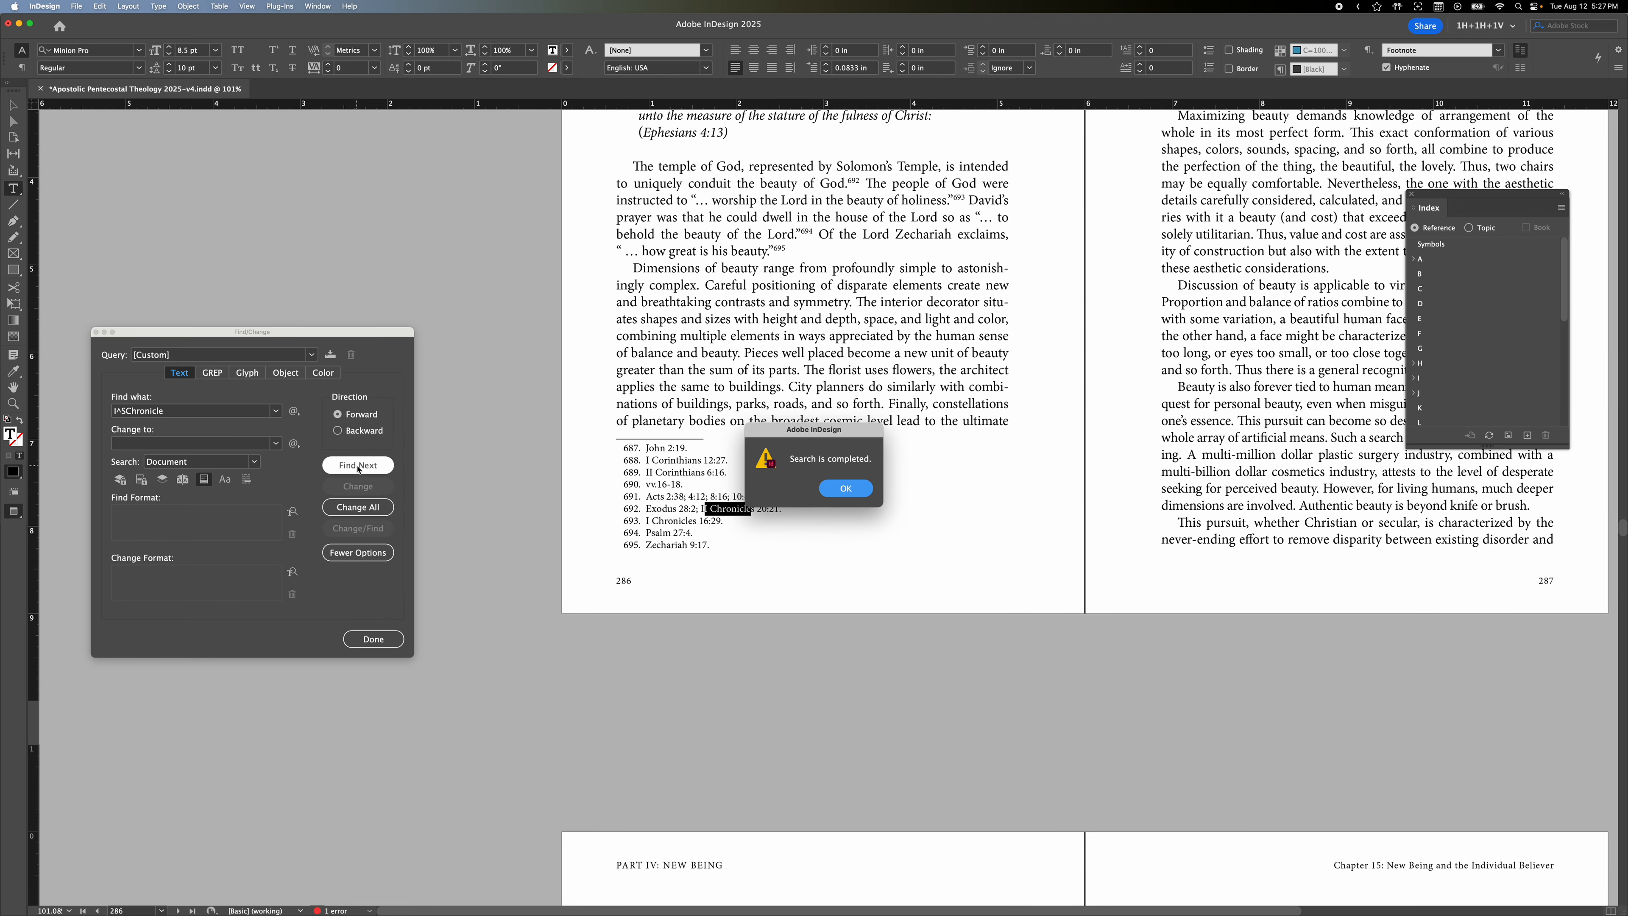
pyautogui.click(847, 489)
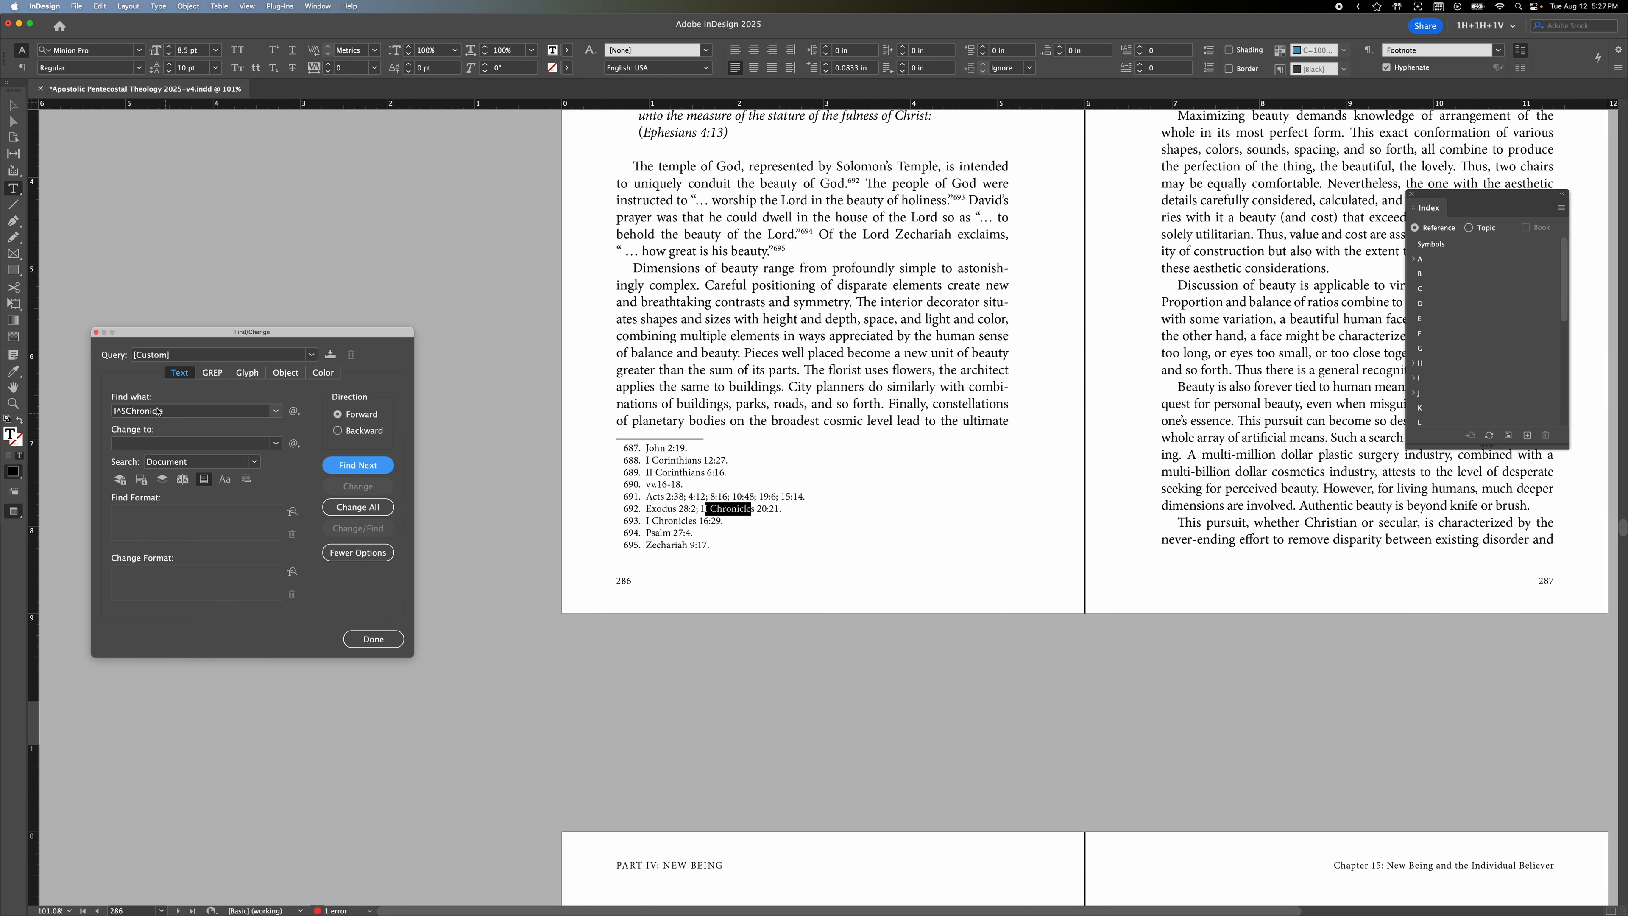
# - Change the search text to "Acts" and find matches up to the phrase "The book of Acts" on page 318
pyautogui.moveTo(170, 416); pyautogui.dragTo(97, 411)
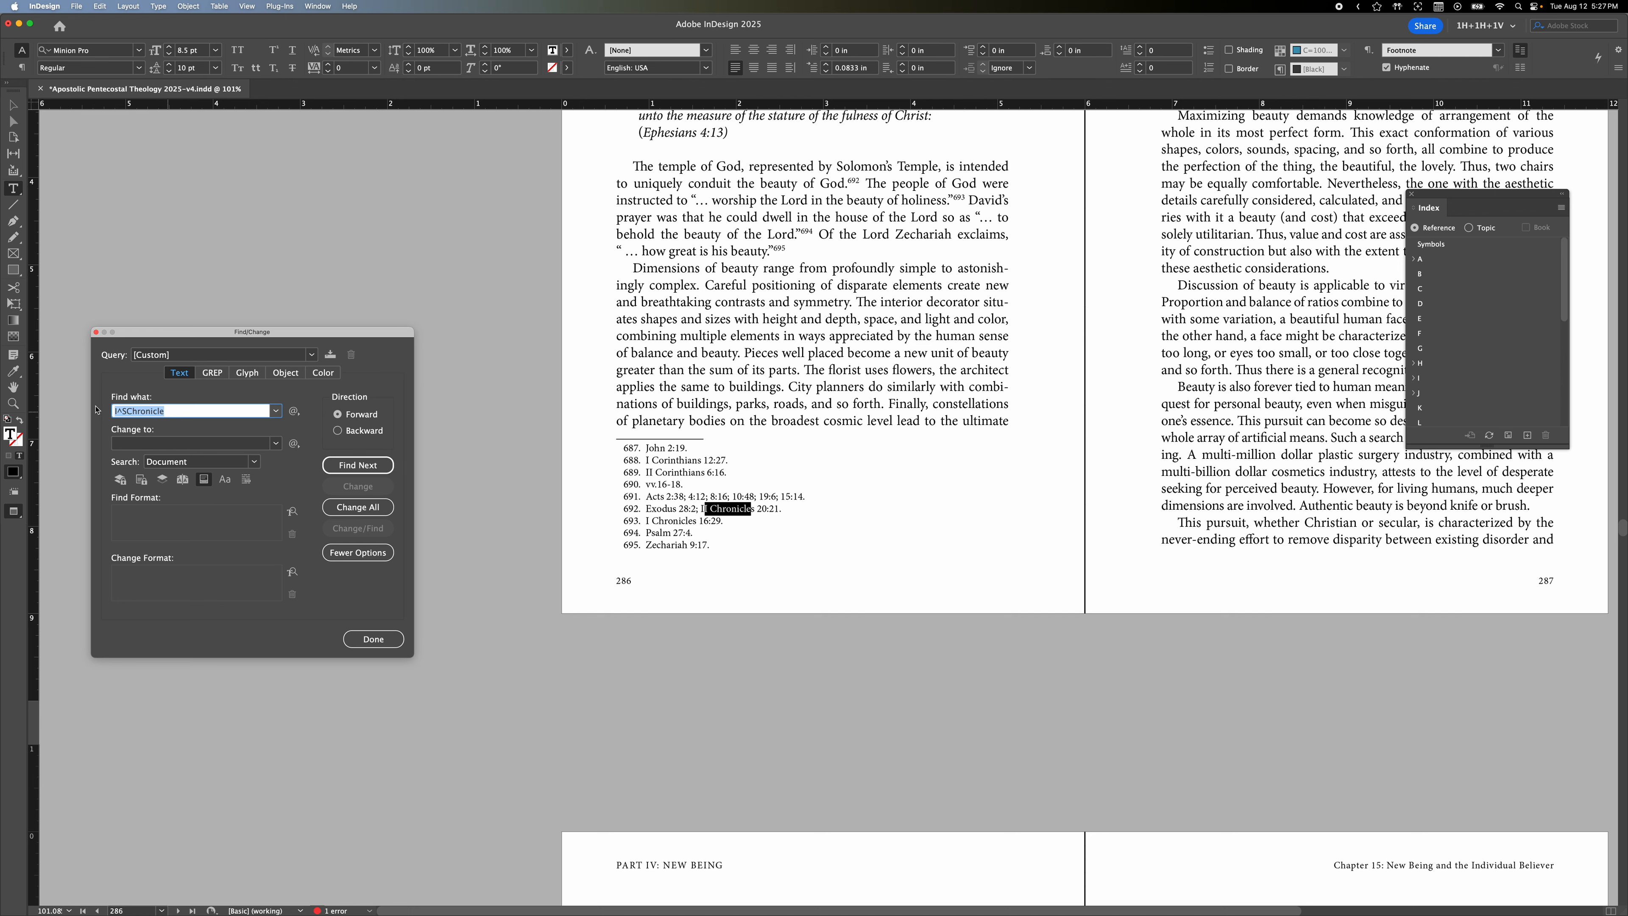
pyautogui.write('Acts')
pyautogui.press('super+Tab')
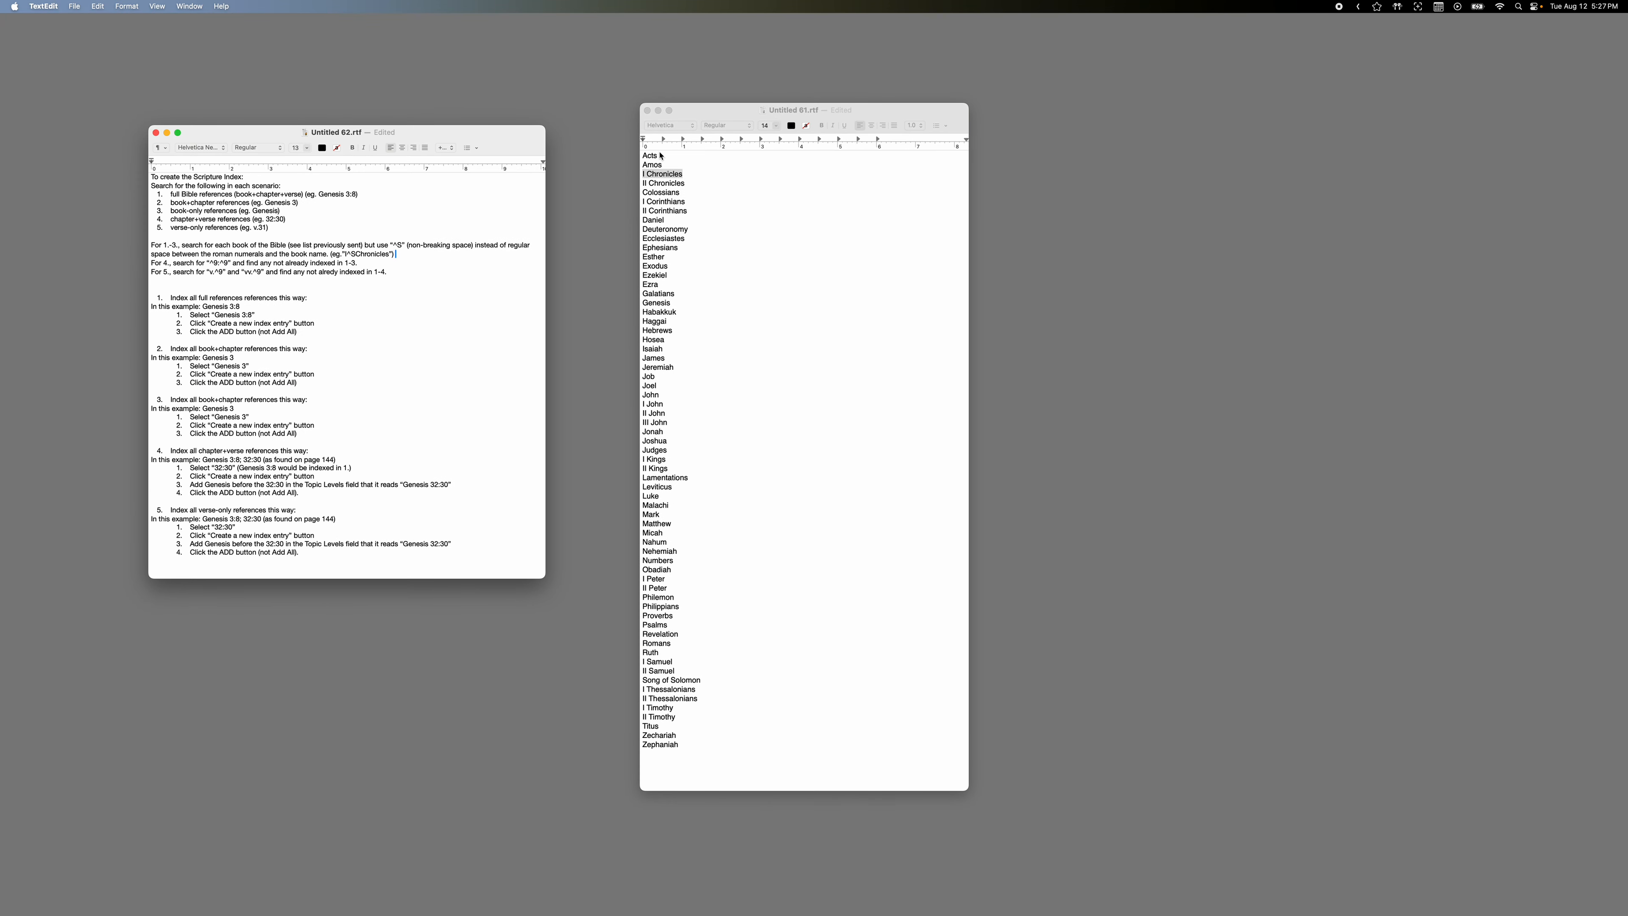
pyautogui.doubleClick(650, 156)
pyautogui.press('super+c')
pyautogui.press('super+Tab')
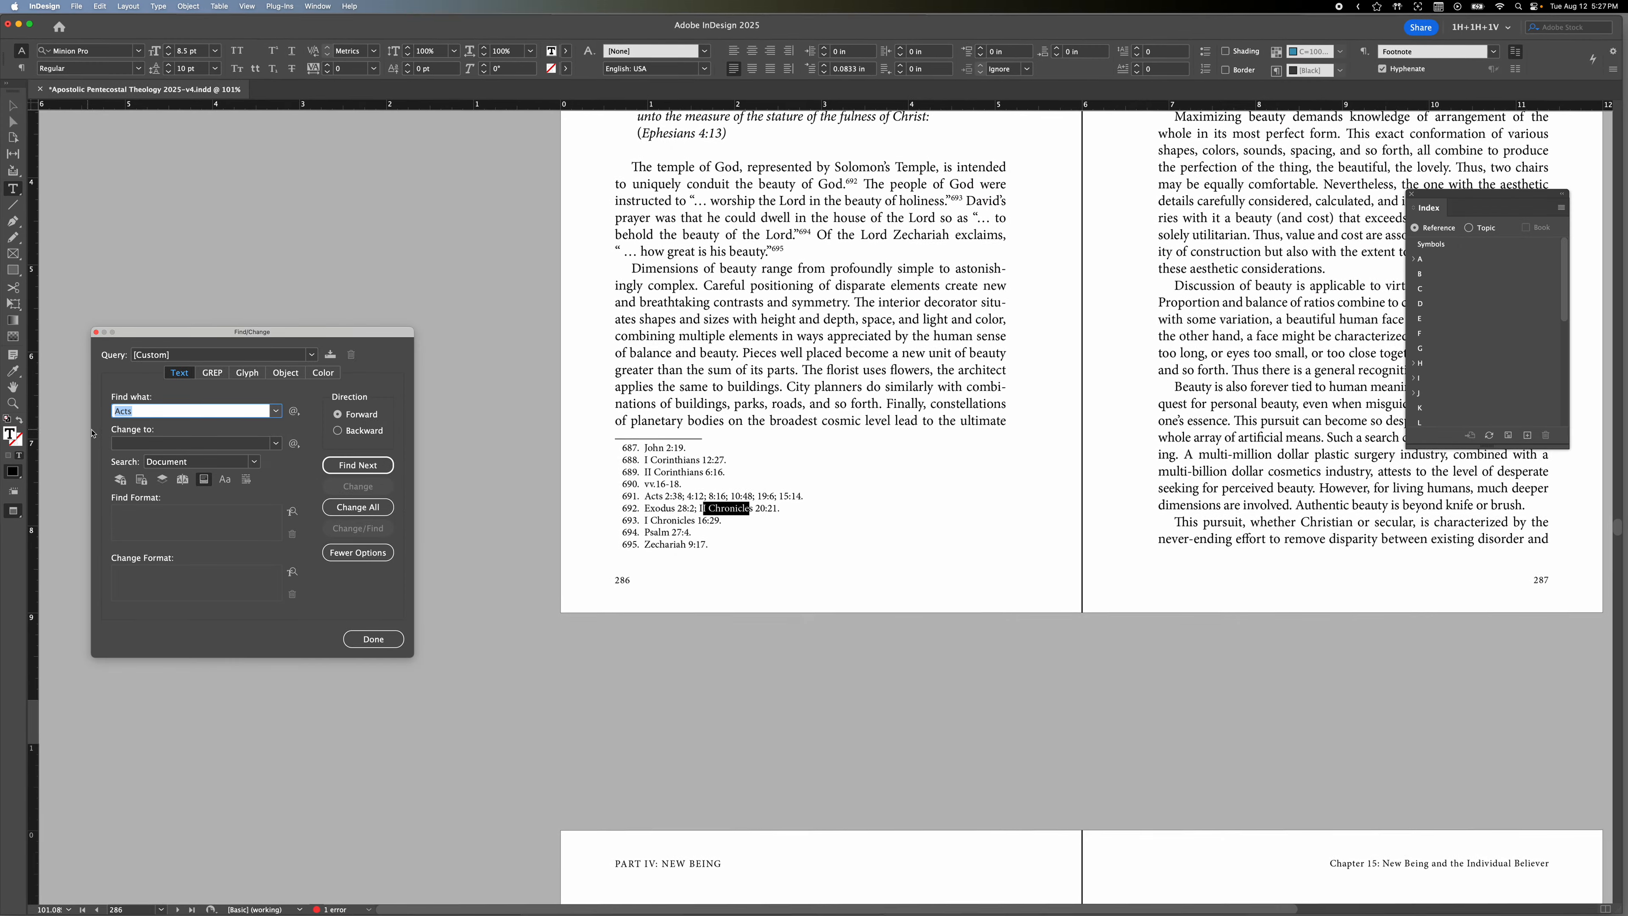
pyautogui.click(358, 465)
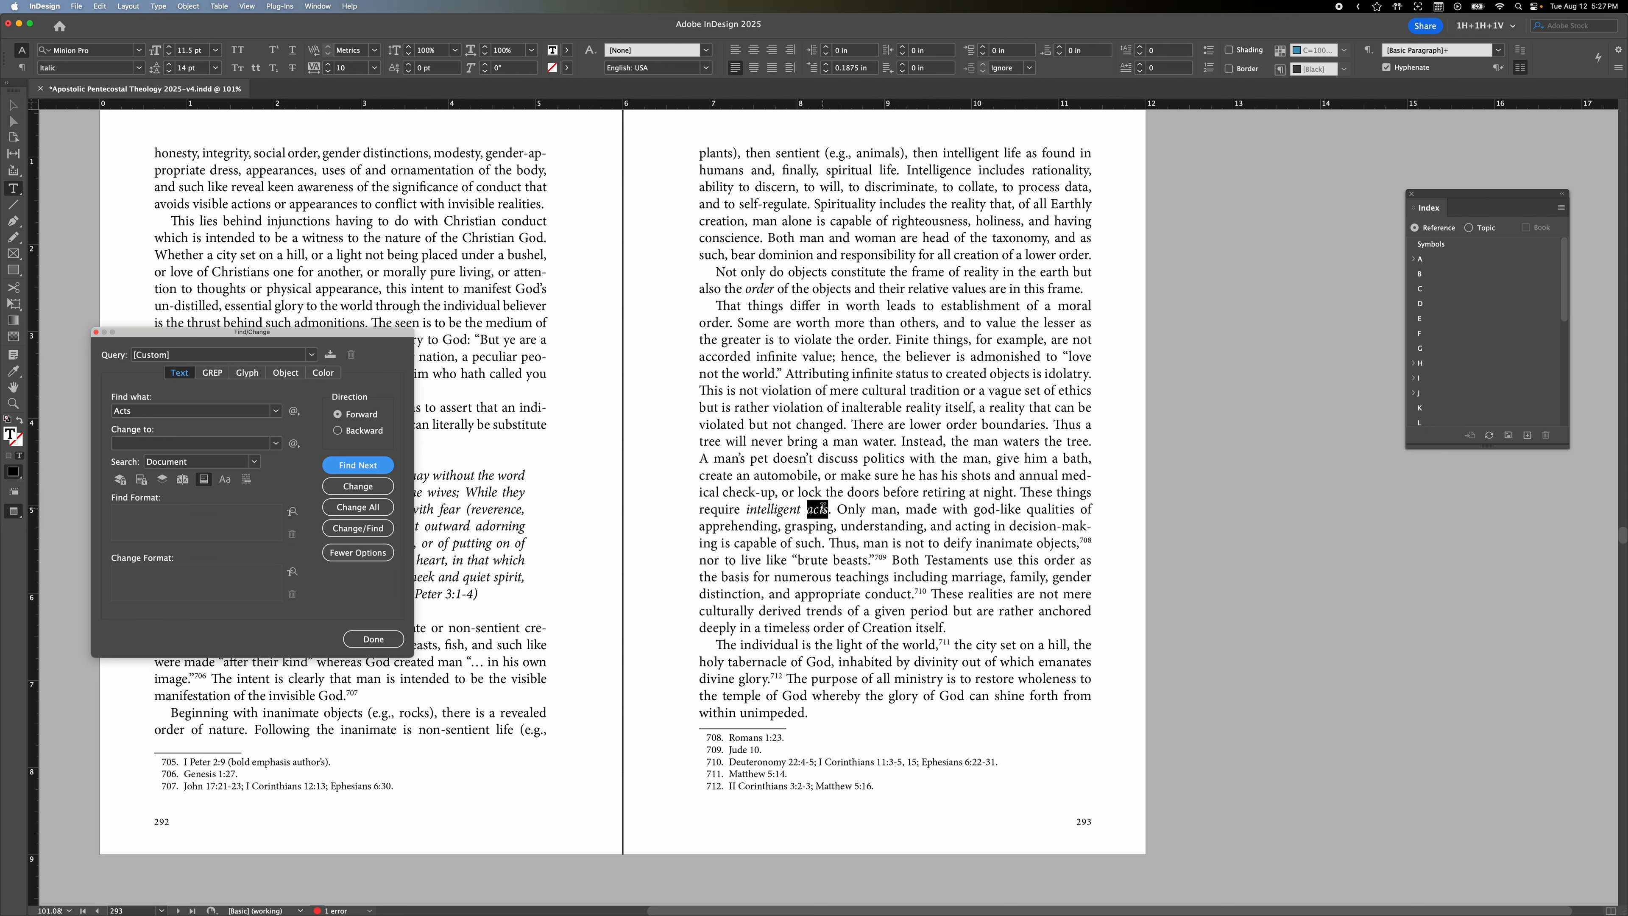
pyautogui.click(369, 466)
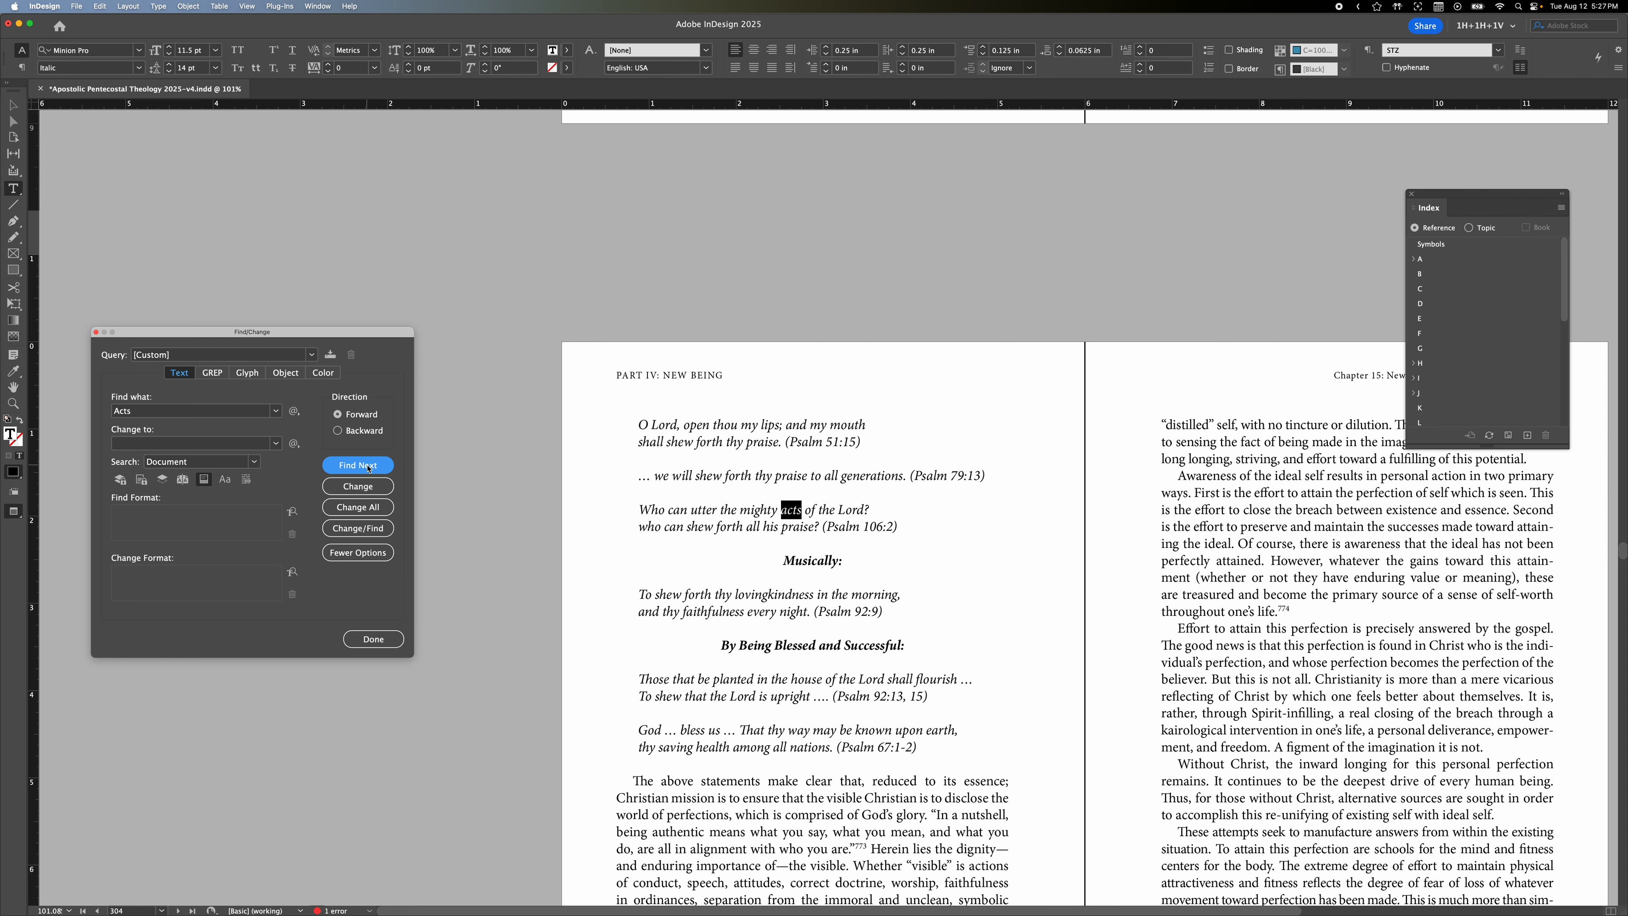
pyautogui.click(370, 467)
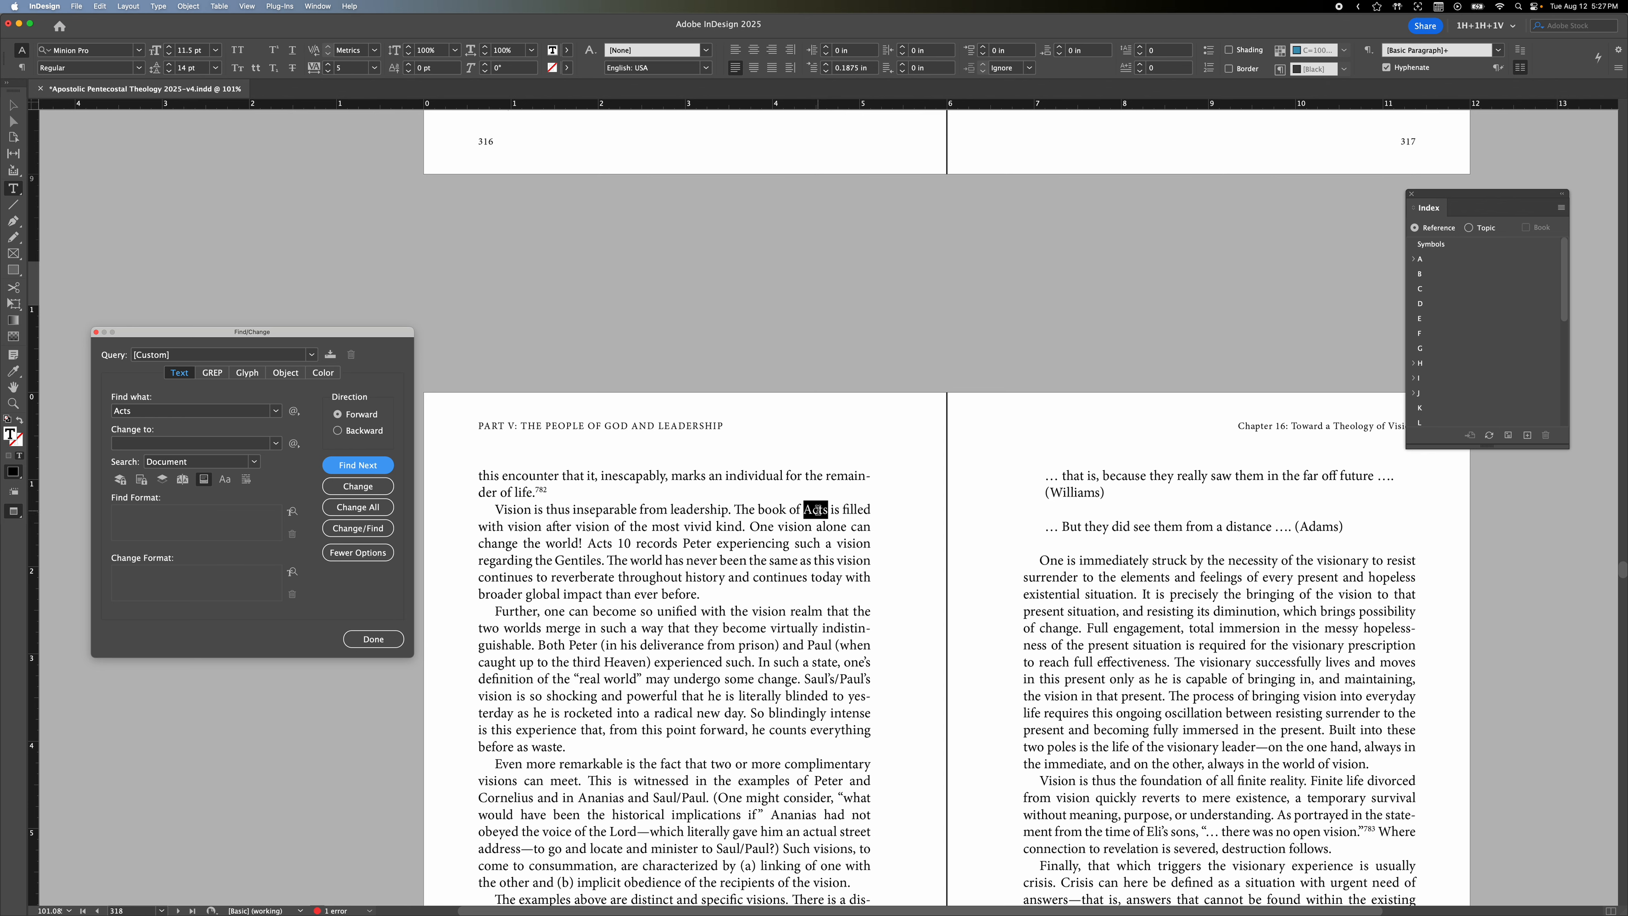
# - Consult the TextEdit indexing instructions and add the book-only reference "Acts" on page 318 to the index
pyautogui.press('super+Tab')
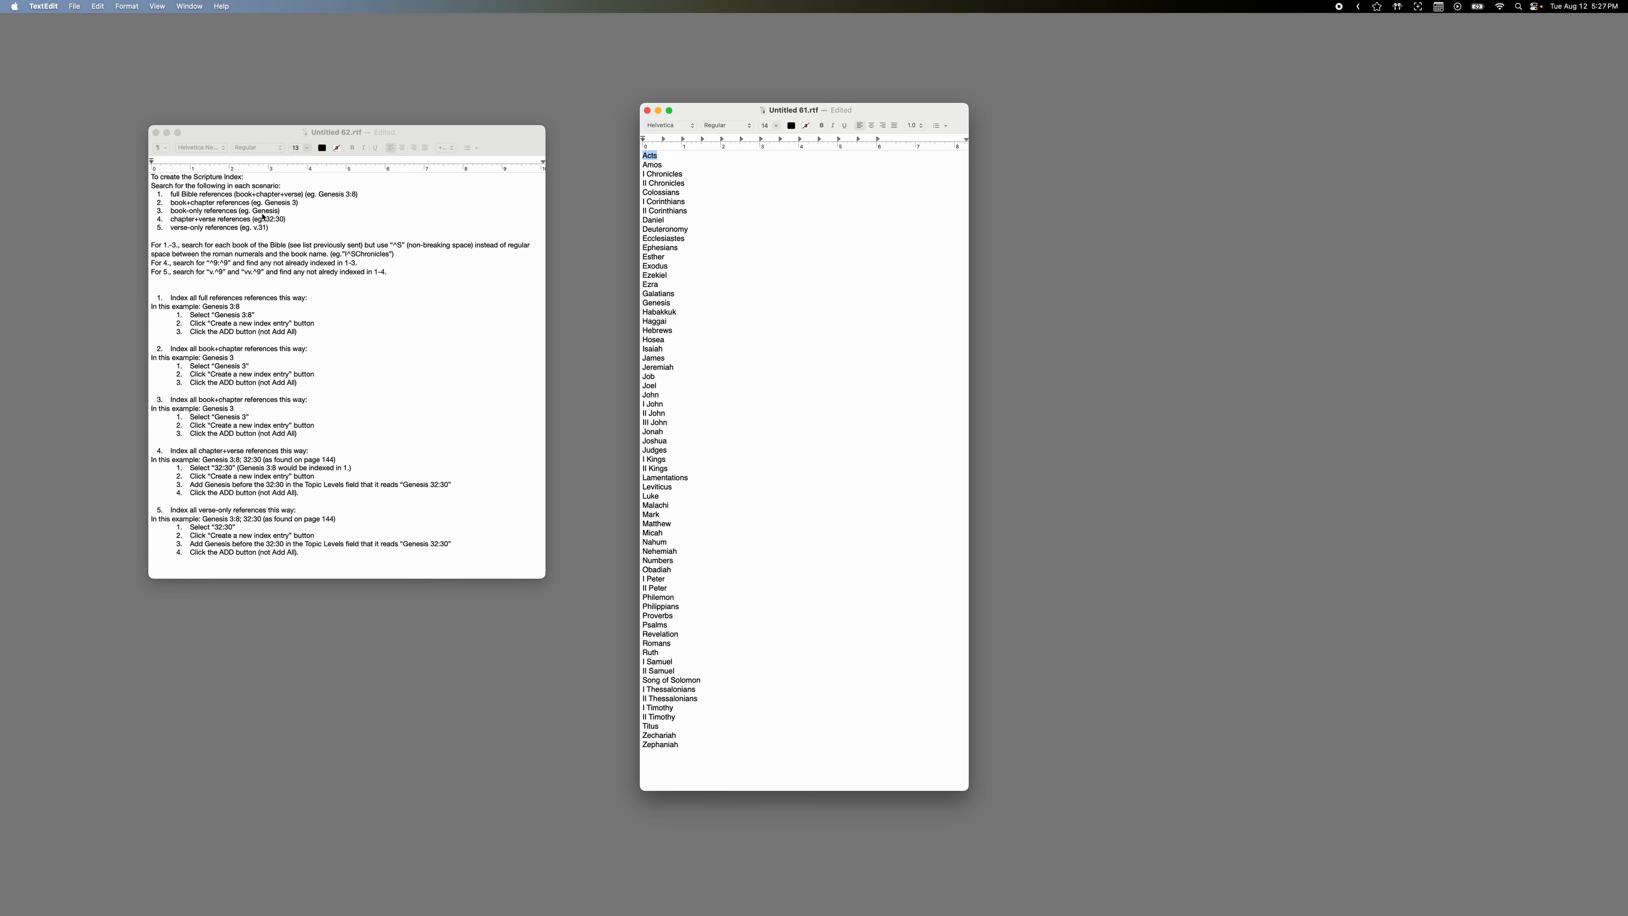
pyautogui.press('super+Tab')
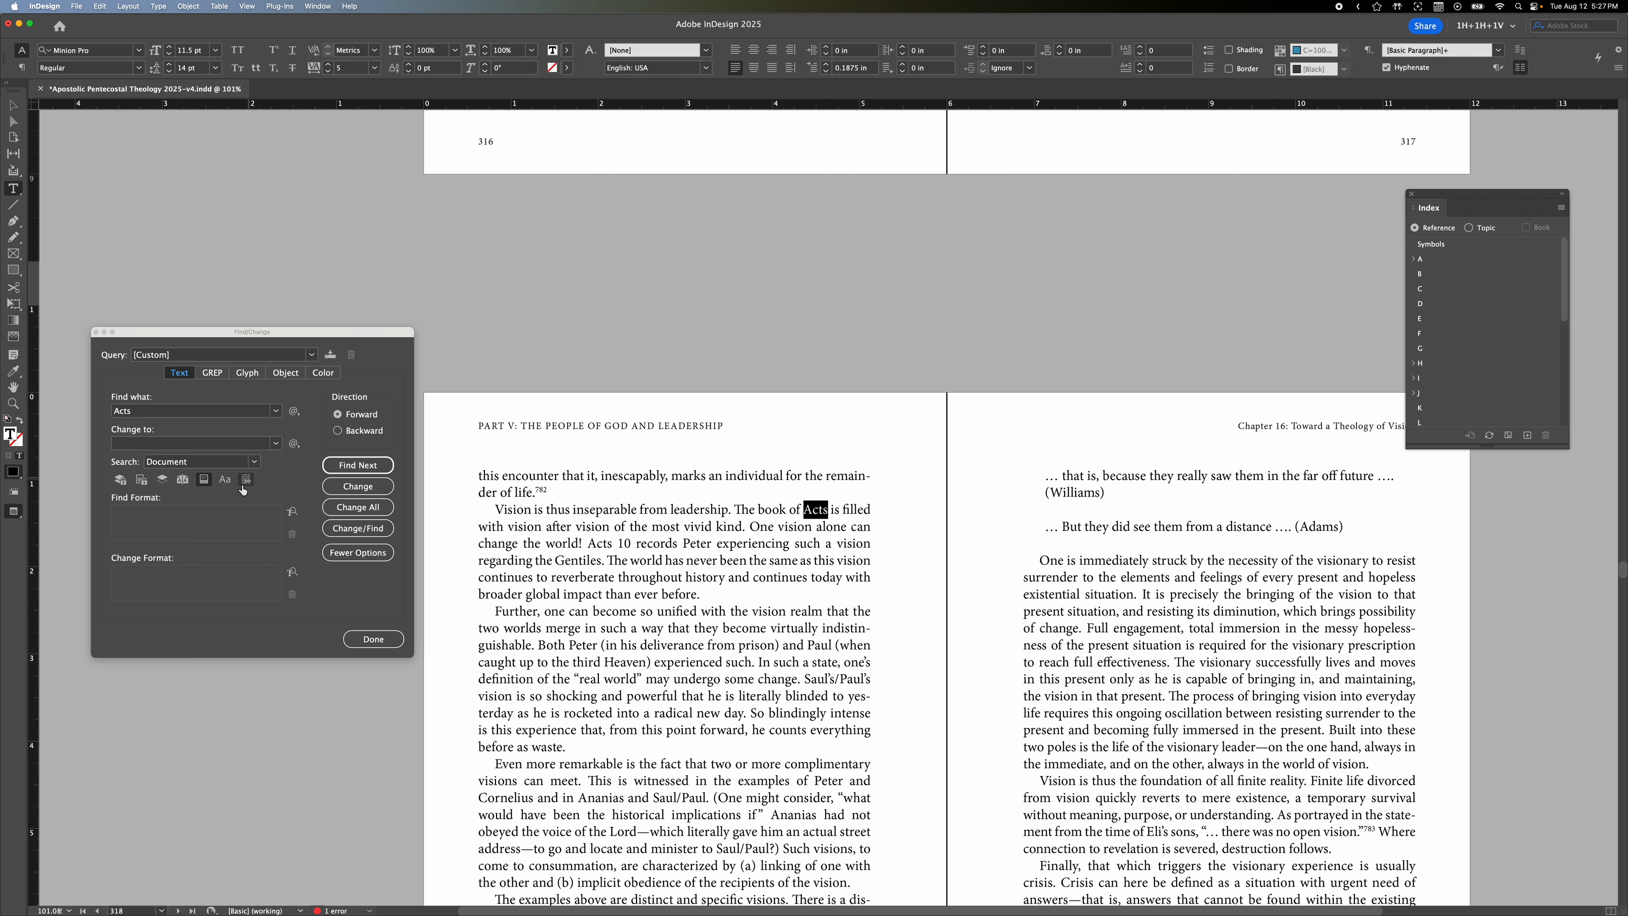
pyautogui.click(1527, 435)
pyautogui.click(638, 469)
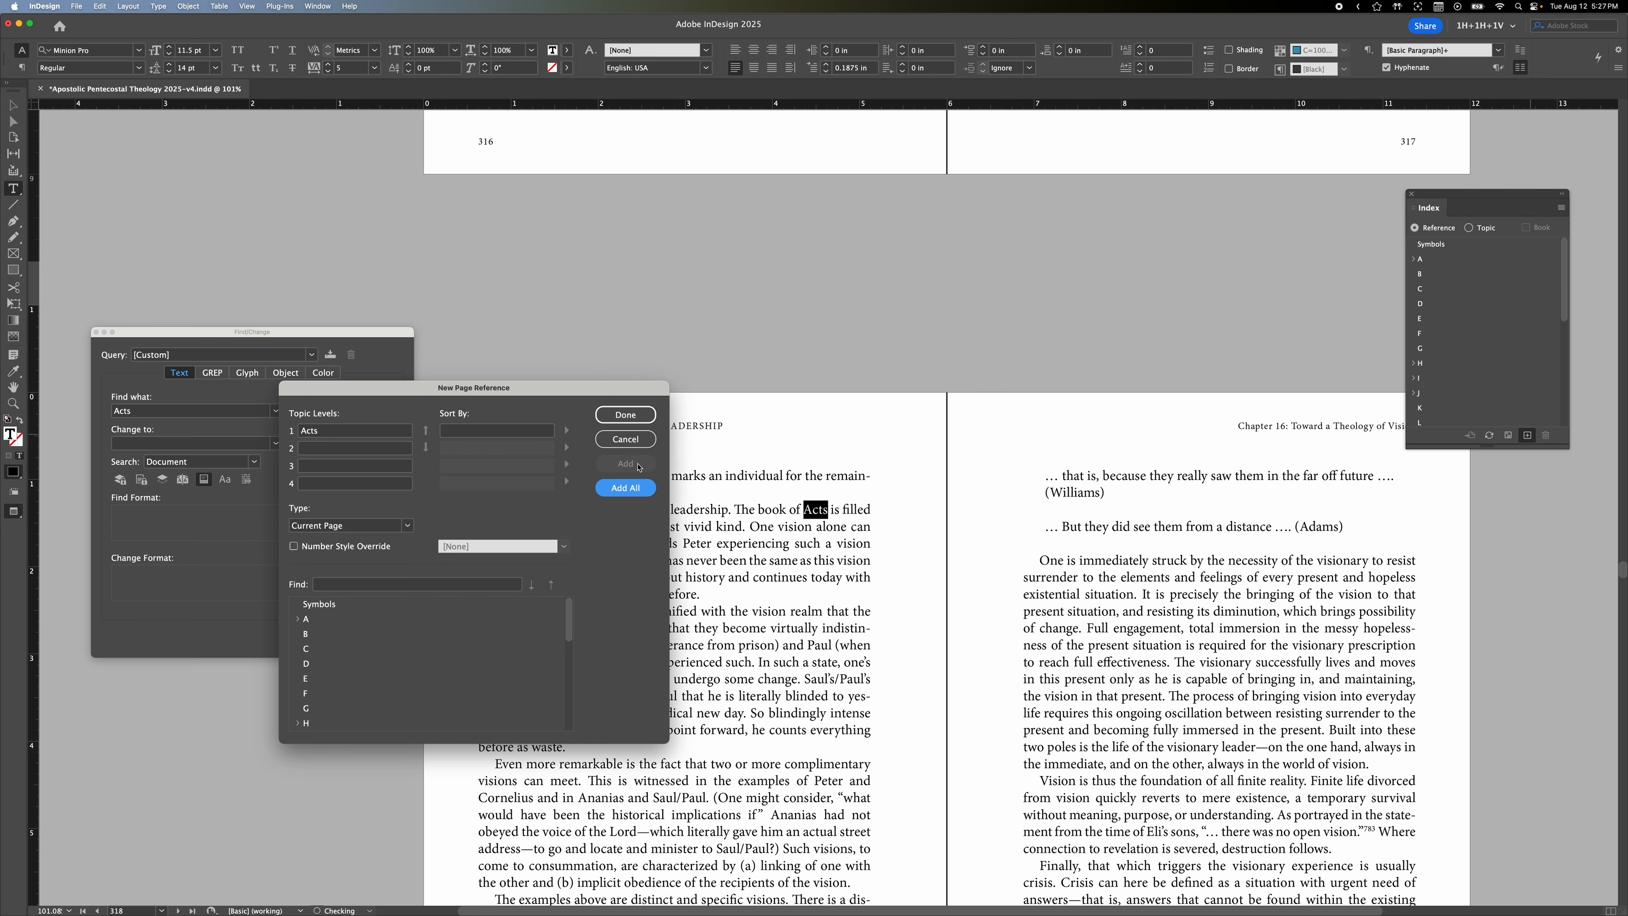
pyautogui.click(626, 422)
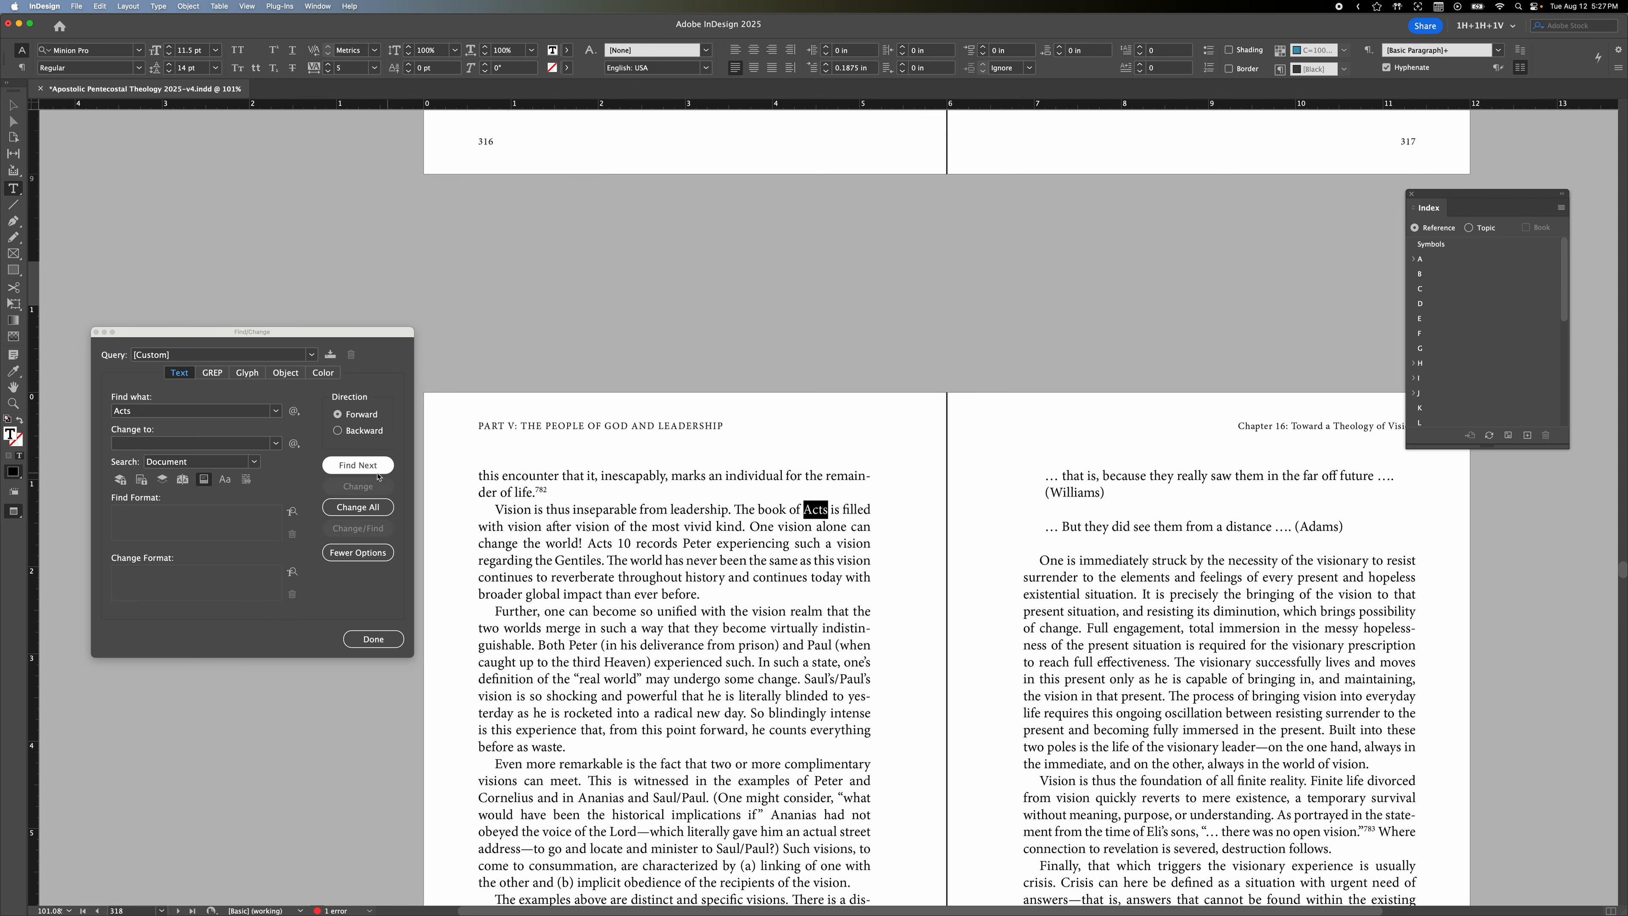
# - Find the next "Acts" match, extend the selection to "Acts 10" on page 318, and add it to the index as a current-page reference
pyautogui.click(354, 475)
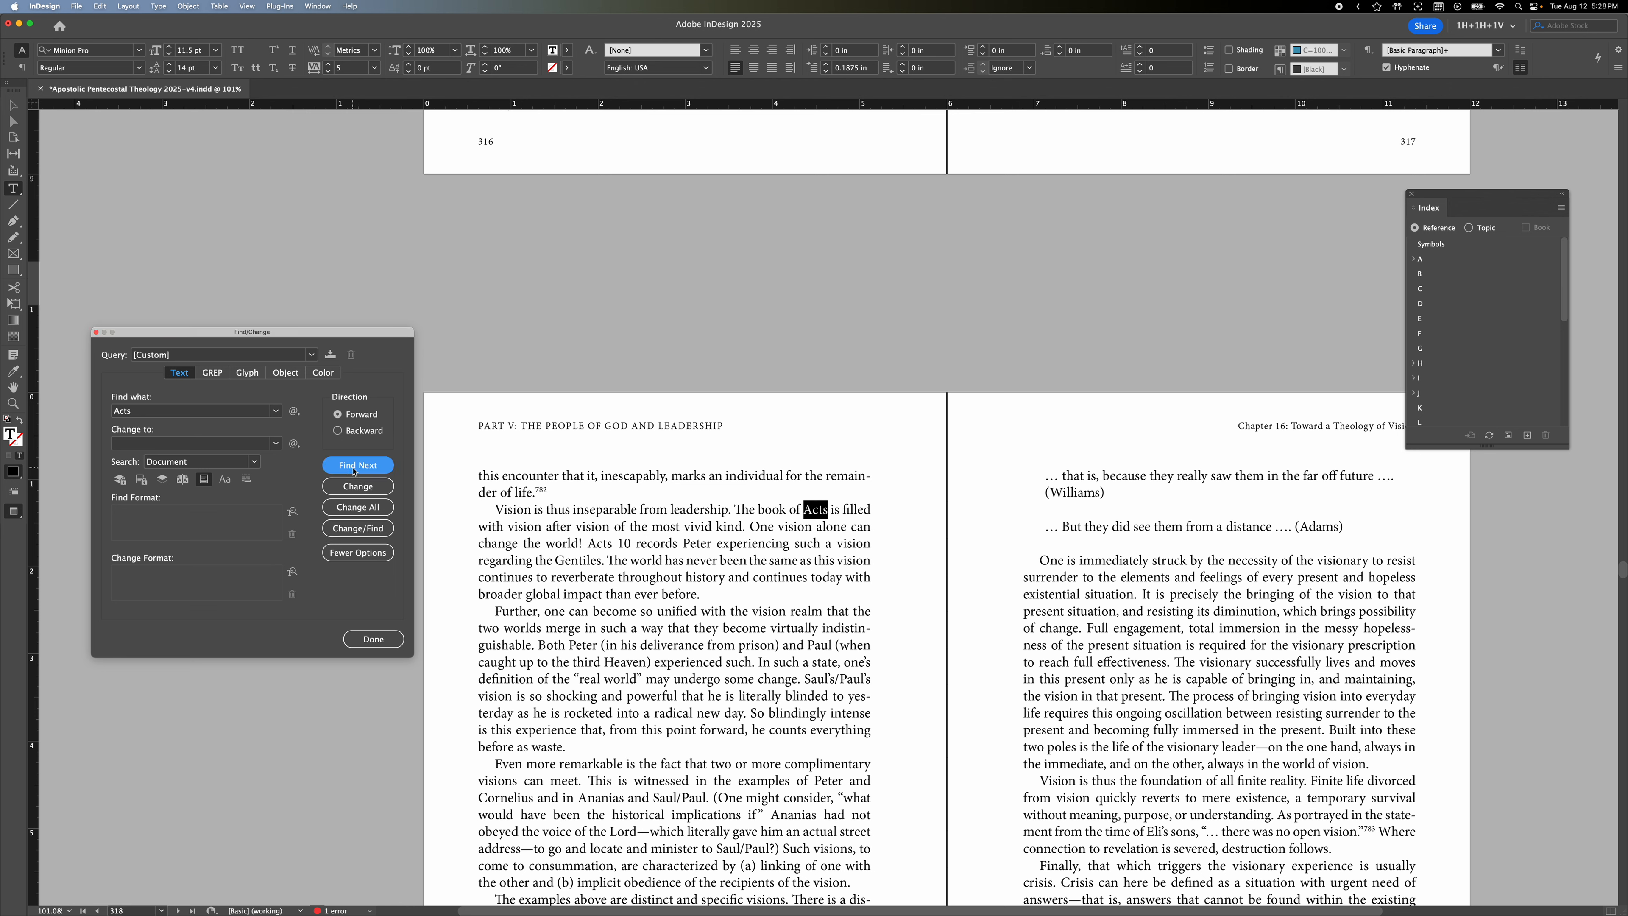
pyautogui.click(354, 472)
pyautogui.click(630, 544)
pyautogui.moveTo(587, 544); pyautogui.dragTo(630, 544)
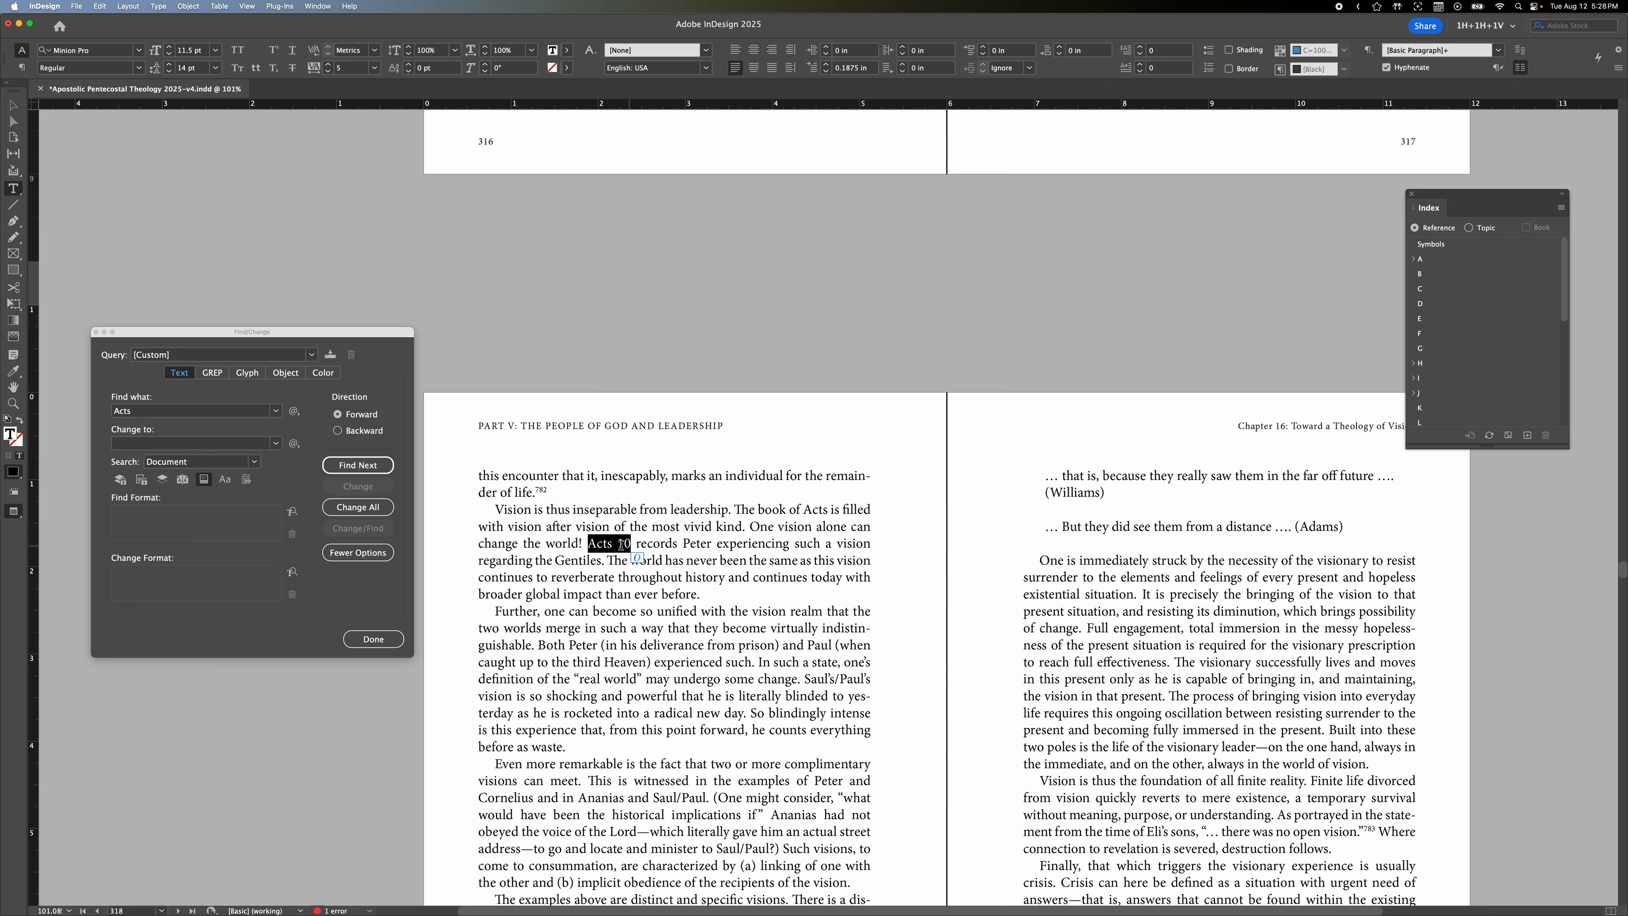
pyautogui.press('super+Tab')
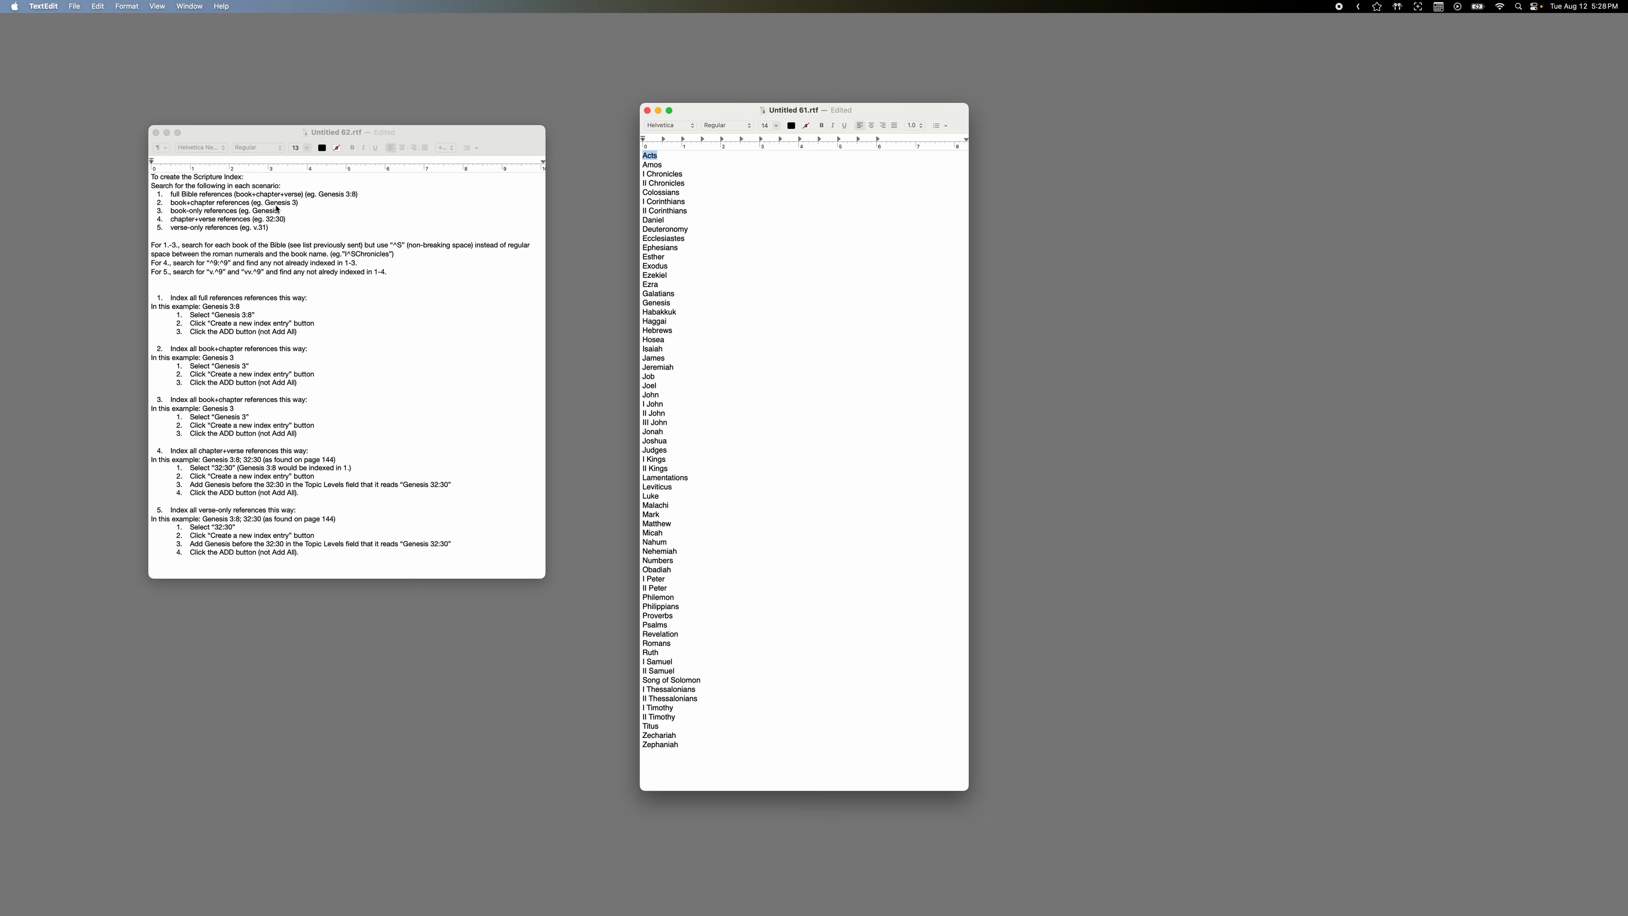
pyautogui.press('super+Tab')
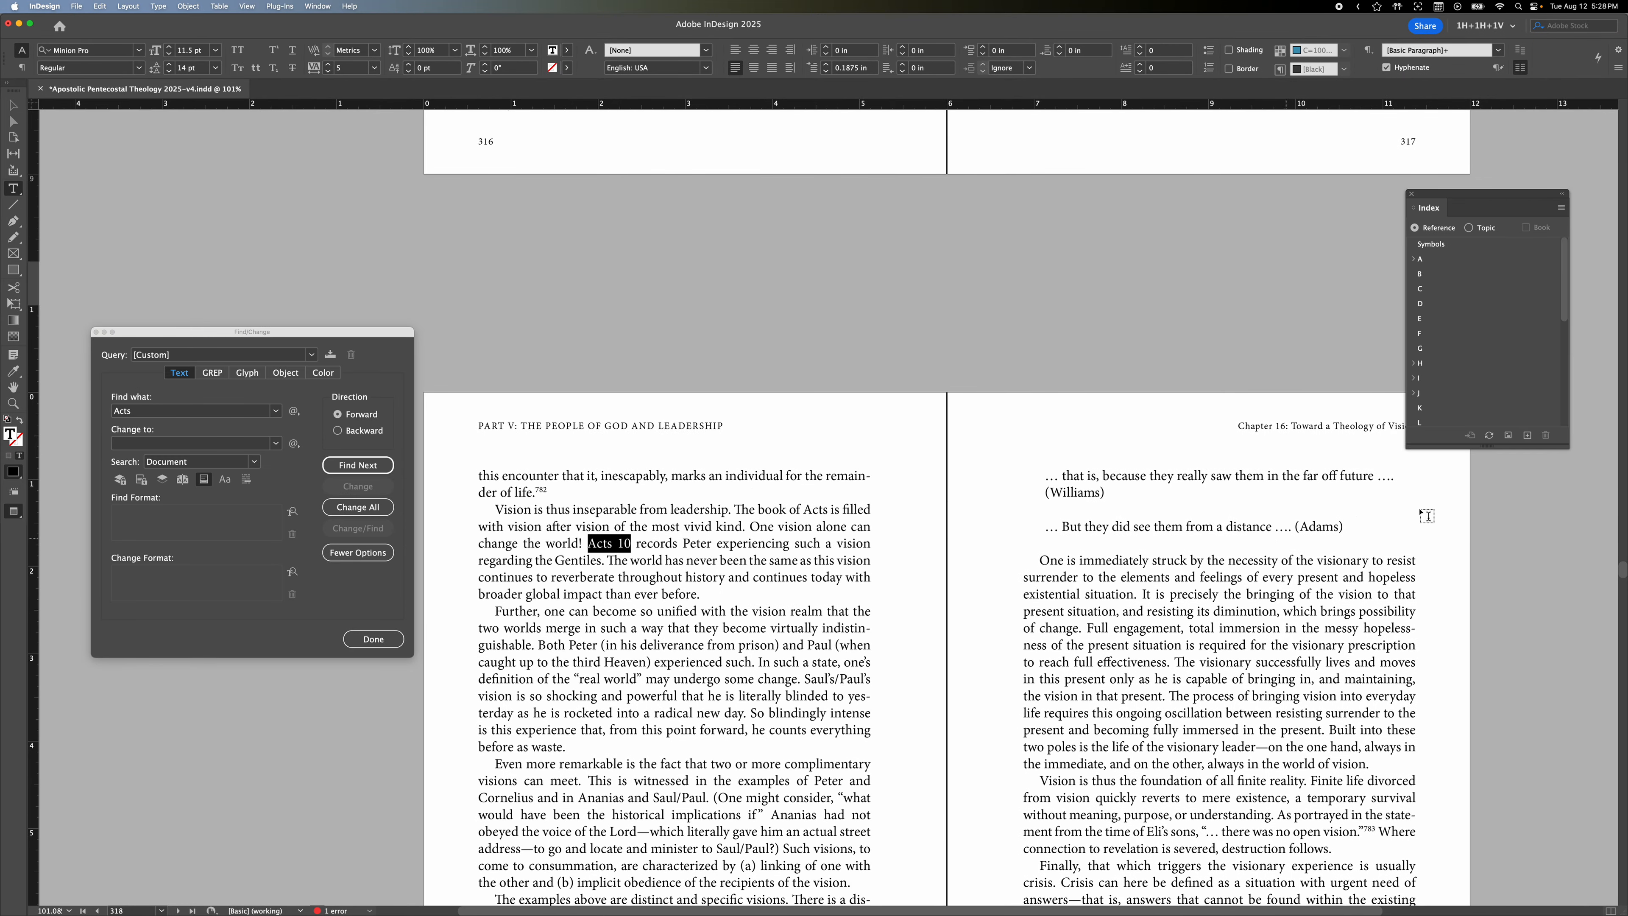
pyautogui.click(1527, 435)
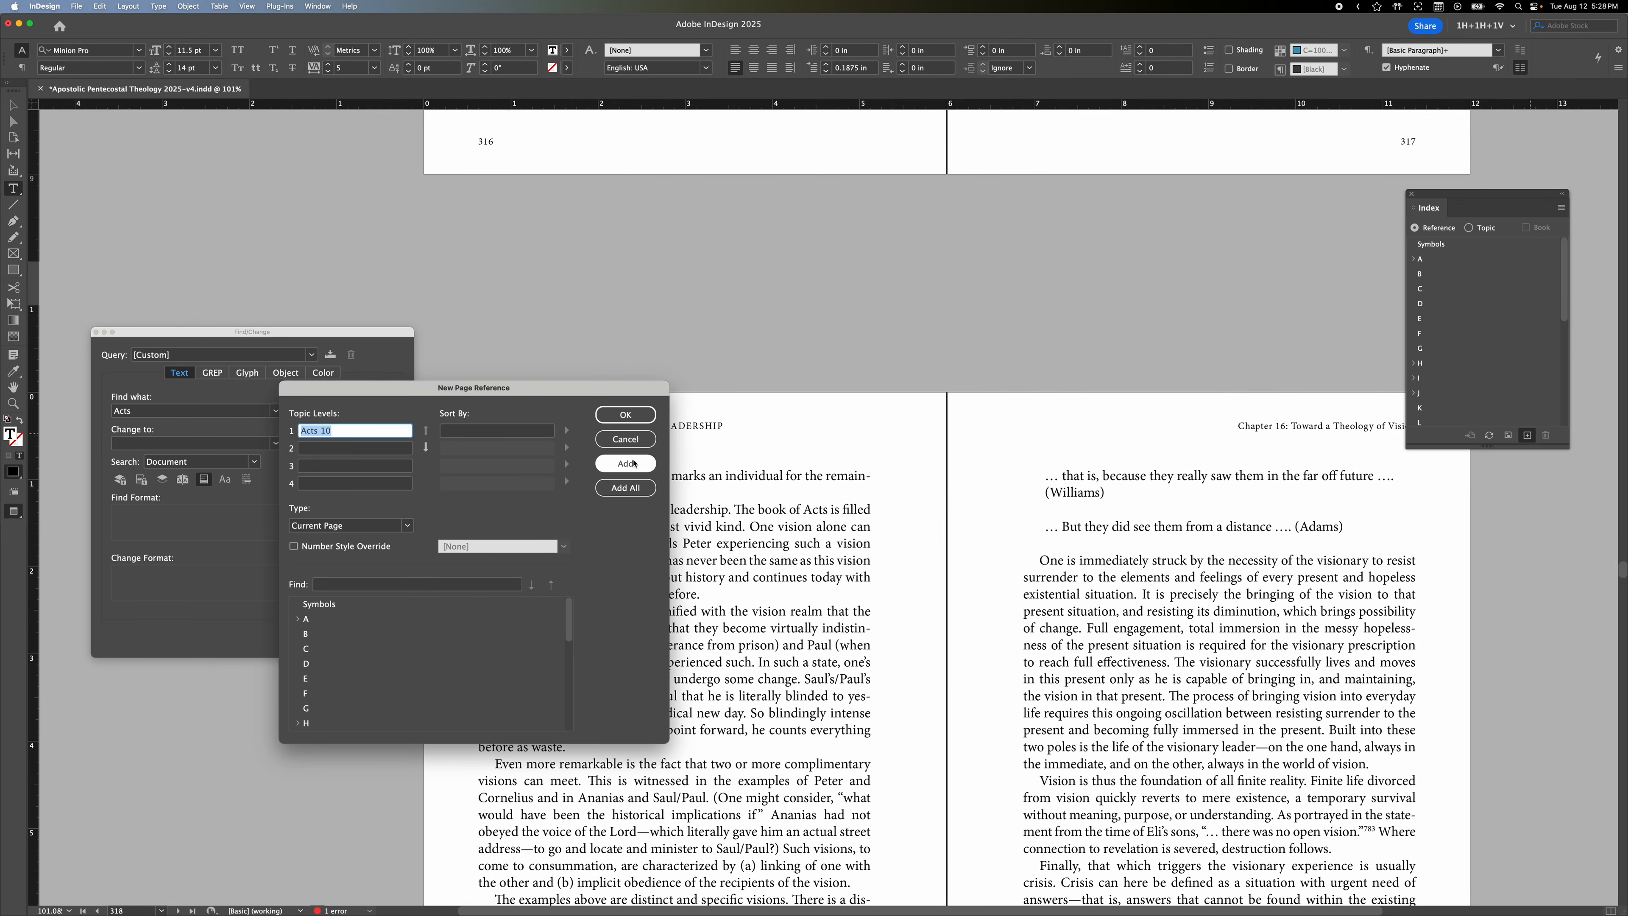
pyautogui.click(634, 463)
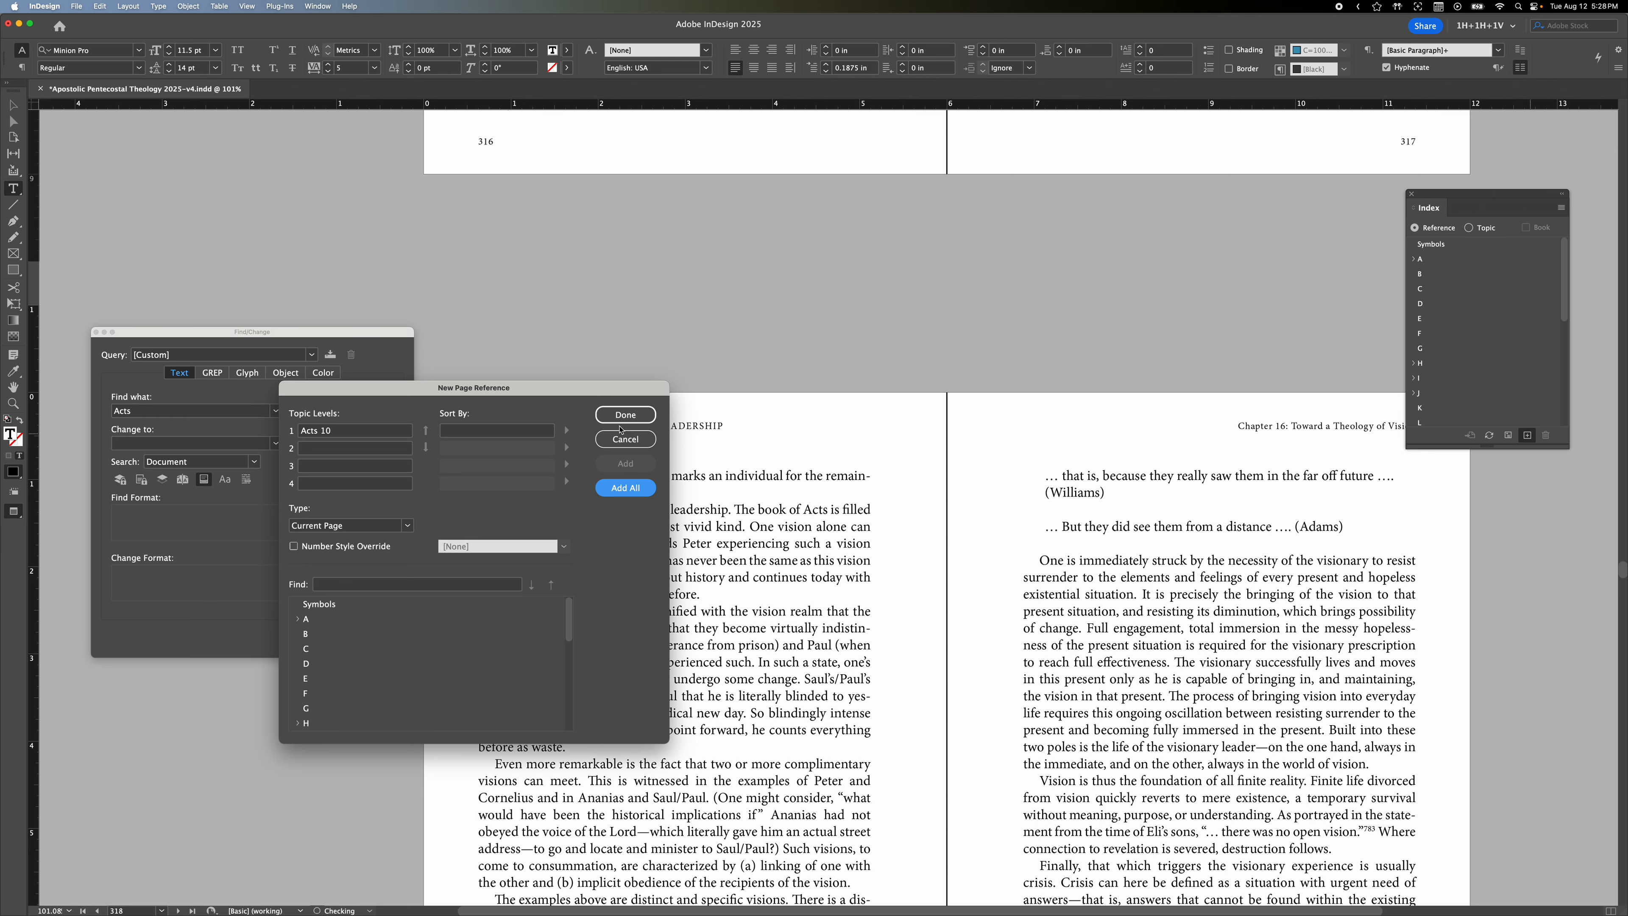
pyautogui.click(625, 428)
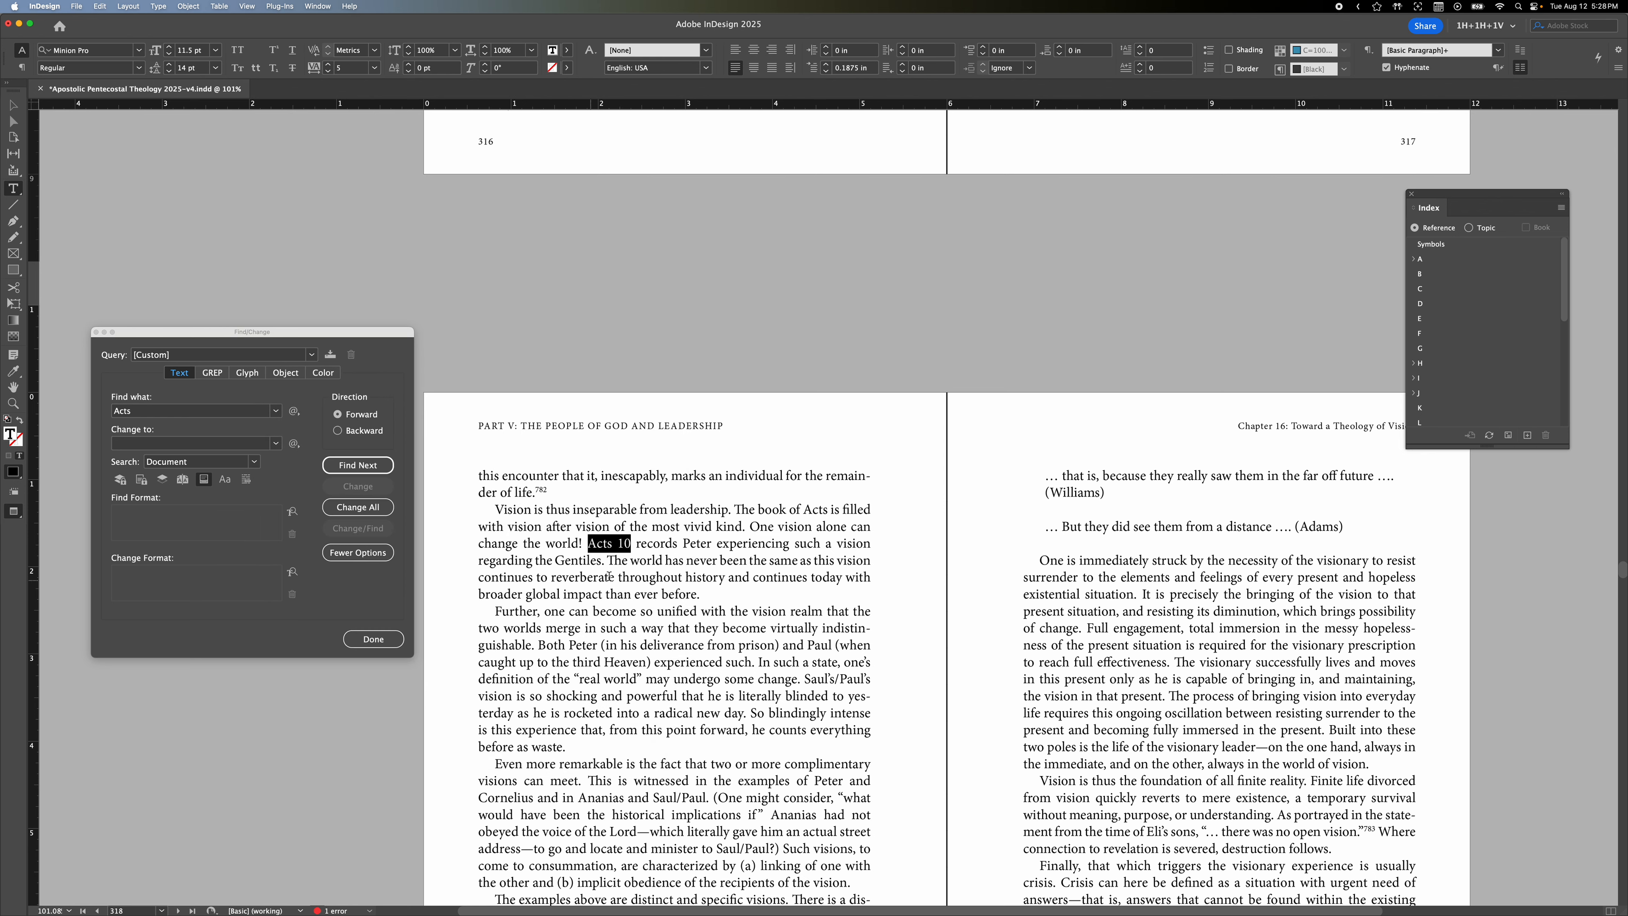
# - Copy the chapter-and-verse pattern "^9:^9" from the TextEdit indexing instructions and set it as the search text in InDesign
pyautogui.press('super+Tab')
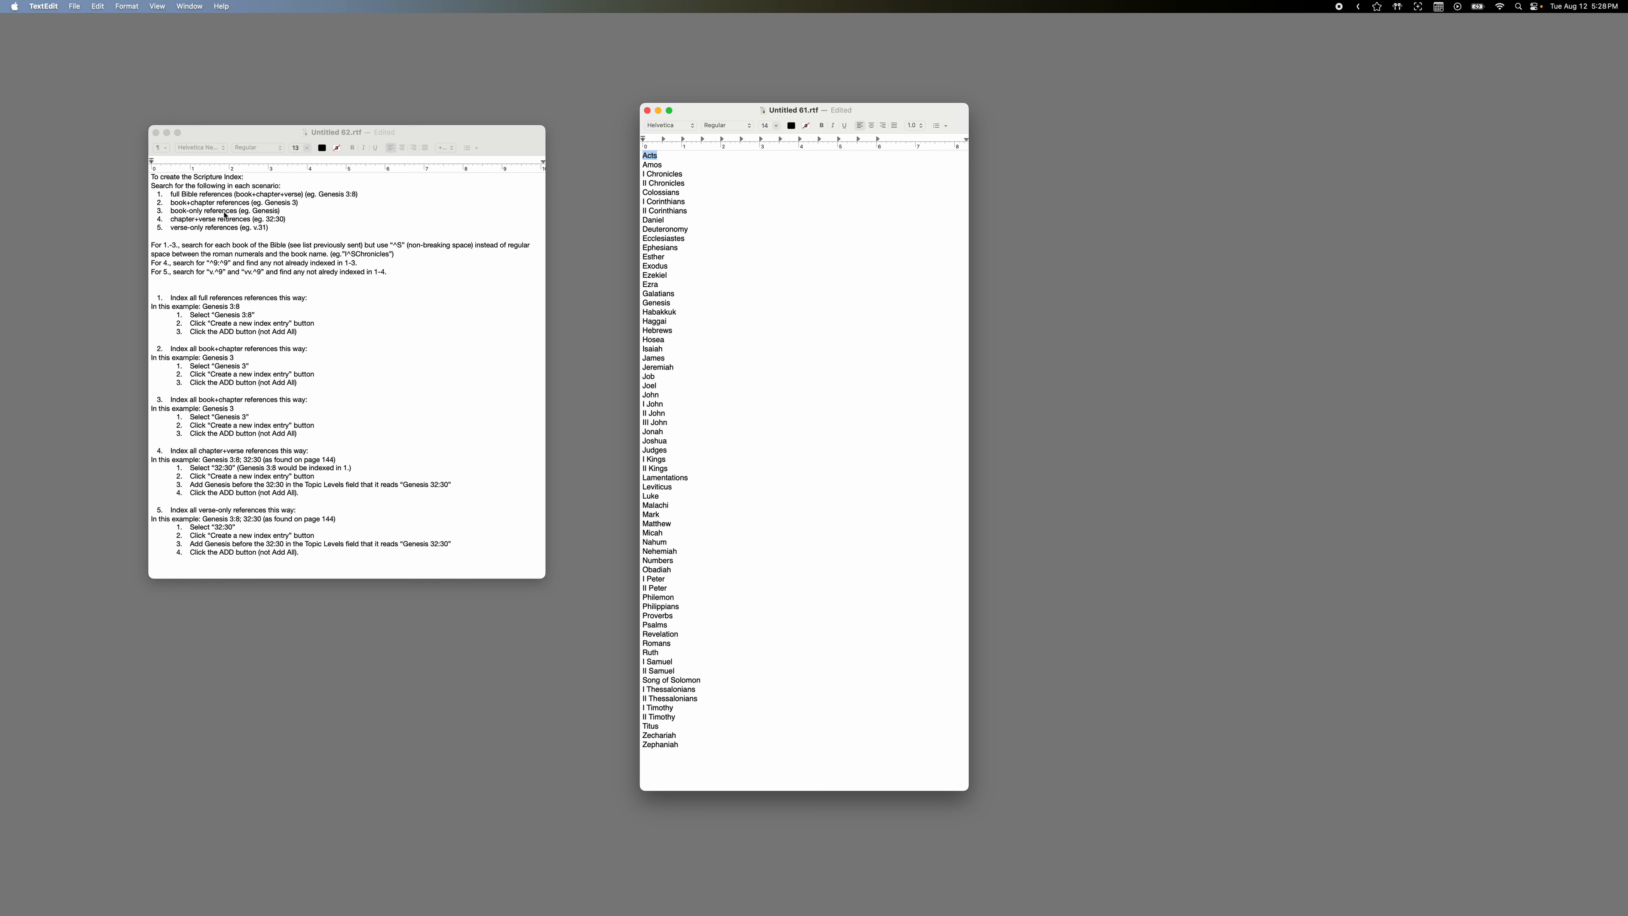
pyautogui.click(205, 220)
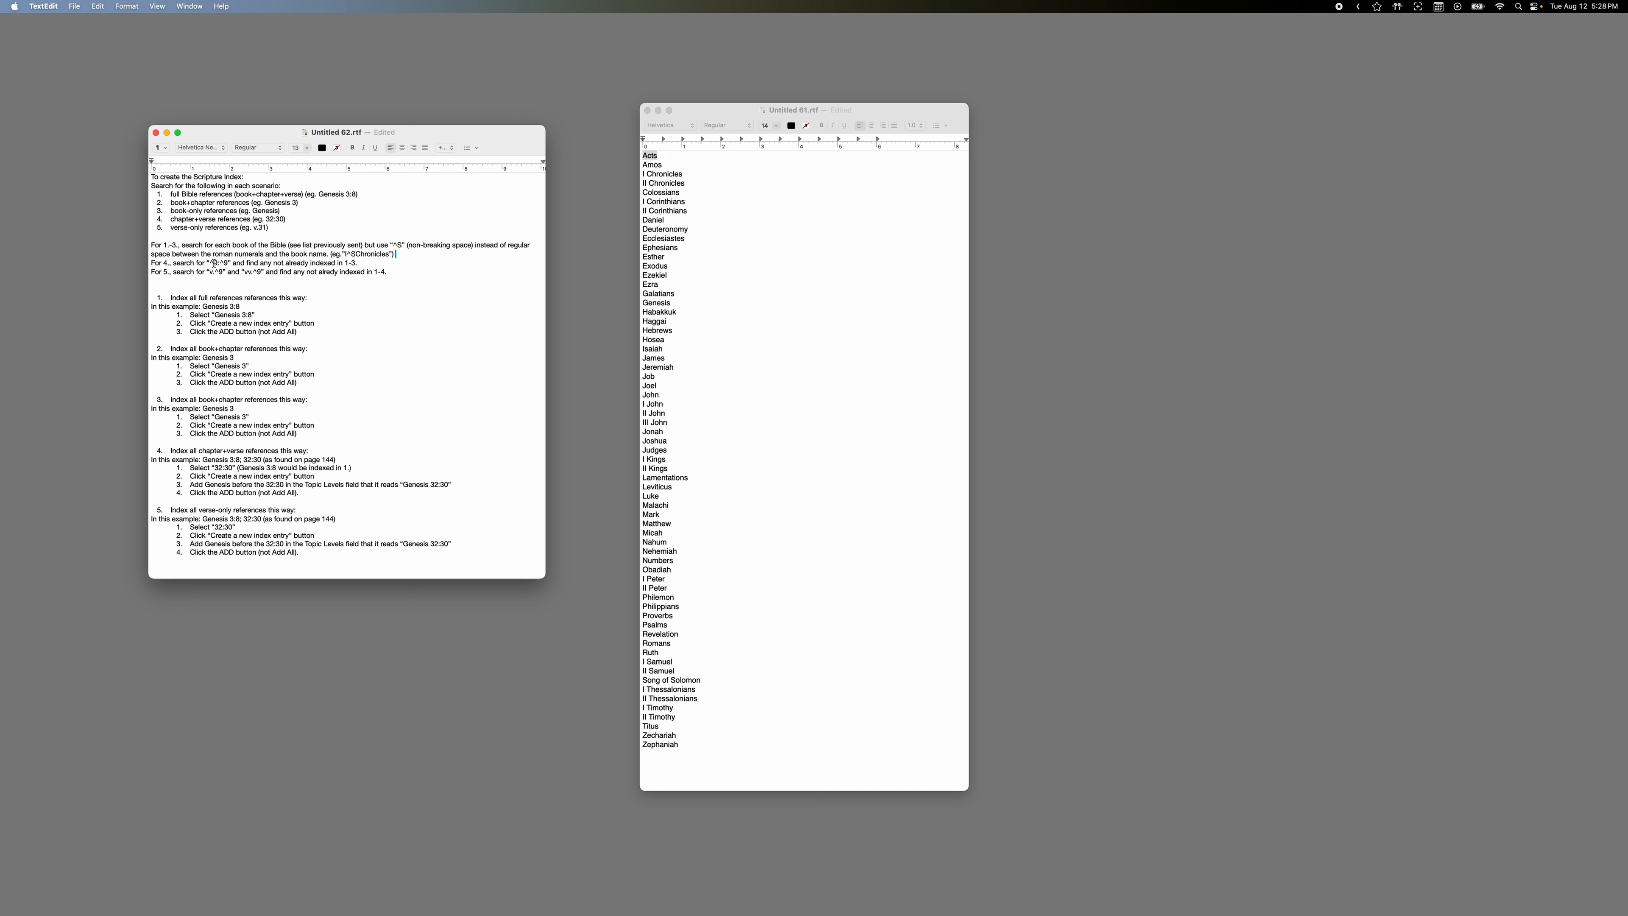
pyautogui.moveTo(209, 264); pyautogui.dragTo(214, 264)
pyautogui.moveTo(216, 263); pyautogui.dragTo(219, 265)
pyautogui.click(232, 254)
pyautogui.press('super+Tab')
pyautogui.press('super+shift+Tab')
pyautogui.press('super+Tab')
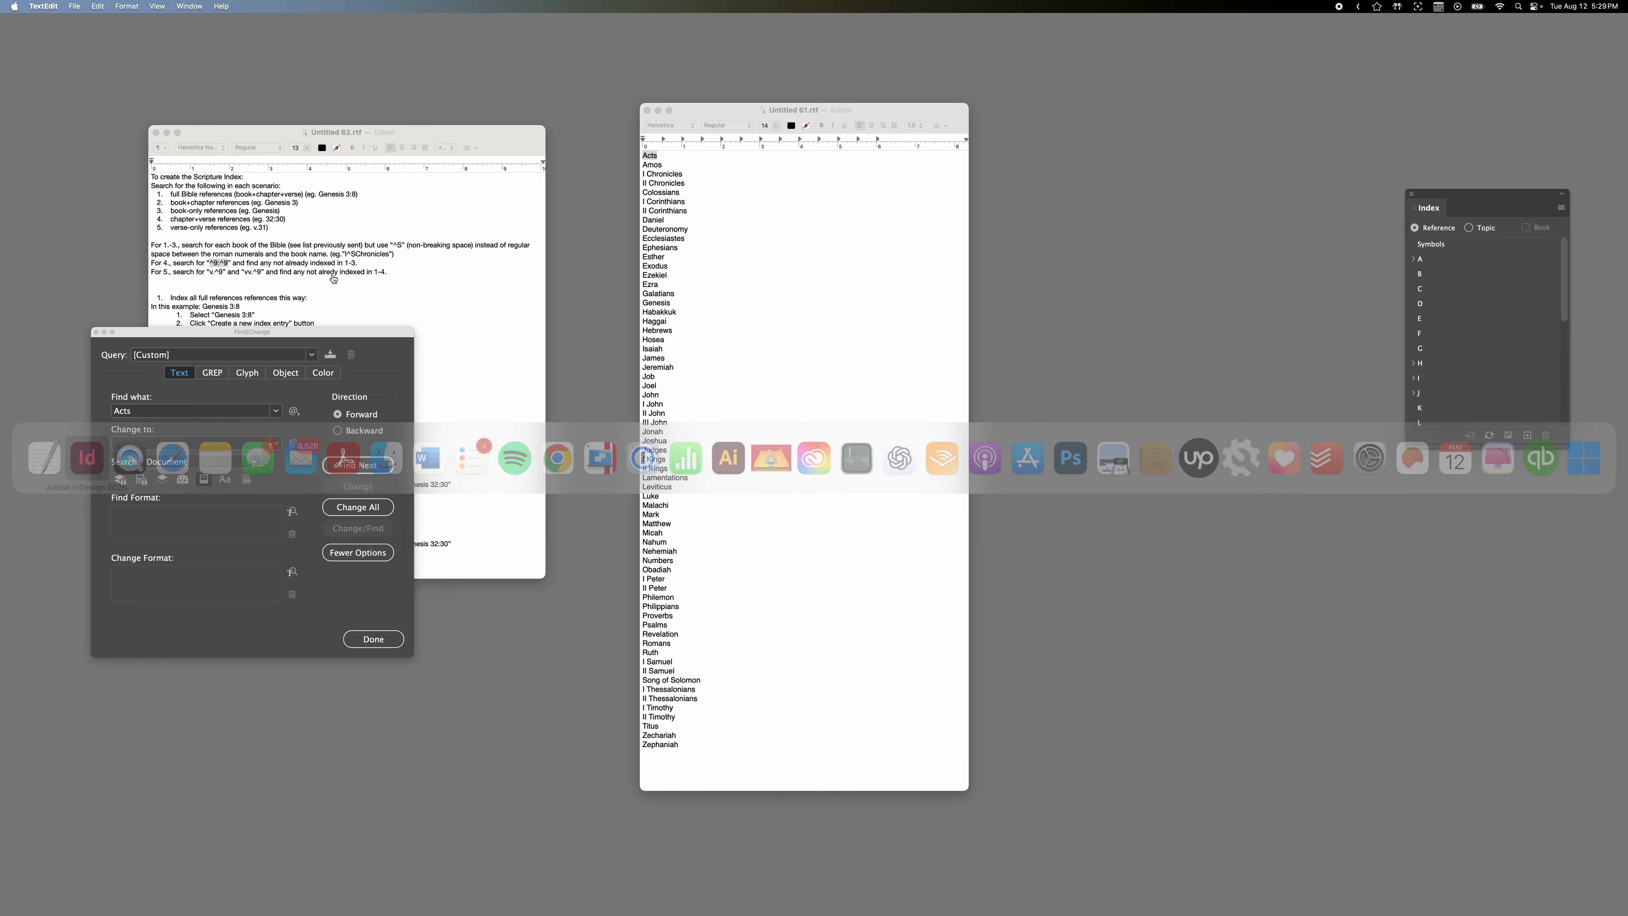
pyautogui.click(153, 414)
pyautogui.press('super+v')
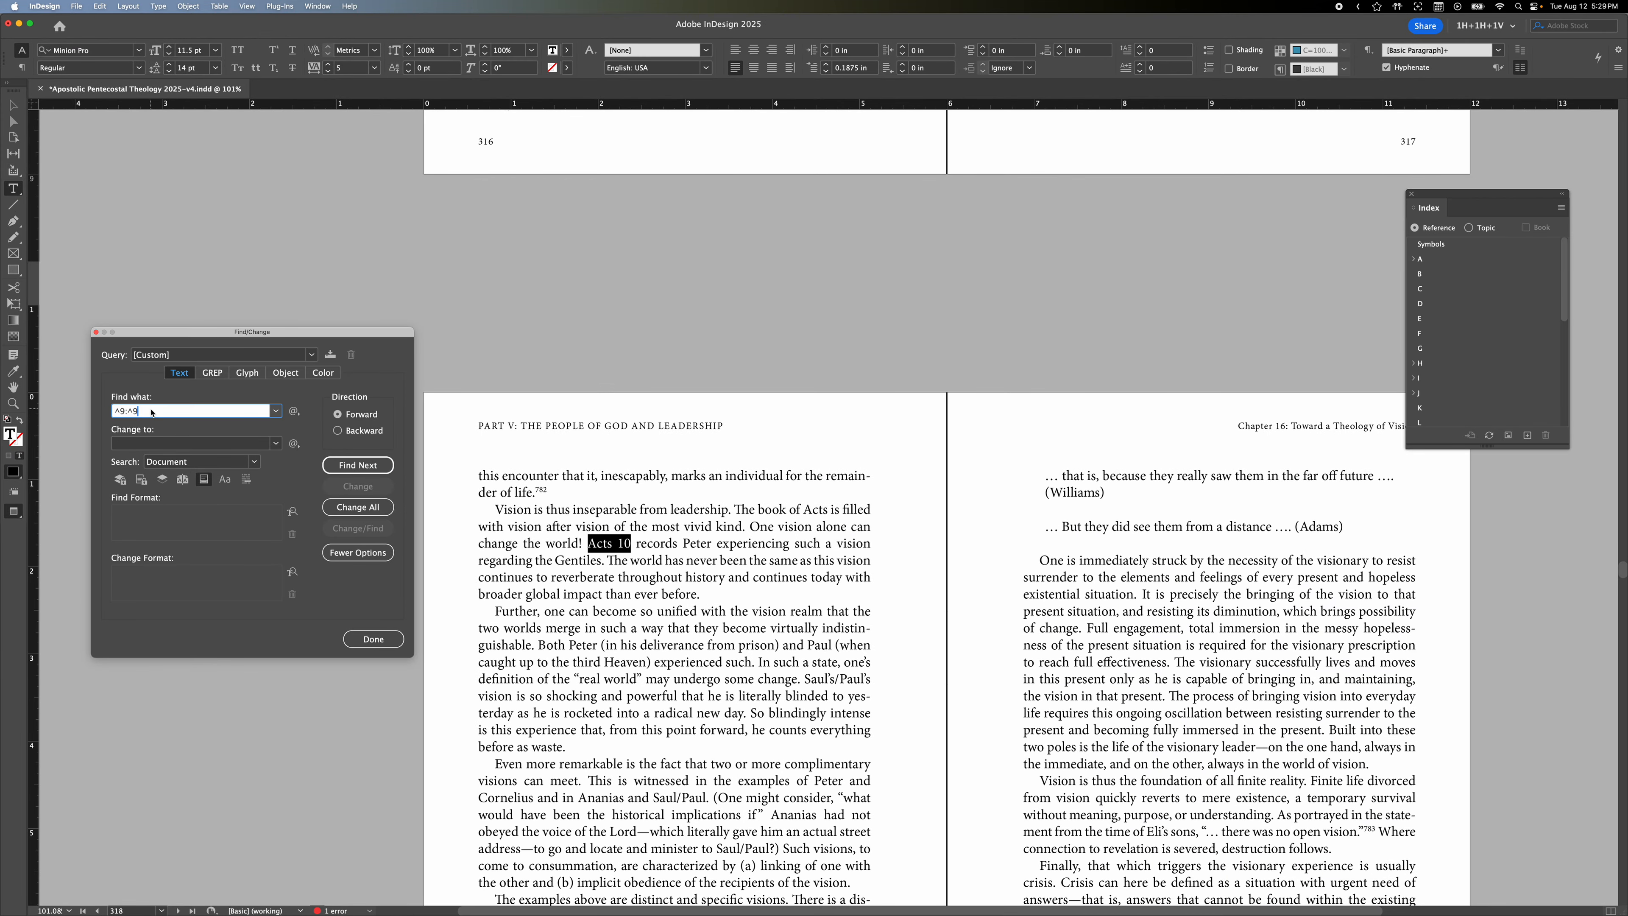
# - Return to the start of the document and find "^9:^9" matches up to the chapter-and-verse reference in footnote 5 on page 1
pyautogui.click(357, 465)
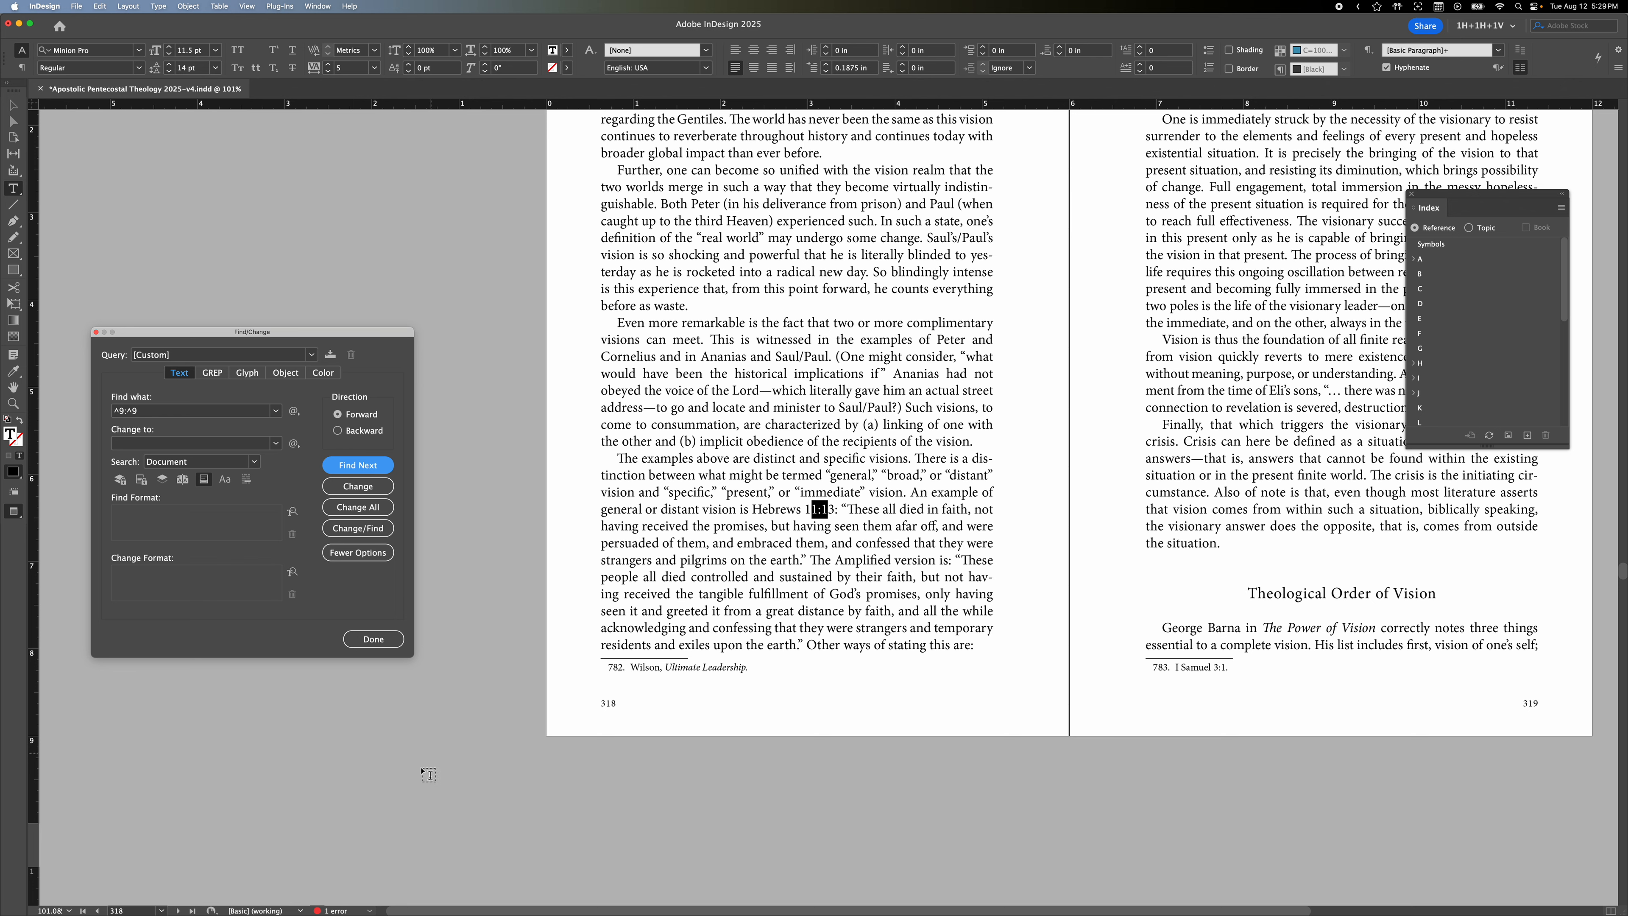
pyautogui.click(83, 911)
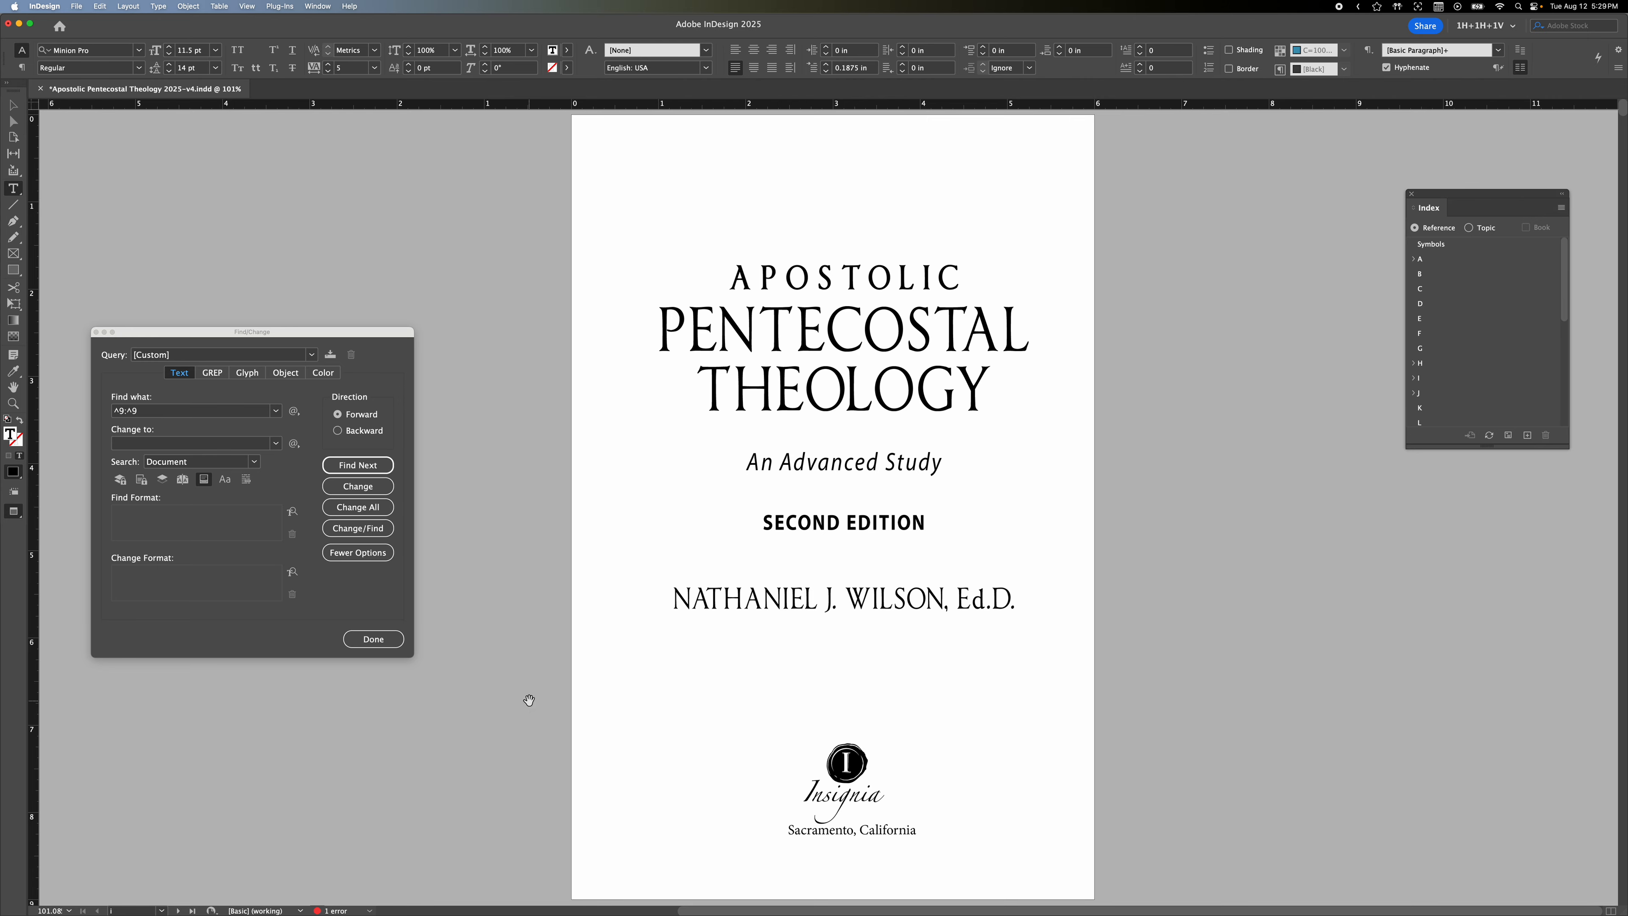
pyautogui.hotkey('alt', 'pagedown')
pyautogui.hotkey('alt', 'pagedown')
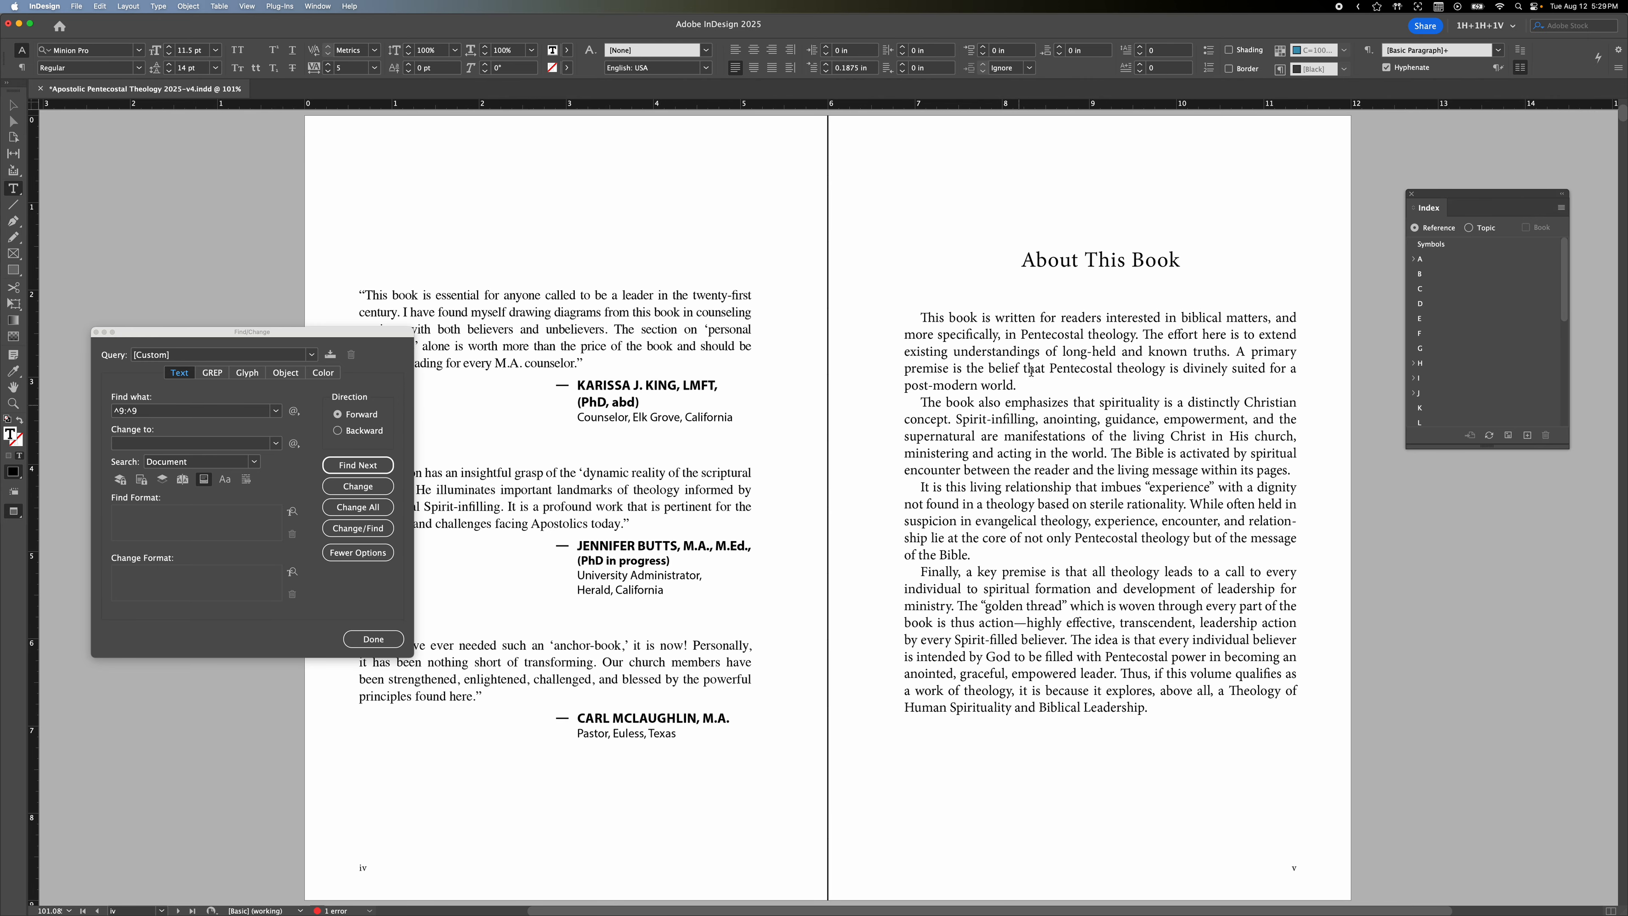
pyautogui.click(365, 472)
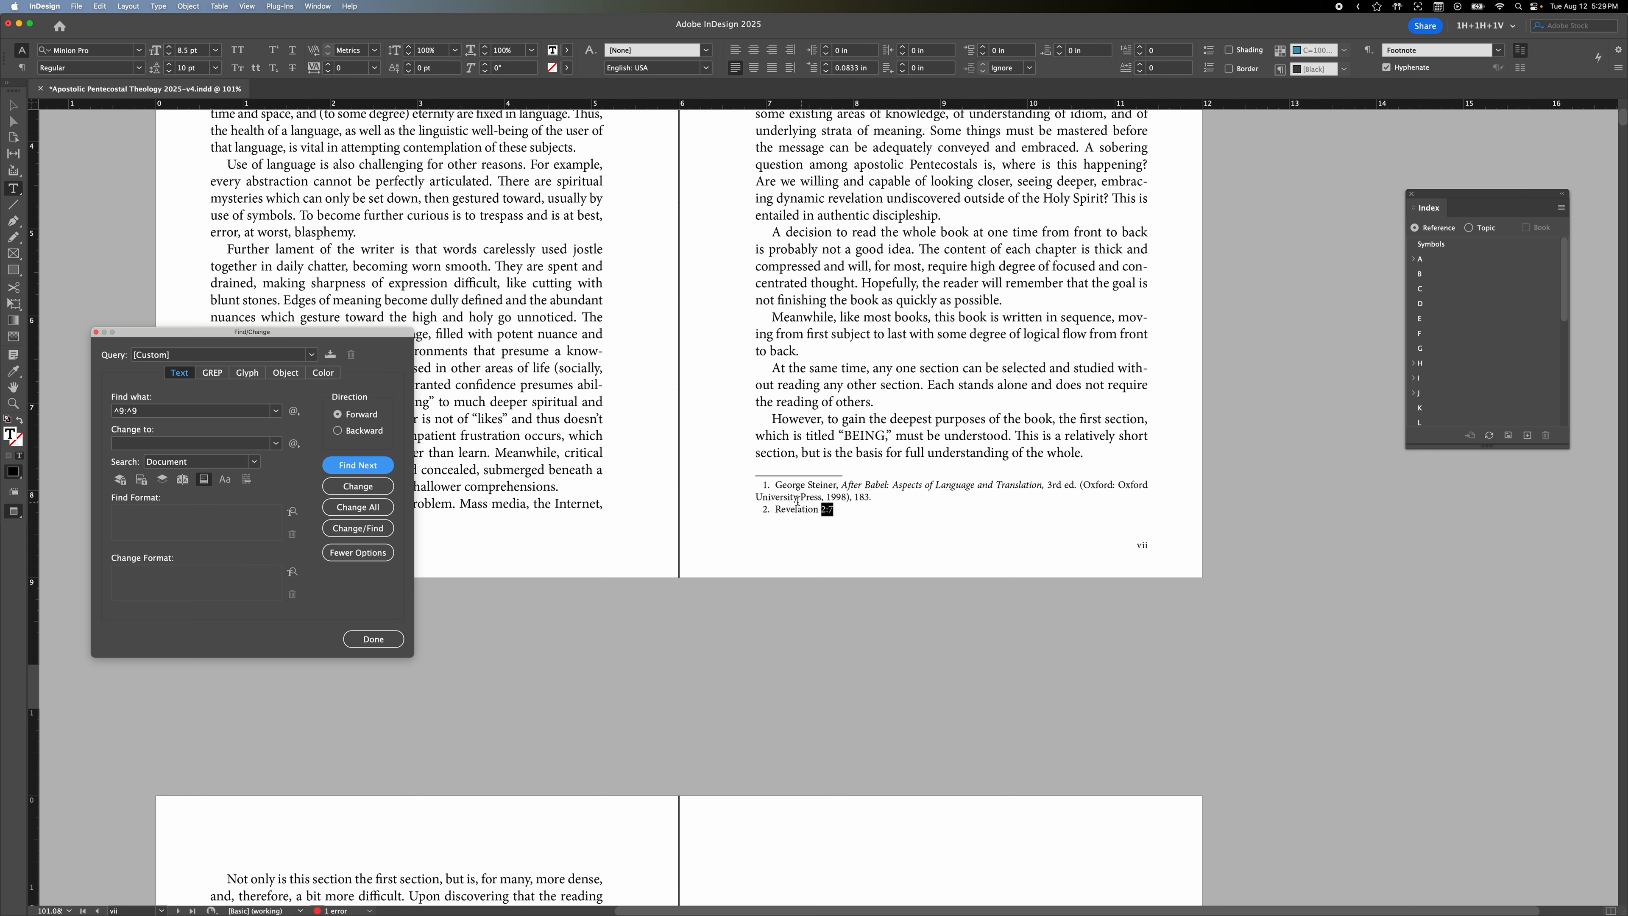
pyautogui.click(372, 469)
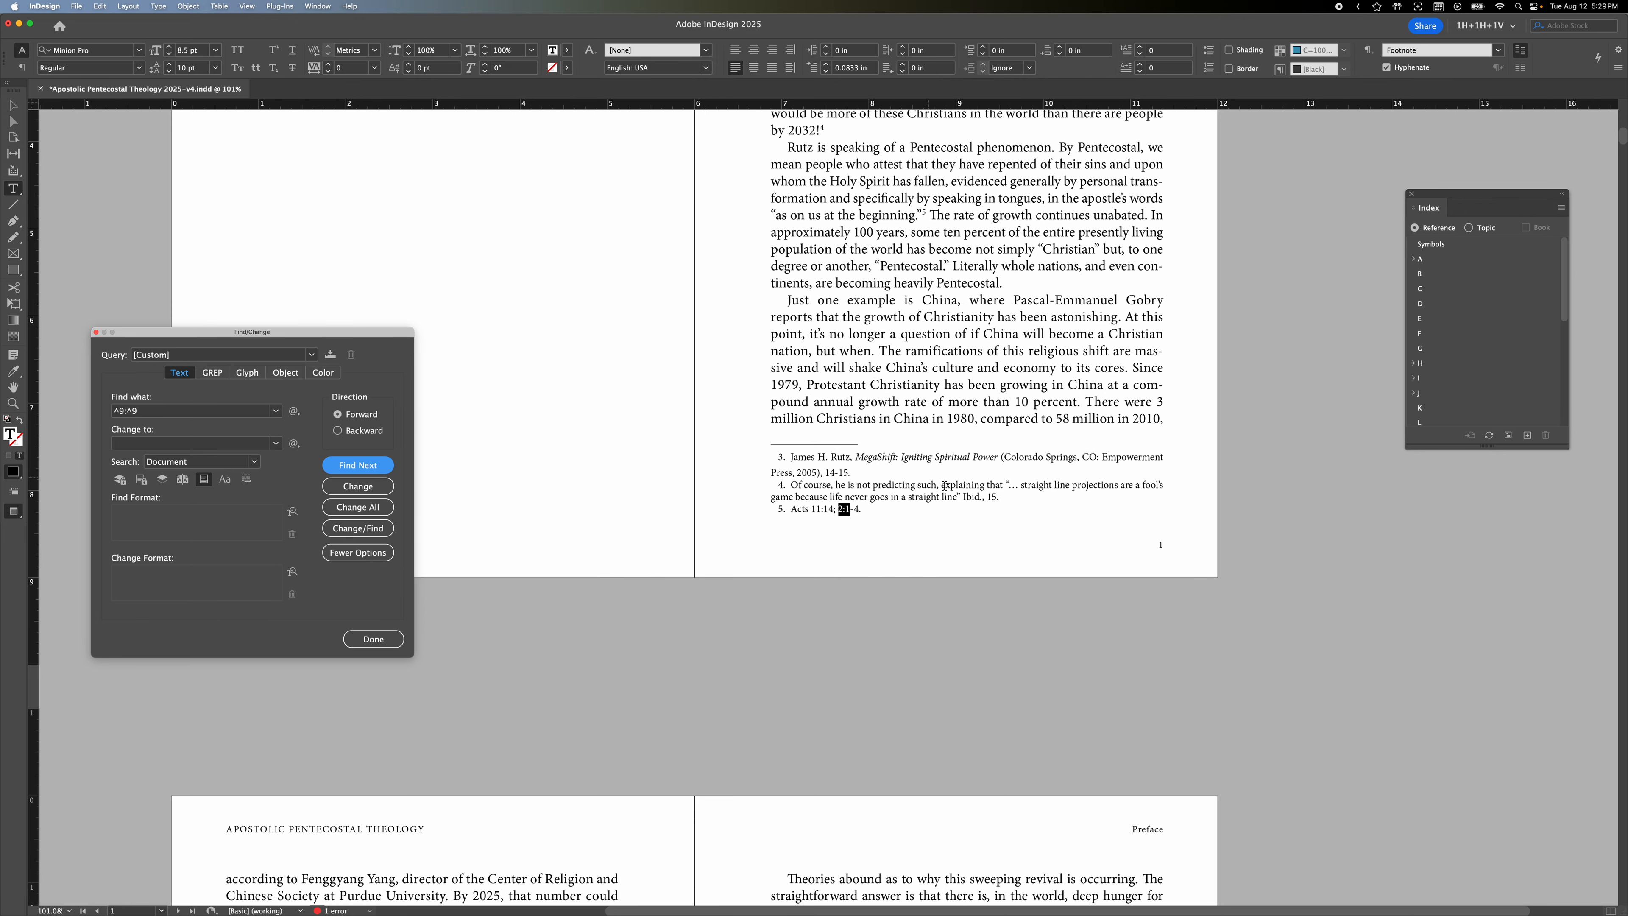
# - Select "2:1-4" in footnote 5 and add it to the index as "Acts 2:1-4" with a current-page reference
pyautogui.click(832, 510)
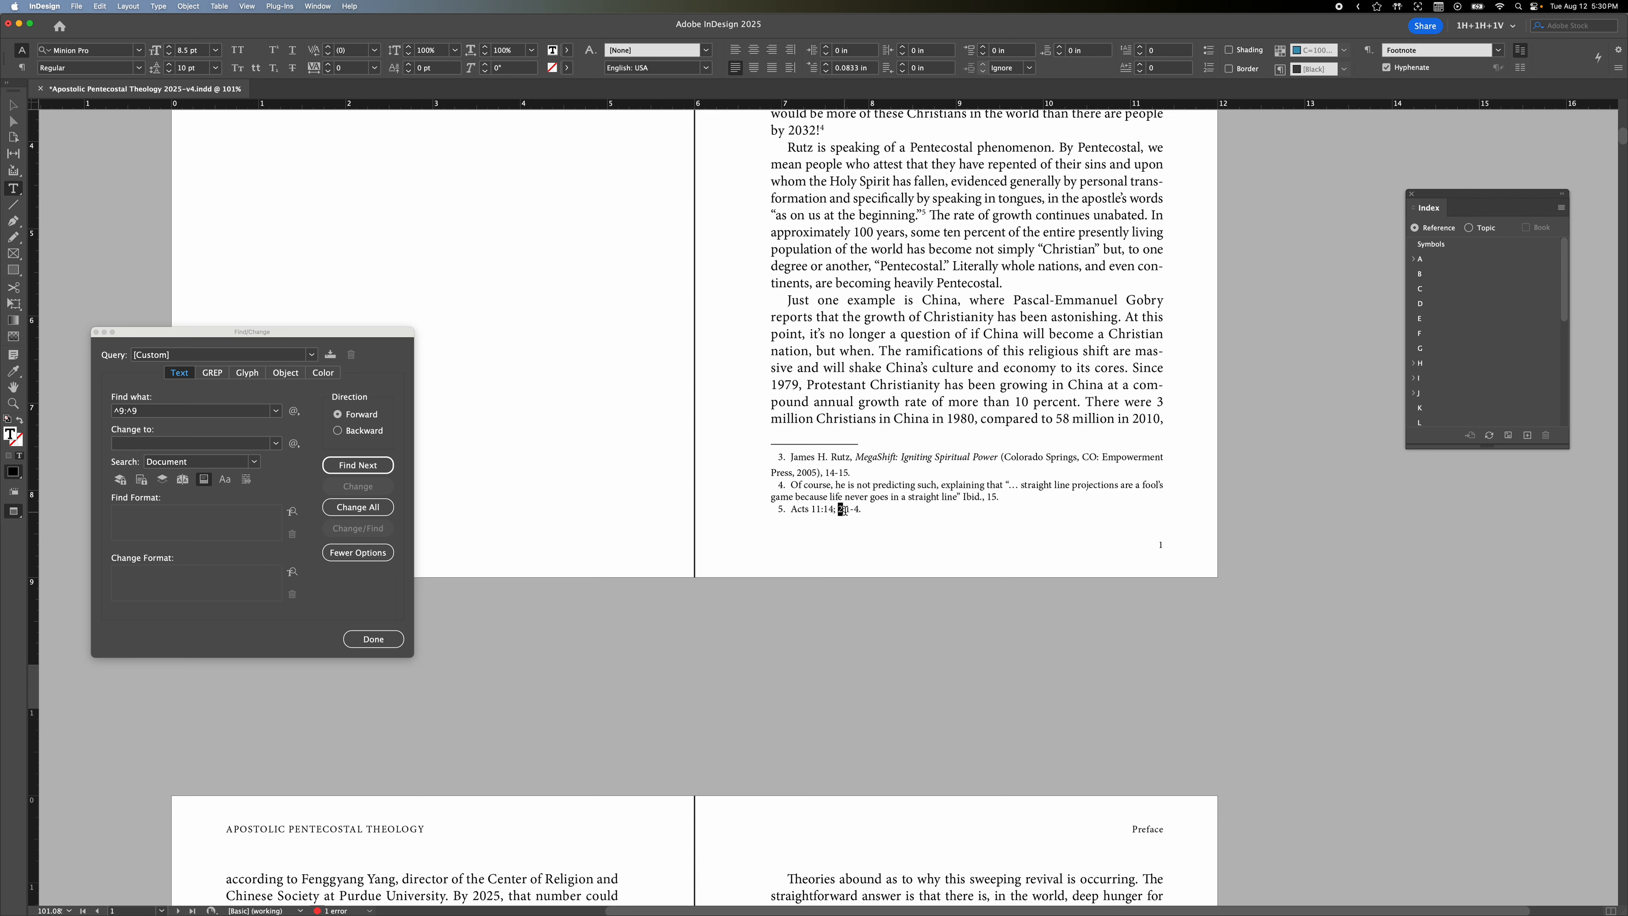
pyautogui.moveTo(857, 510); pyautogui.dragTo(855, 510)
pyautogui.click(1528, 436)
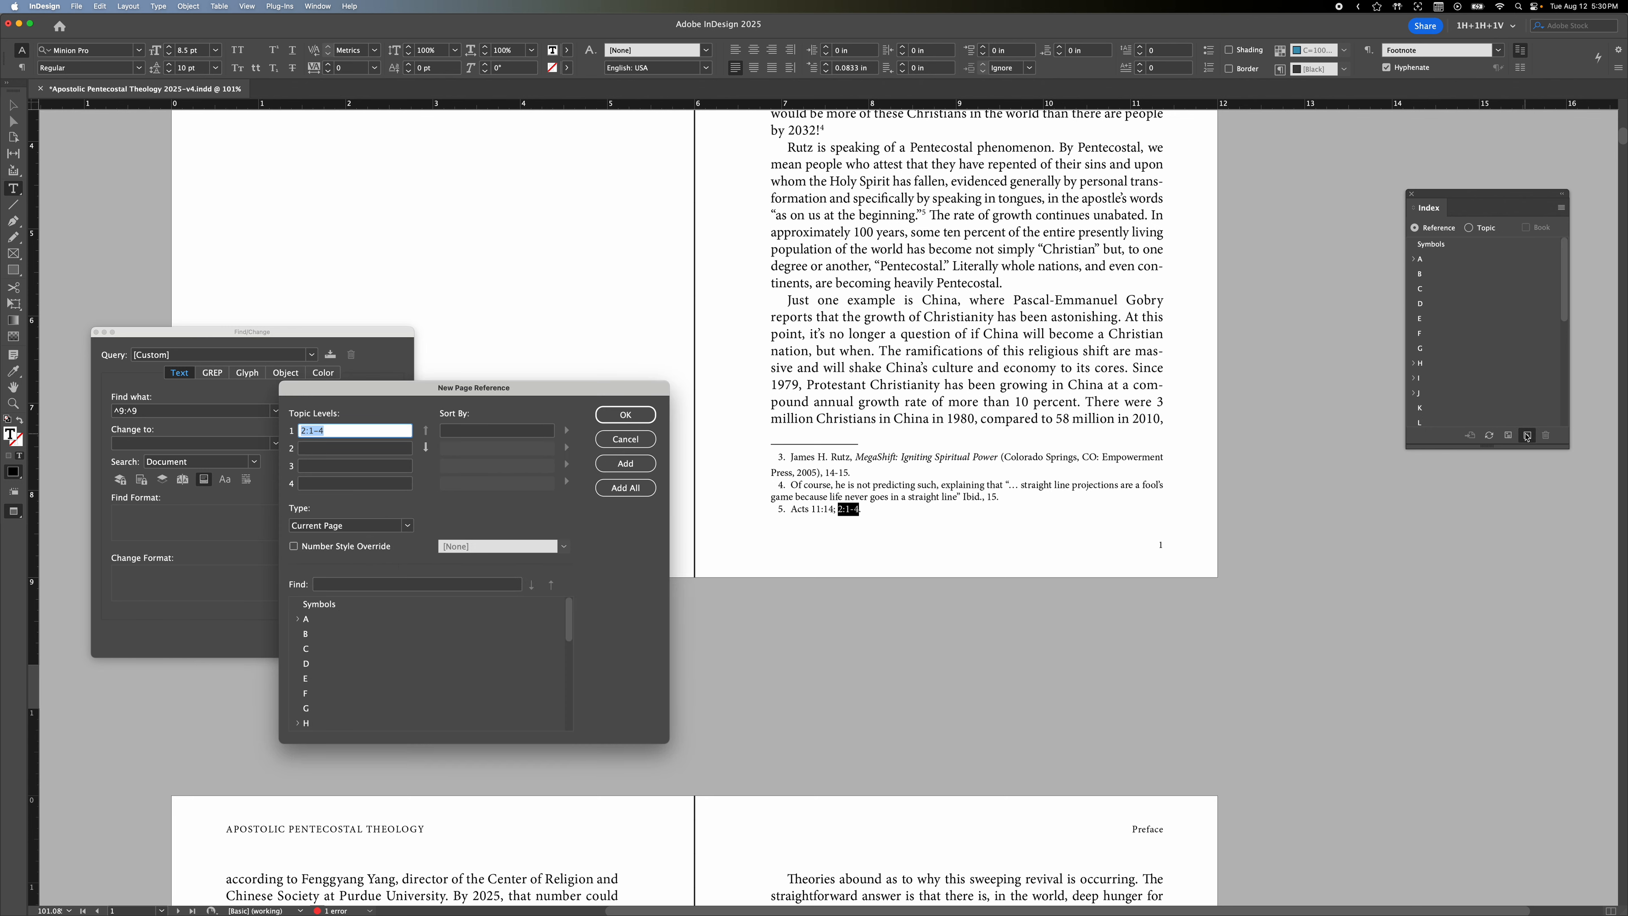
pyautogui.click(300, 430)
pyautogui.write('Acts')
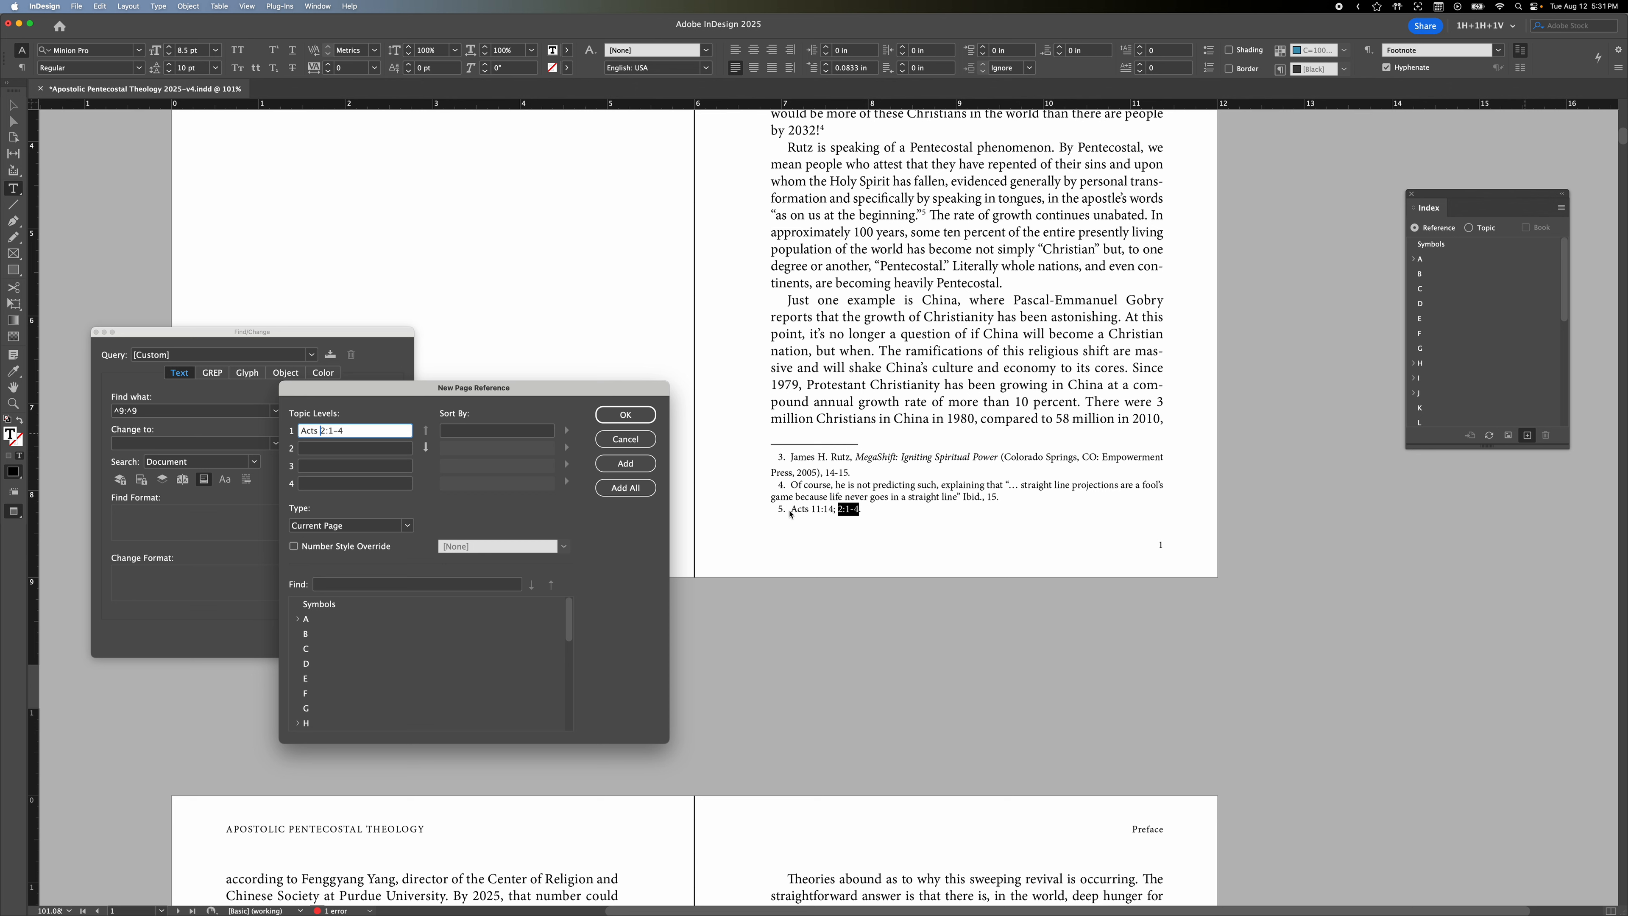
pyautogui.click(618, 464)
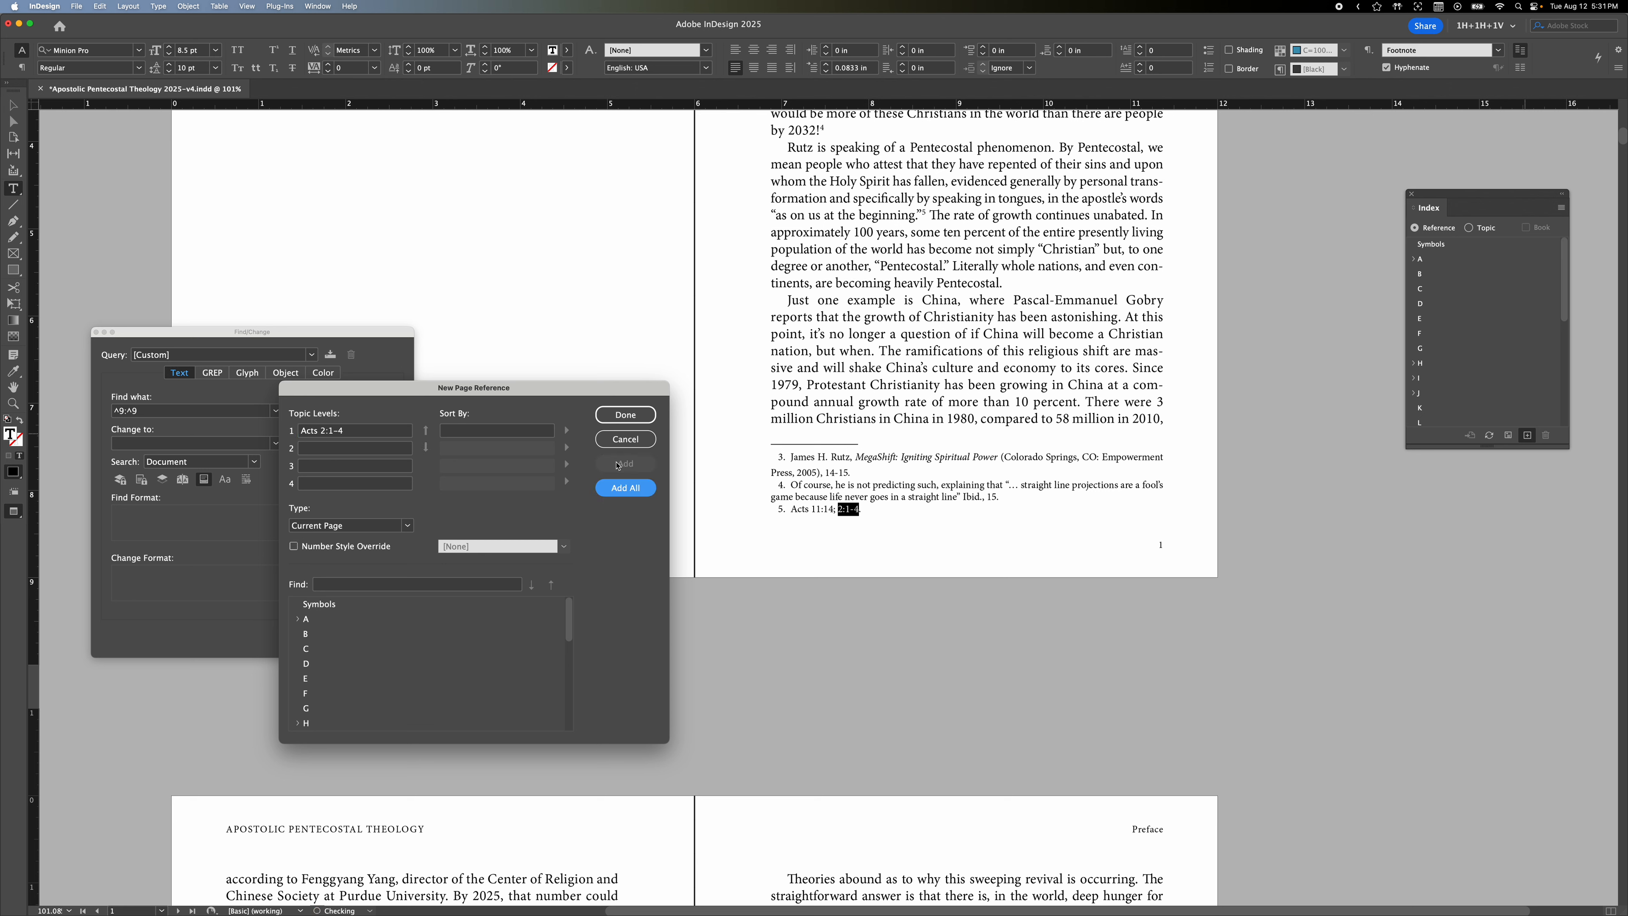
pyautogui.click(627, 415)
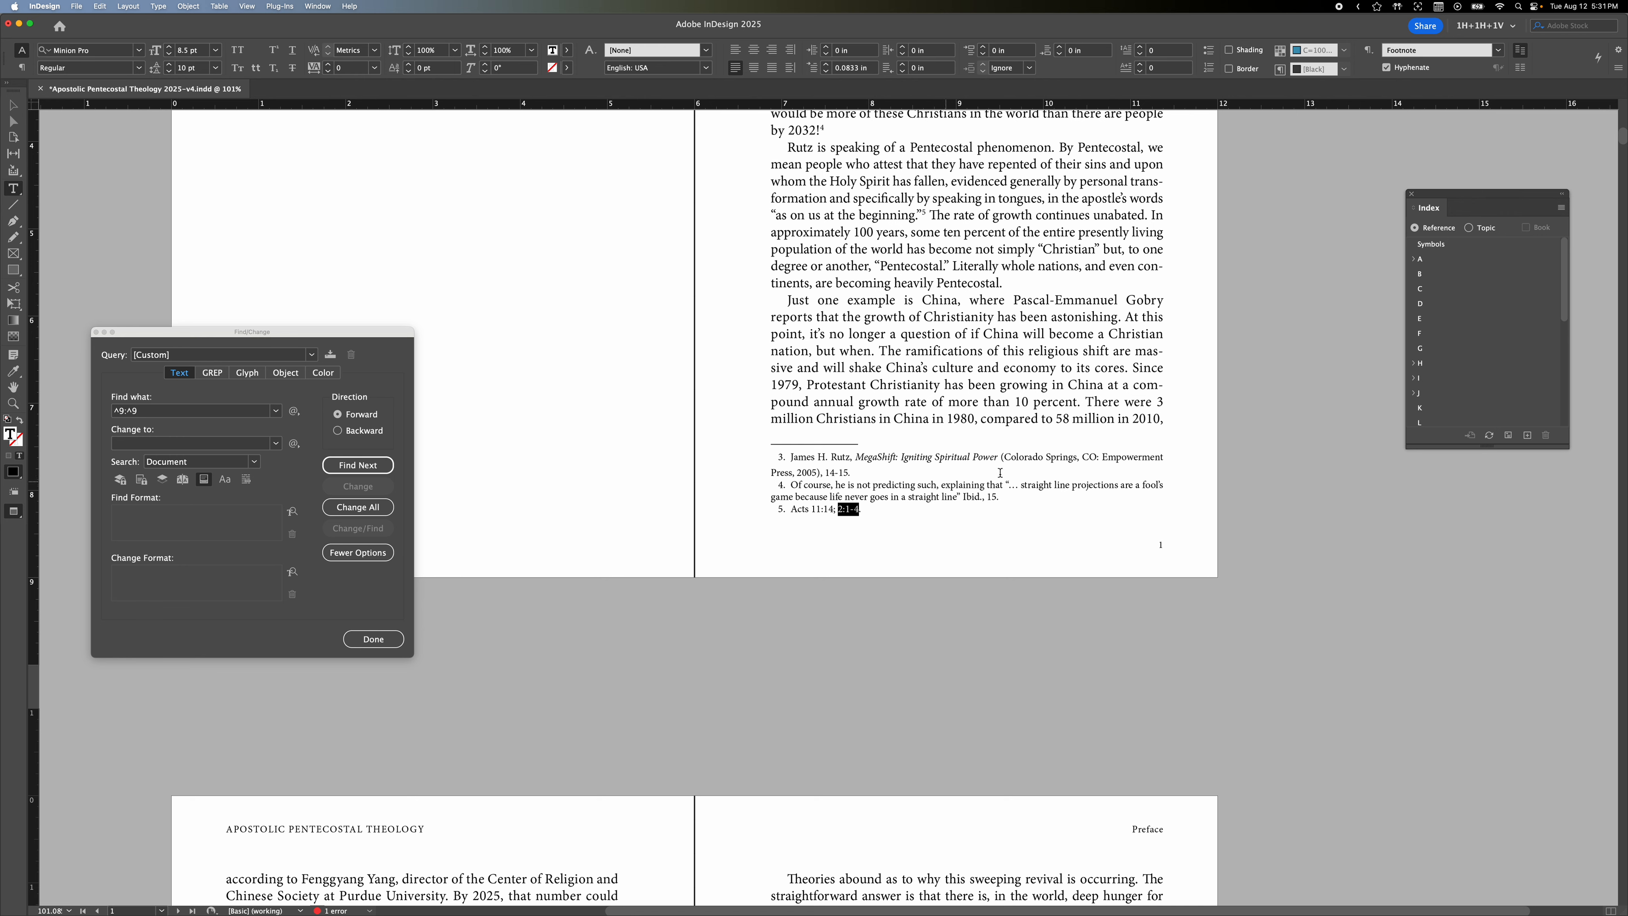
# - Go through the following "^9:^9" matches up to footnote 21 on page 8, looking for chapter-and-verse references without a book name
pyautogui.click(359, 465)
pyautogui.click(362, 473)
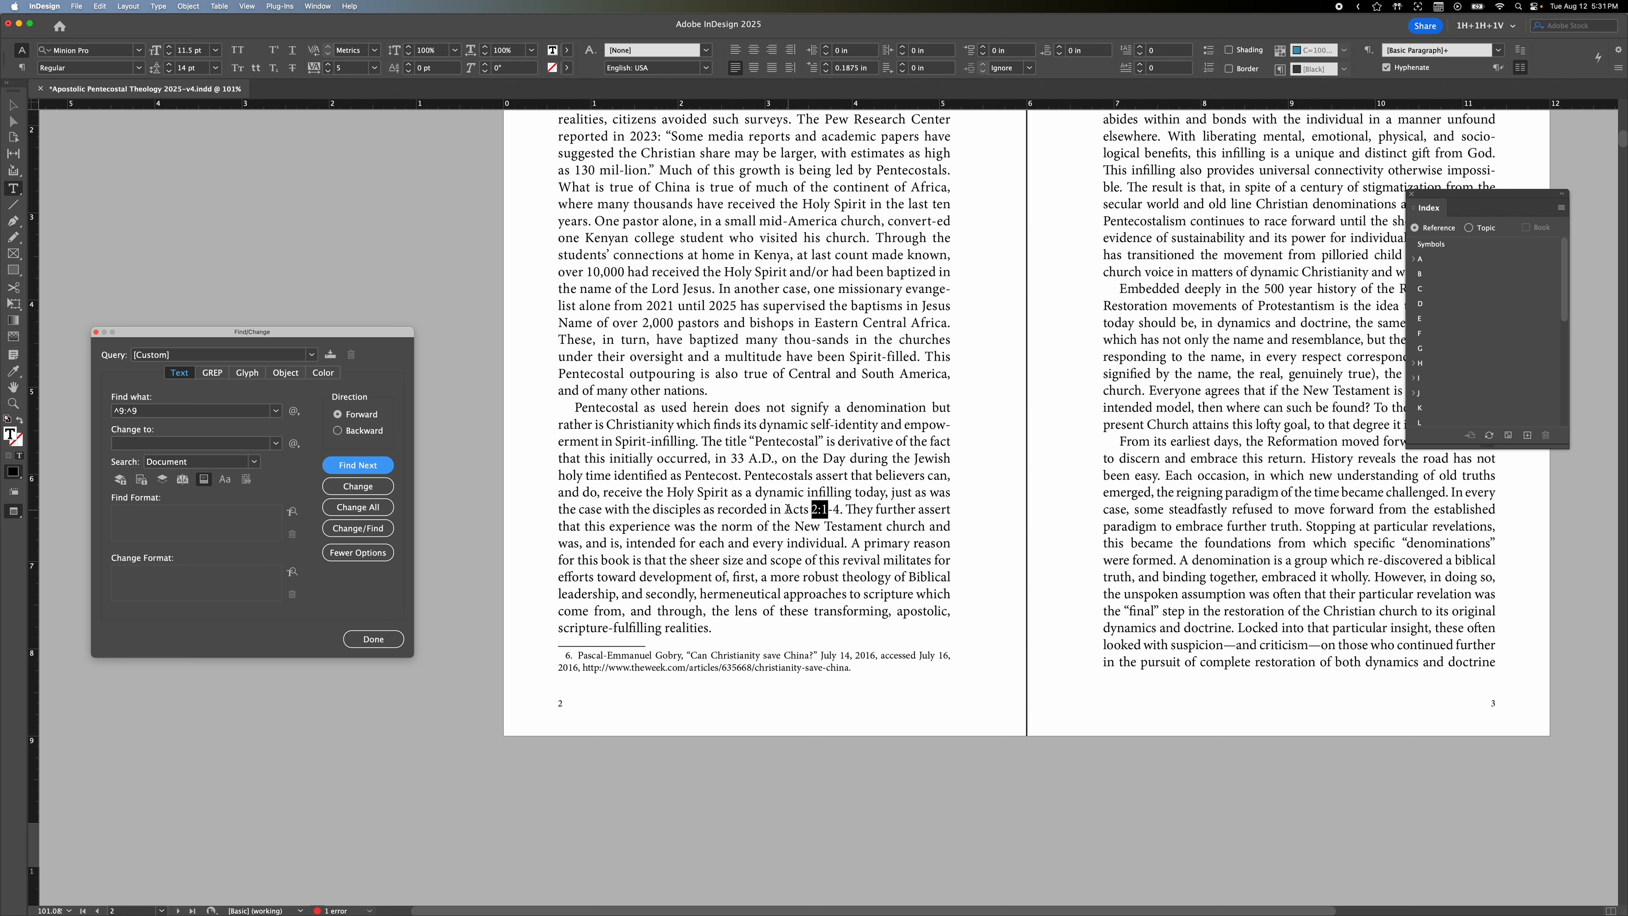
pyautogui.click(358, 465)
pyautogui.click(358, 465)
pyautogui.click(358, 466)
pyautogui.click(370, 471)
pyautogui.click(370, 470)
pyautogui.click(370, 470)
pyautogui.click(370, 470)
pyautogui.click(370, 471)
pyautogui.click(370, 471)
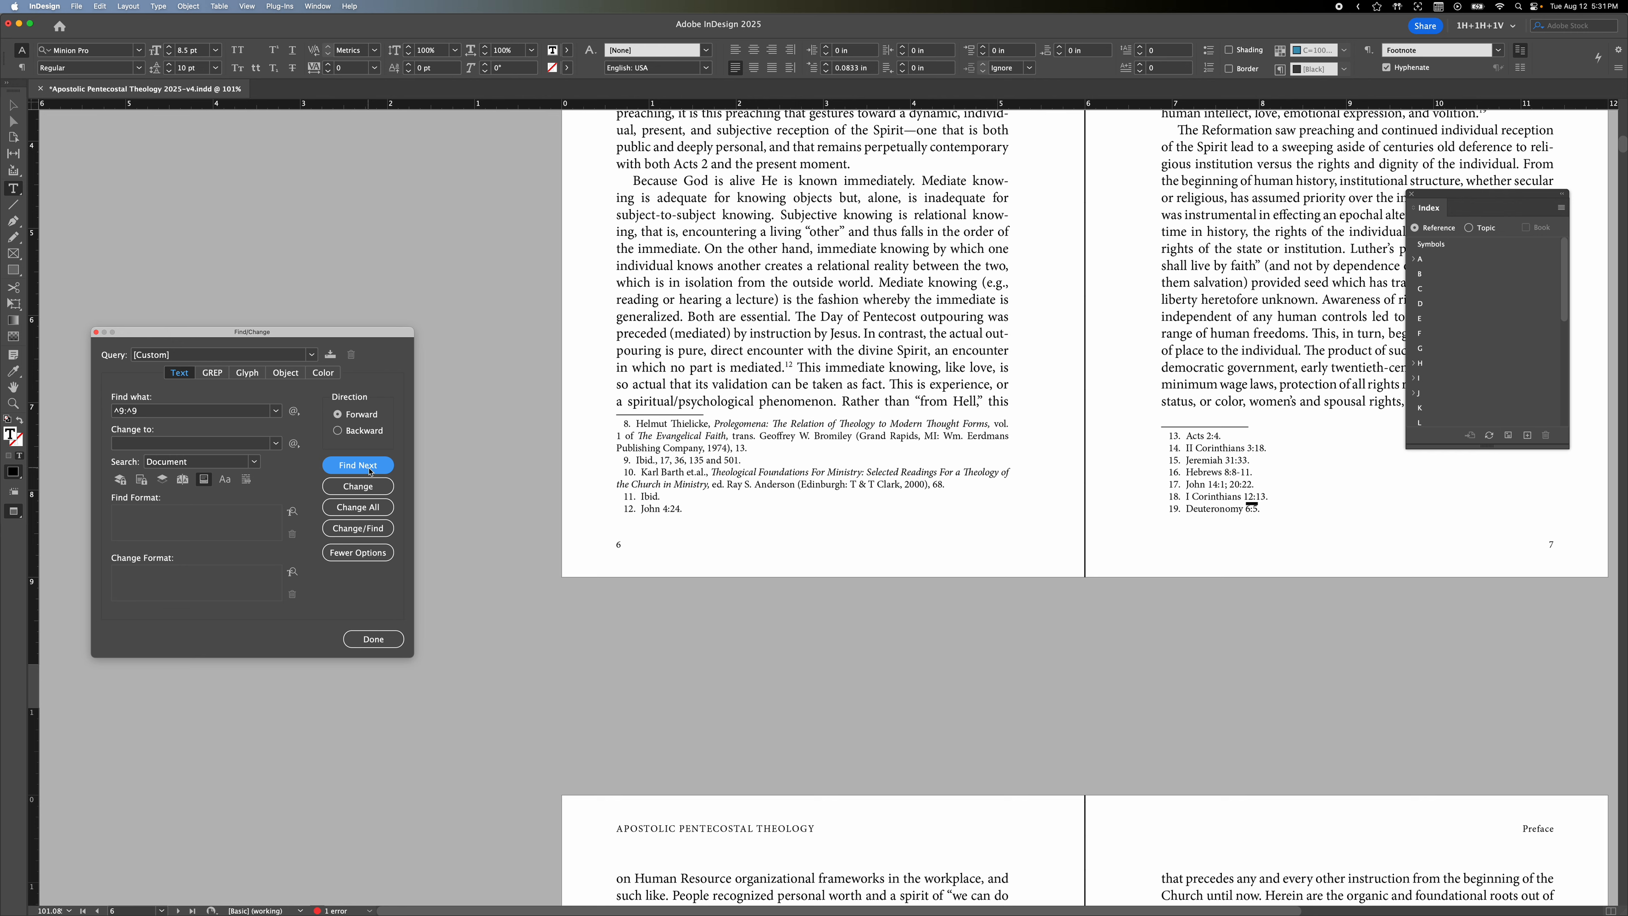
pyautogui.click(370, 470)
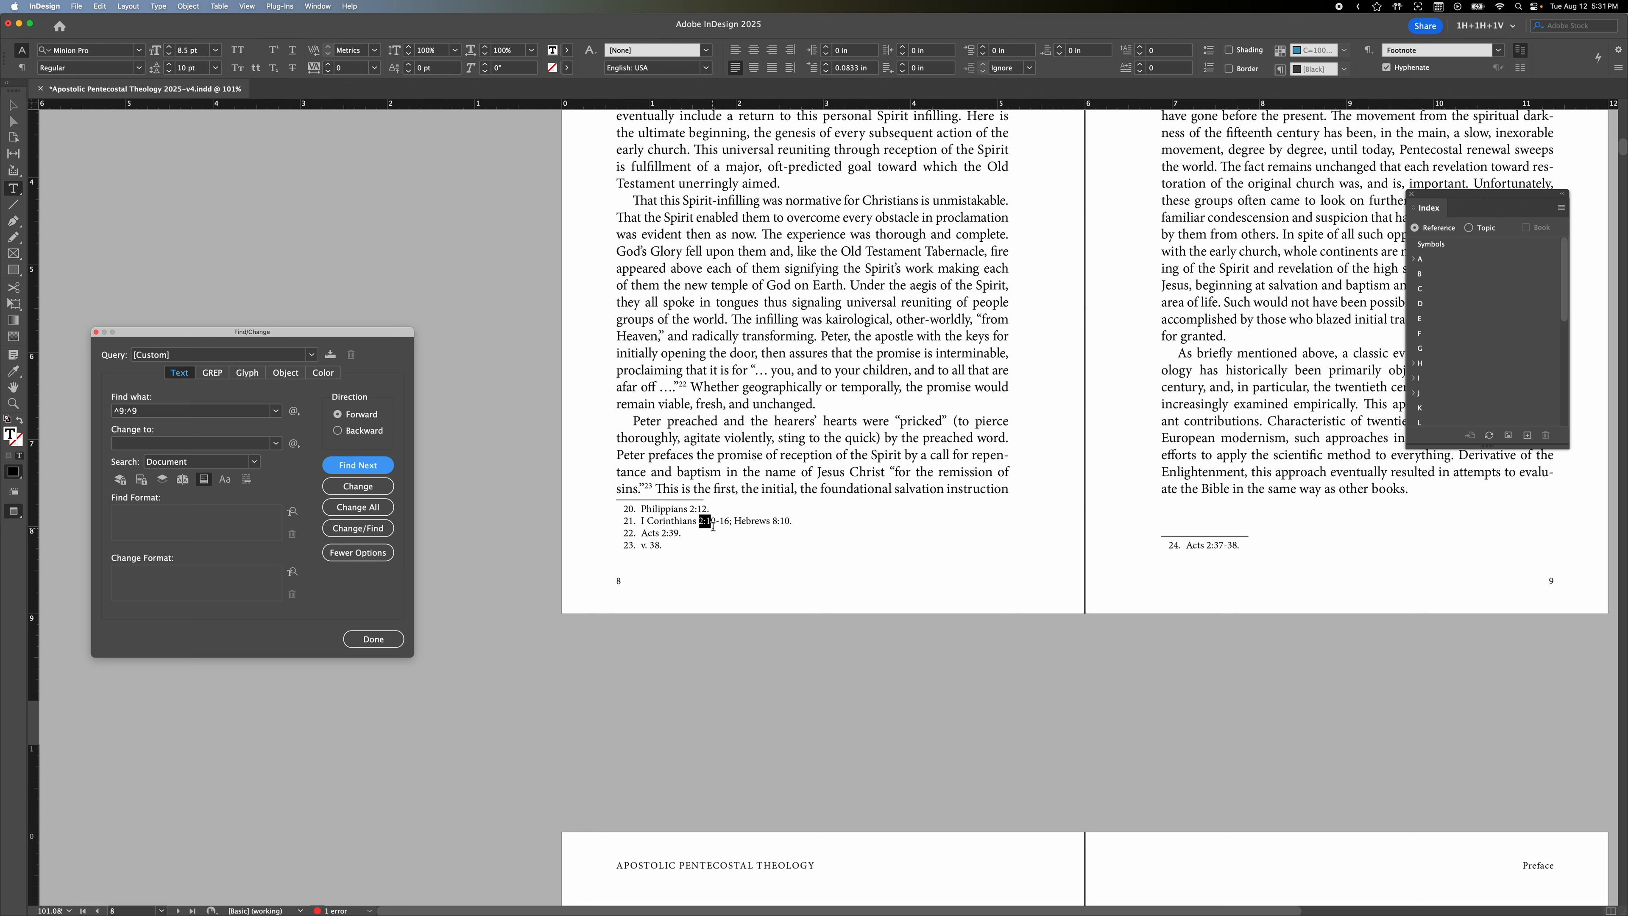
# - Examine the "I Corinthians 2:10-16" reference in footnote 21 as an example of a full book, chapter and verse reference
pyautogui.click(715, 523)
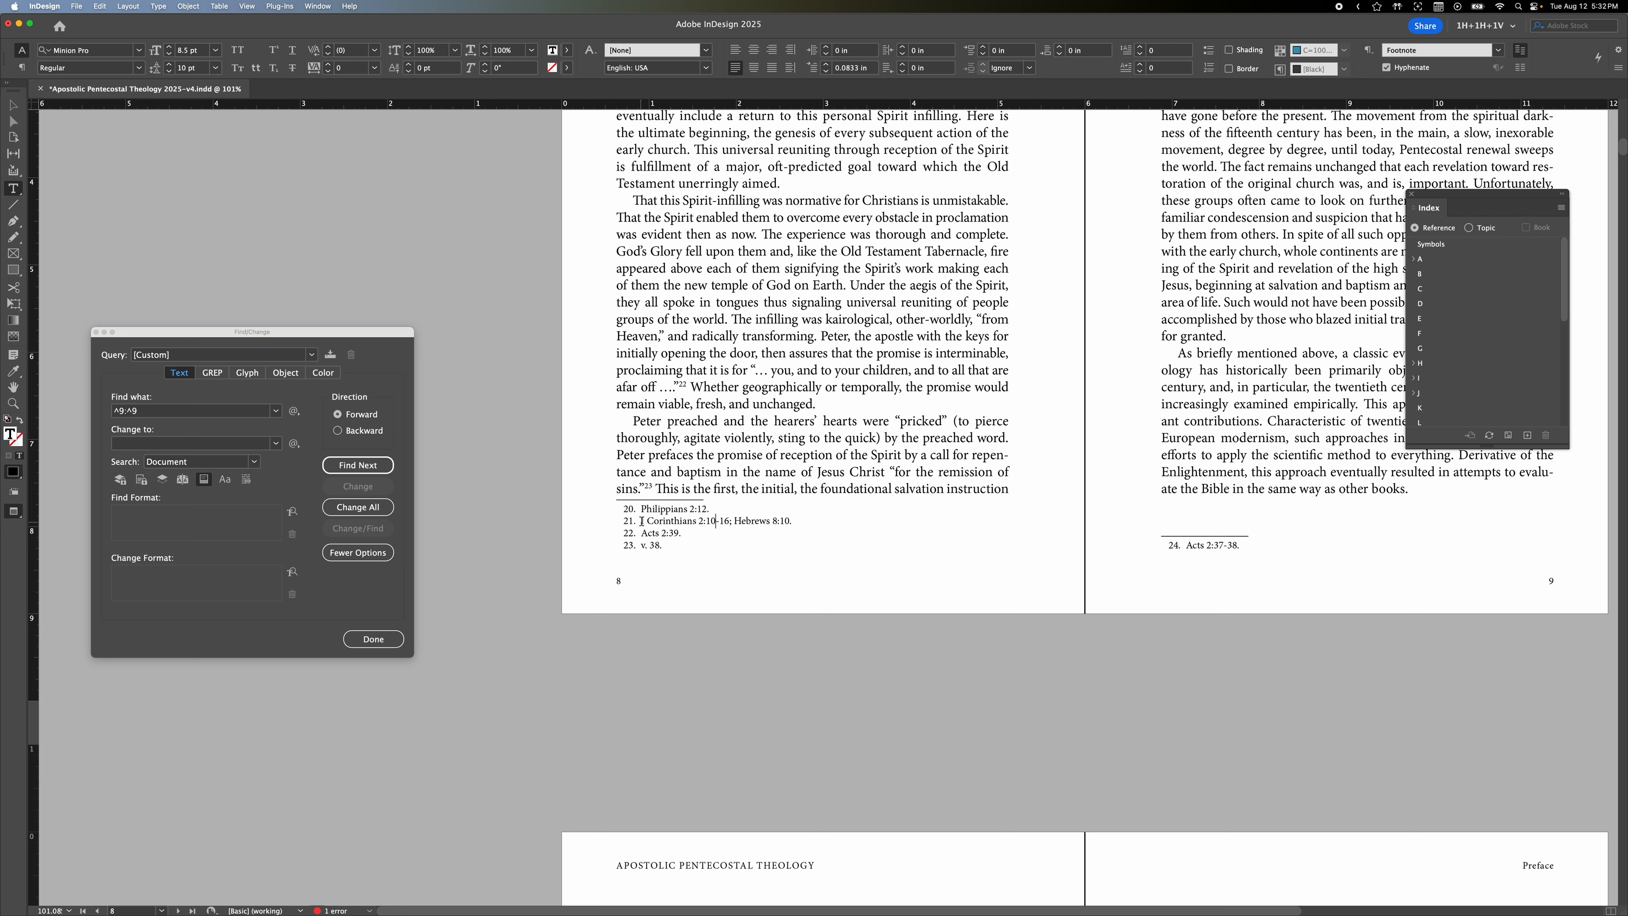
pyautogui.moveTo(650, 521); pyautogui.dragTo(721, 523)
pyautogui.click(738, 520)
# - Continue through the "^9:^9" matches from page 8 to page 41, checking for chapter-and-verse references that lack a book name
pyautogui.click(357, 465)
pyautogui.click(357, 465)
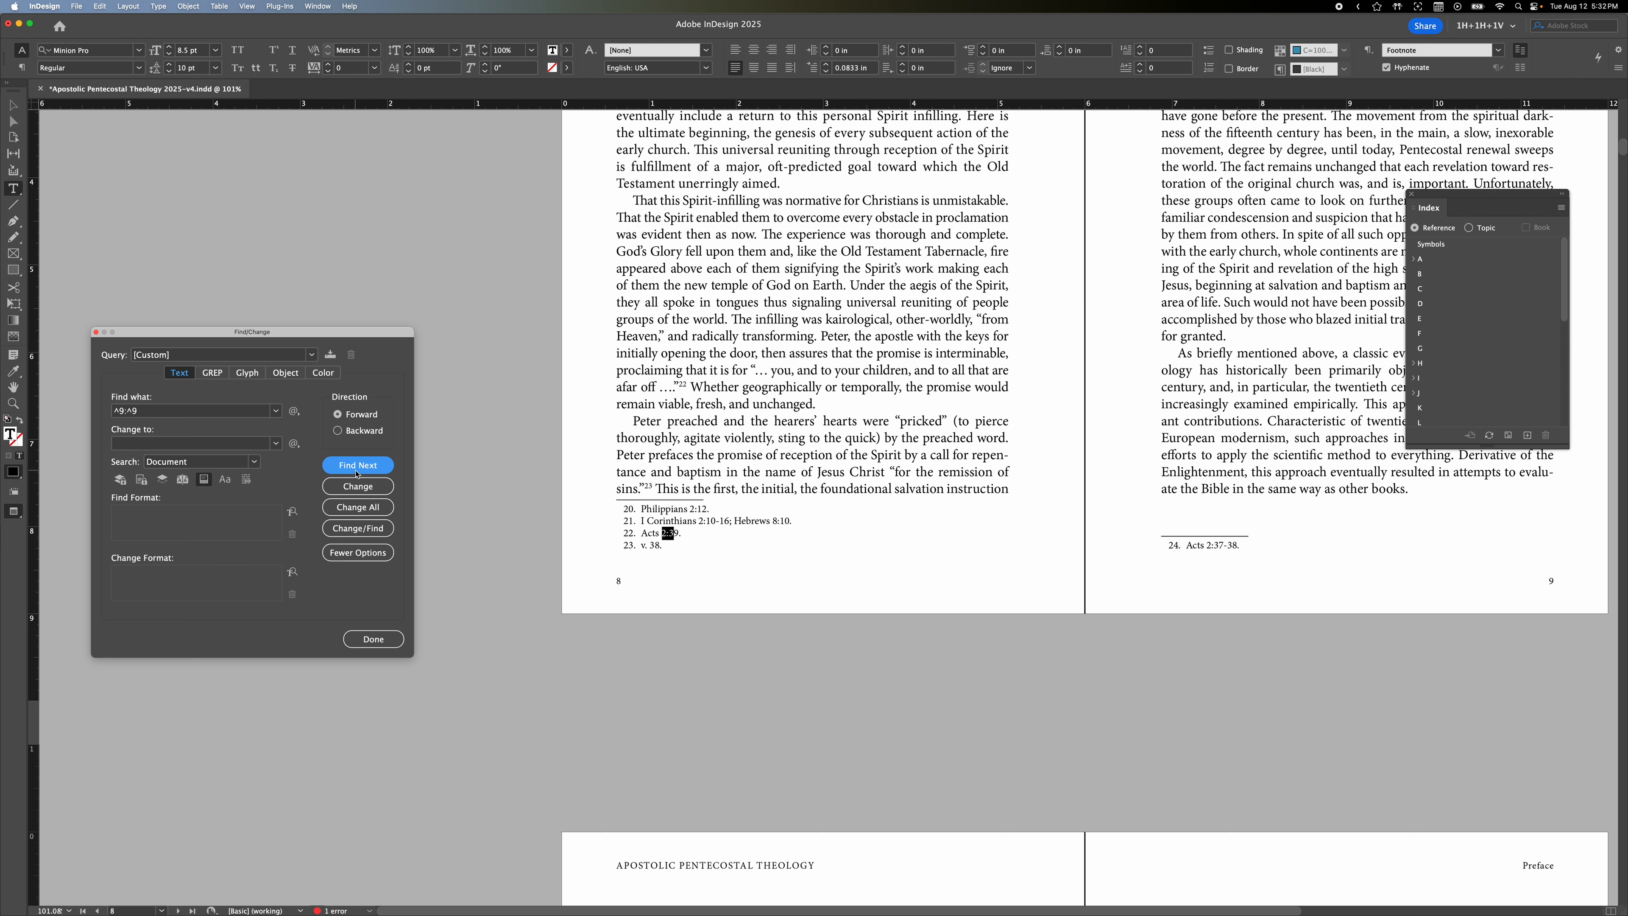
pyautogui.click(357, 465)
pyautogui.click(357, 466)
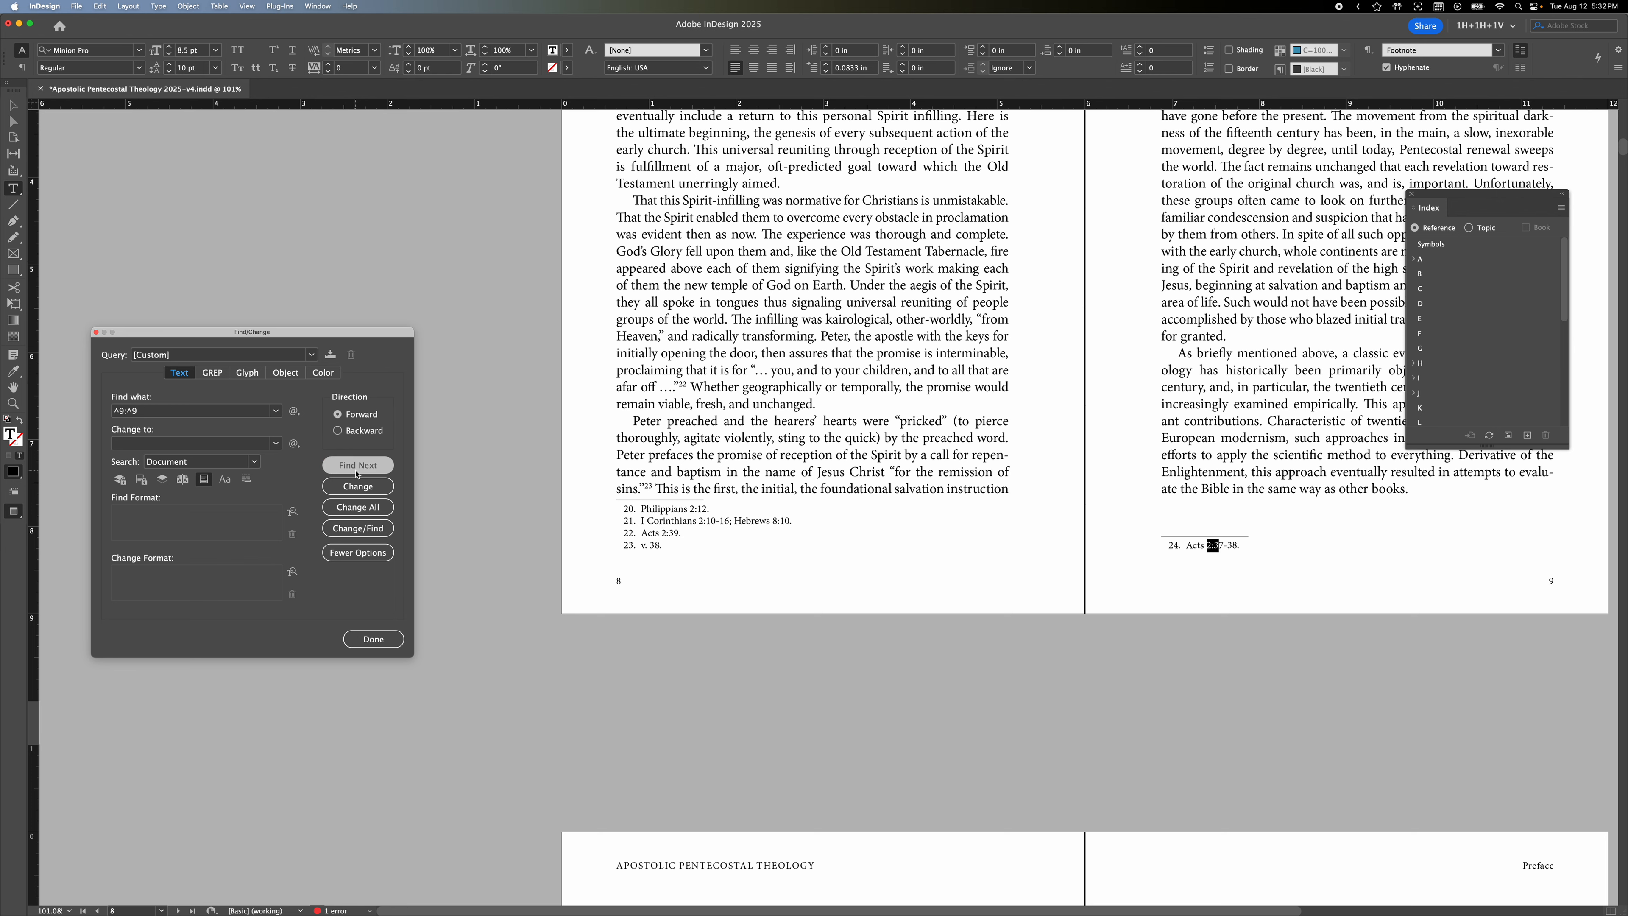
pyautogui.click(357, 473)
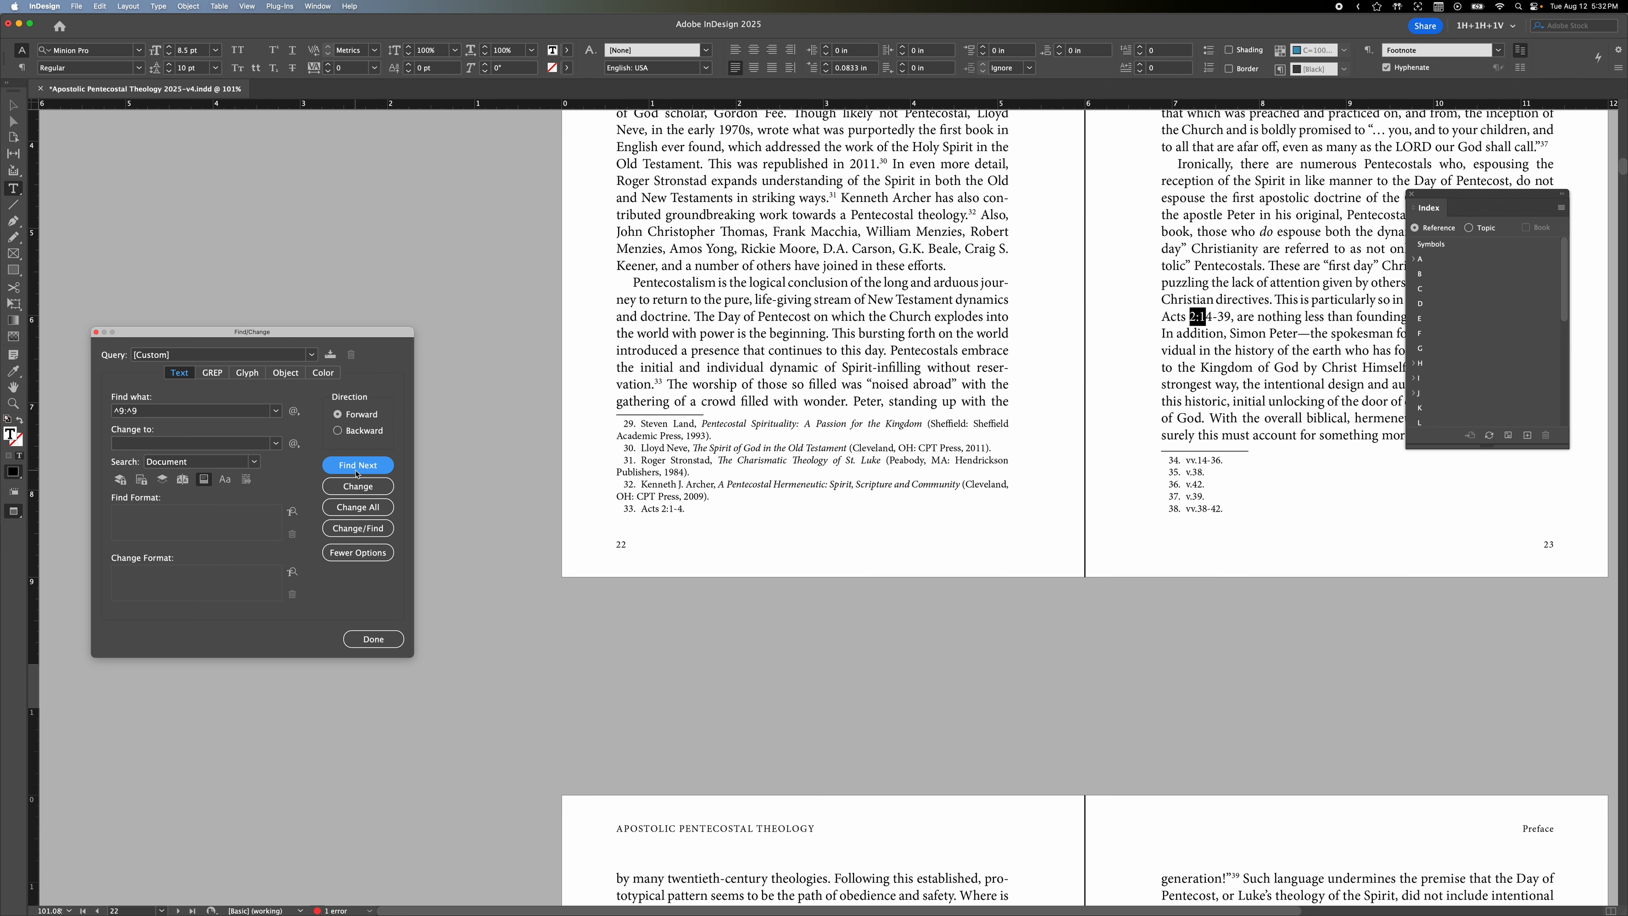
pyautogui.click(357, 473)
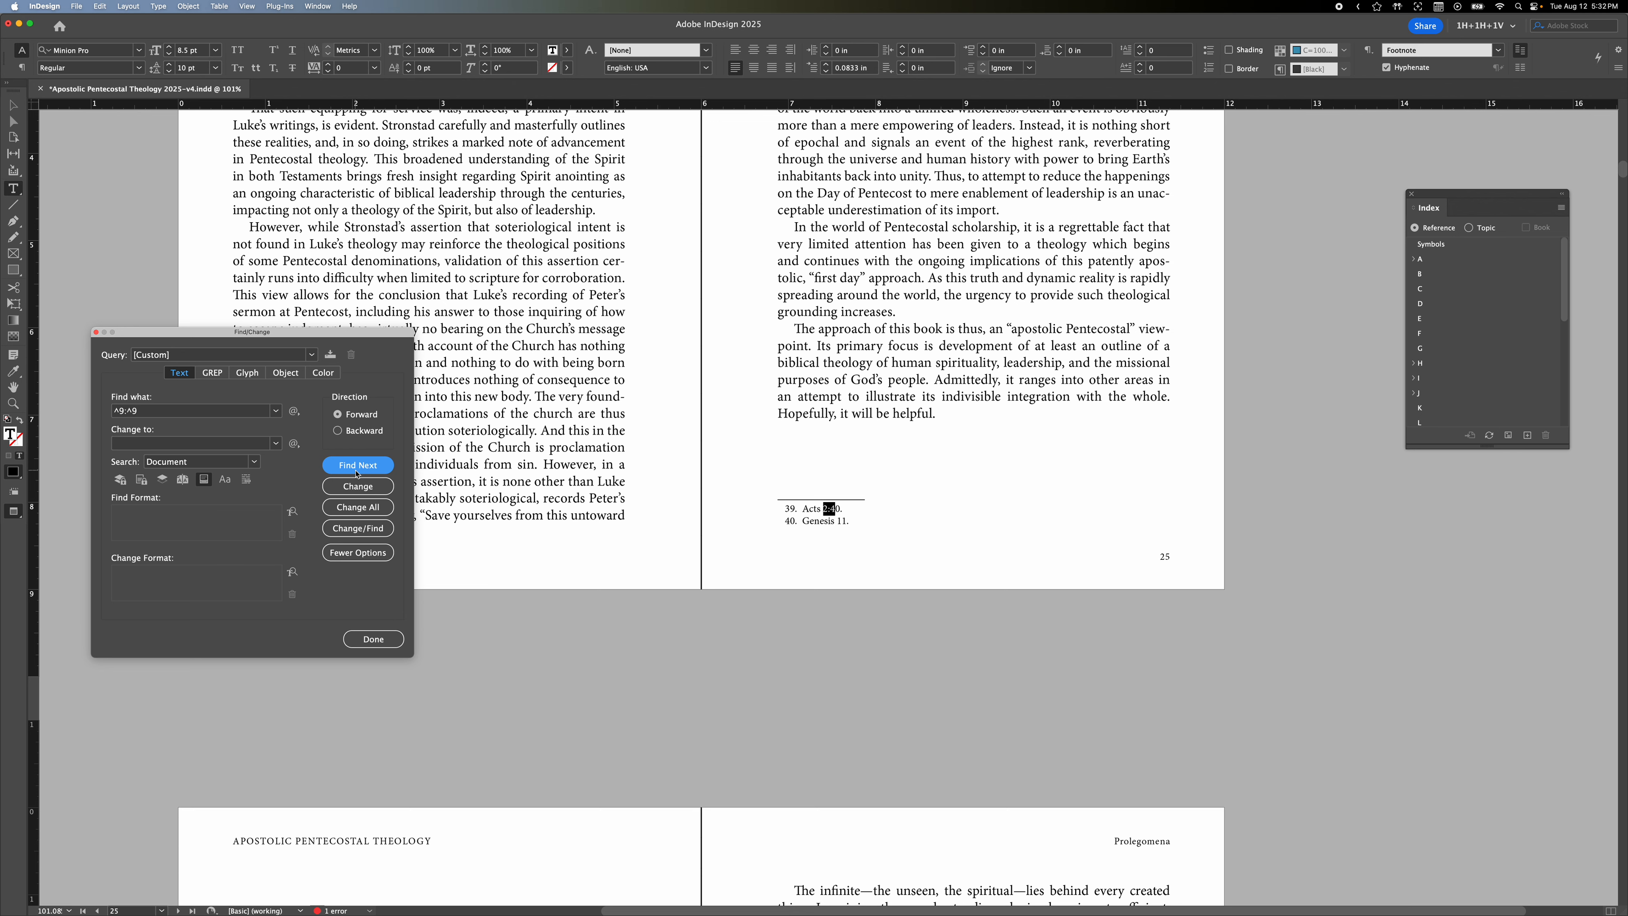
pyautogui.click(357, 473)
pyautogui.click(357, 473)
pyautogui.click(357, 473)
pyautogui.click(357, 473)
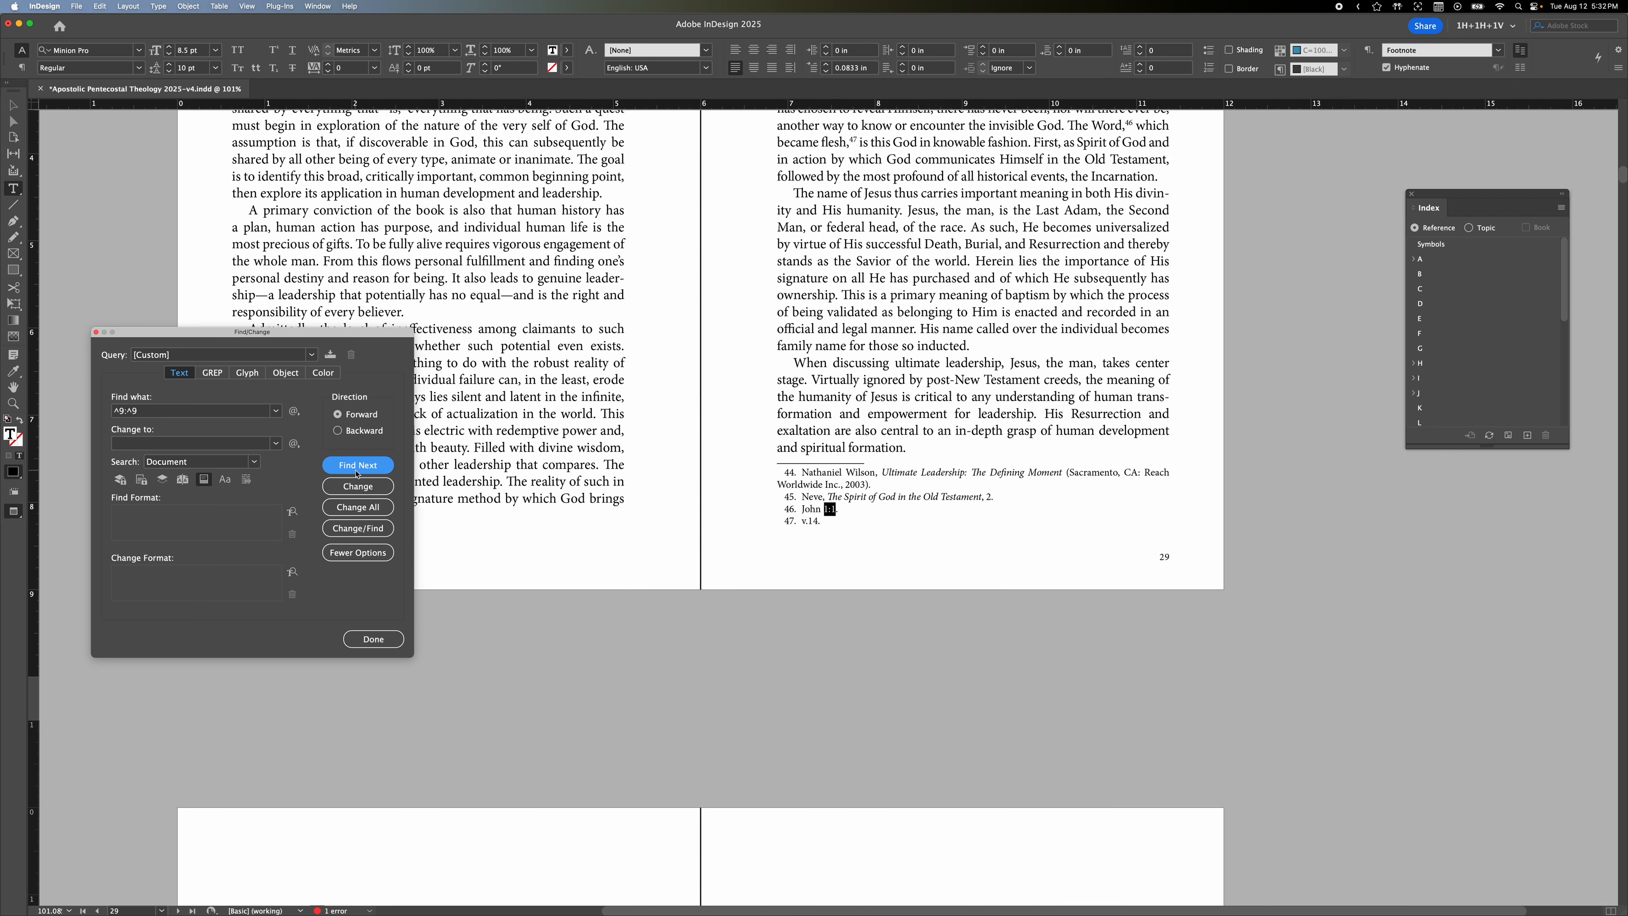
pyautogui.click(357, 473)
pyautogui.click(357, 473)
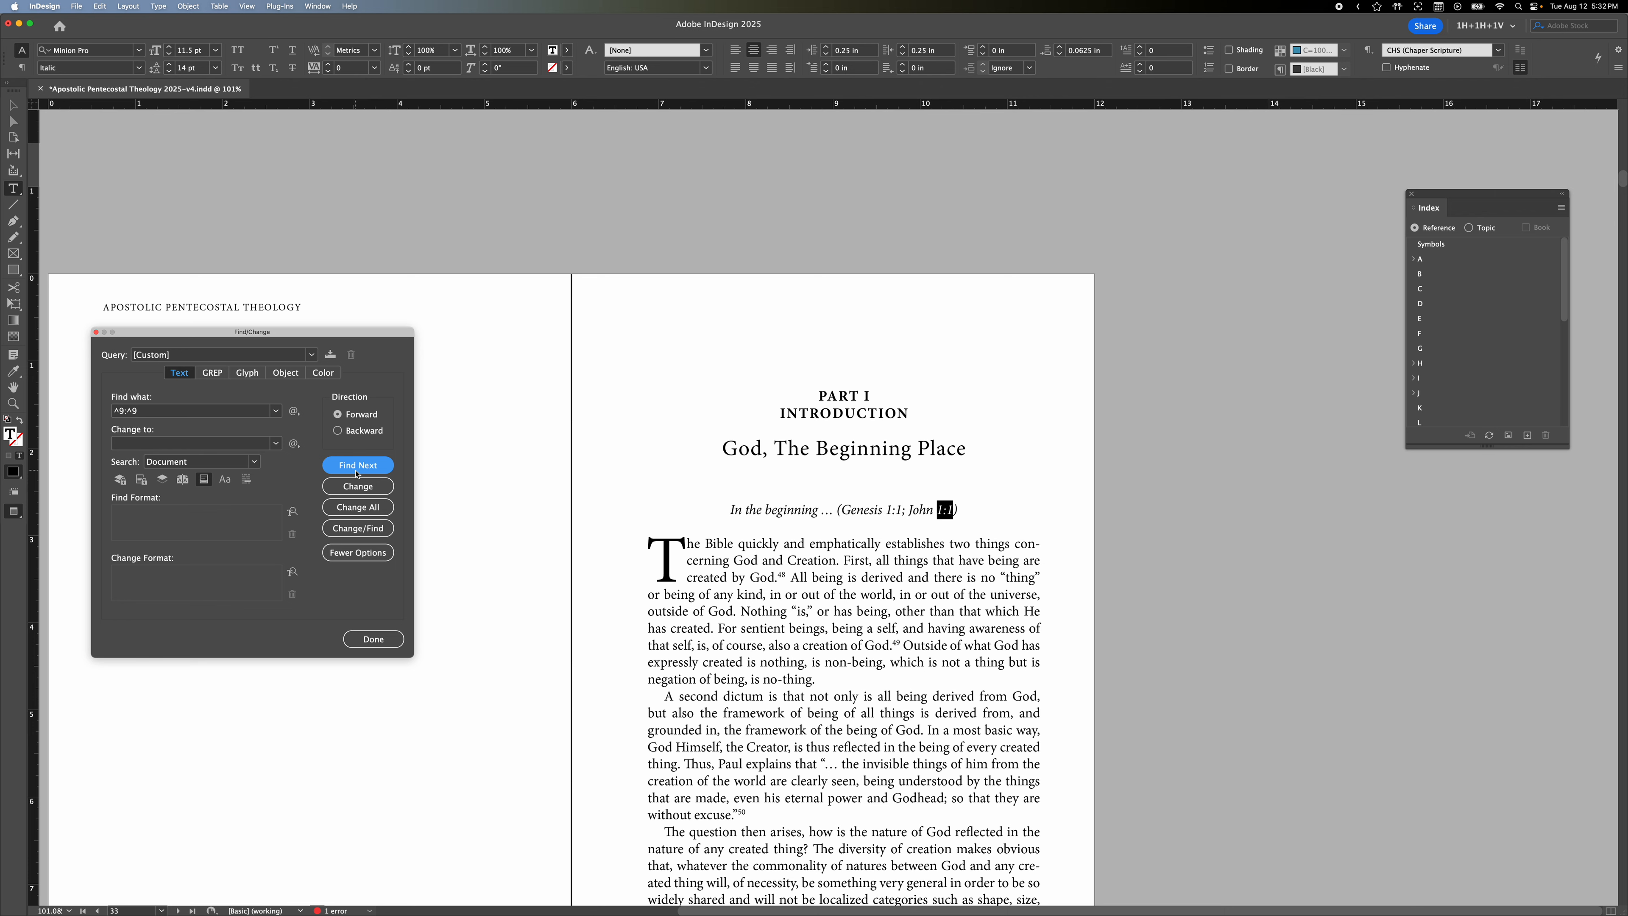
pyautogui.click(357, 473)
pyautogui.click(357, 473)
pyautogui.click(357, 473)
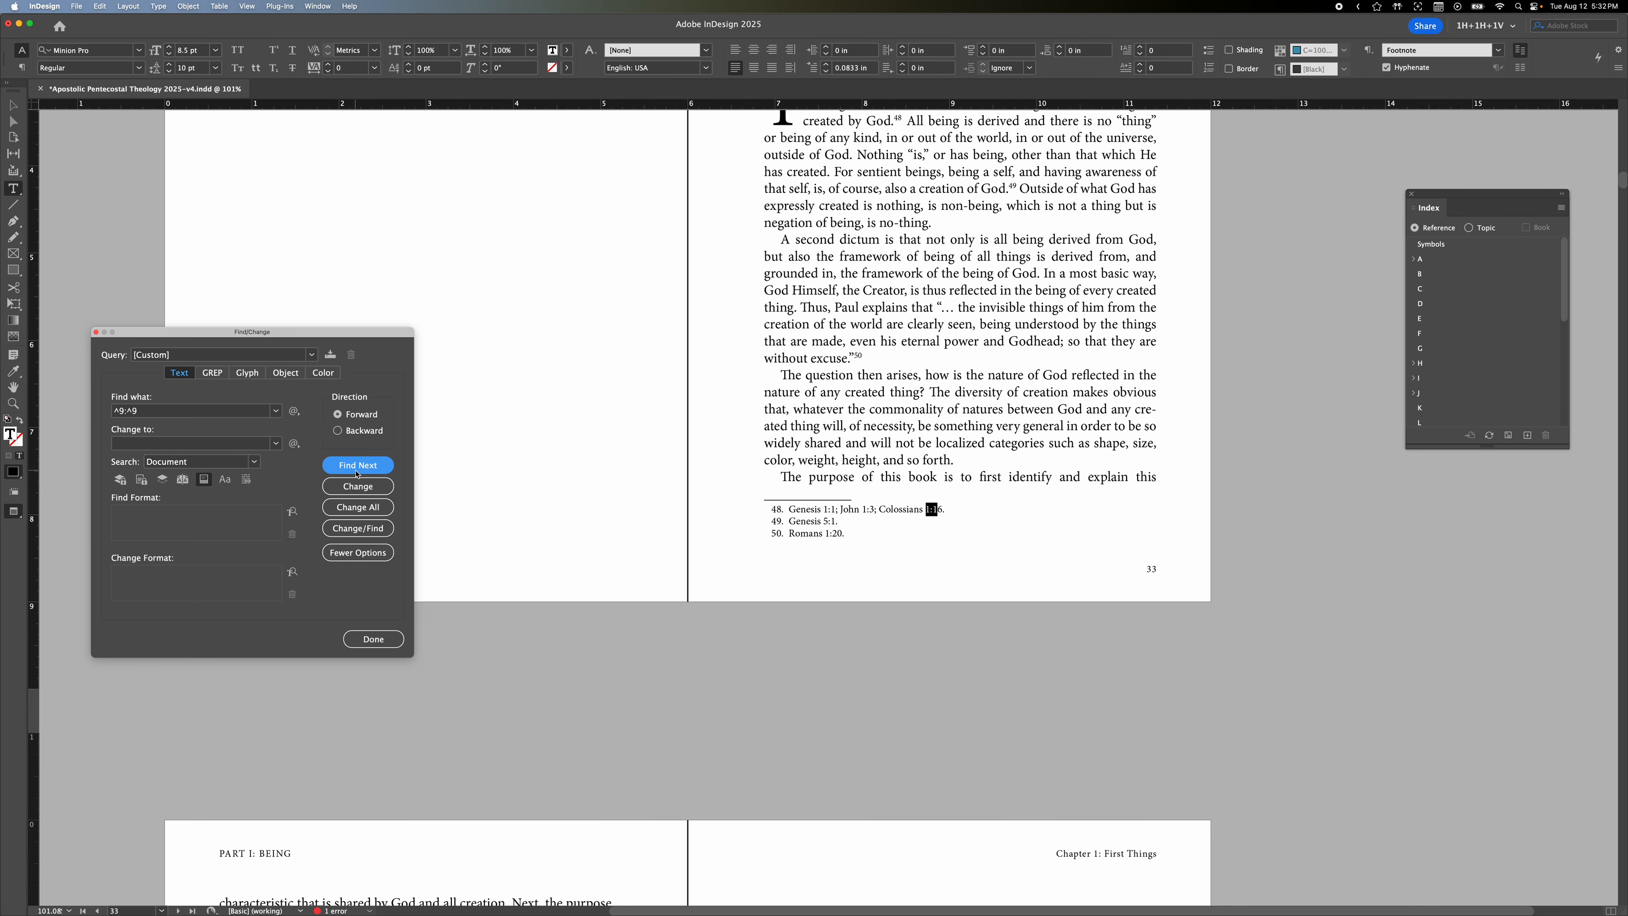
pyautogui.click(357, 473)
pyautogui.click(357, 473)
pyautogui.click(357, 473)
pyautogui.click(357, 473)
pyautogui.click(357, 473)
pyautogui.click(357, 472)
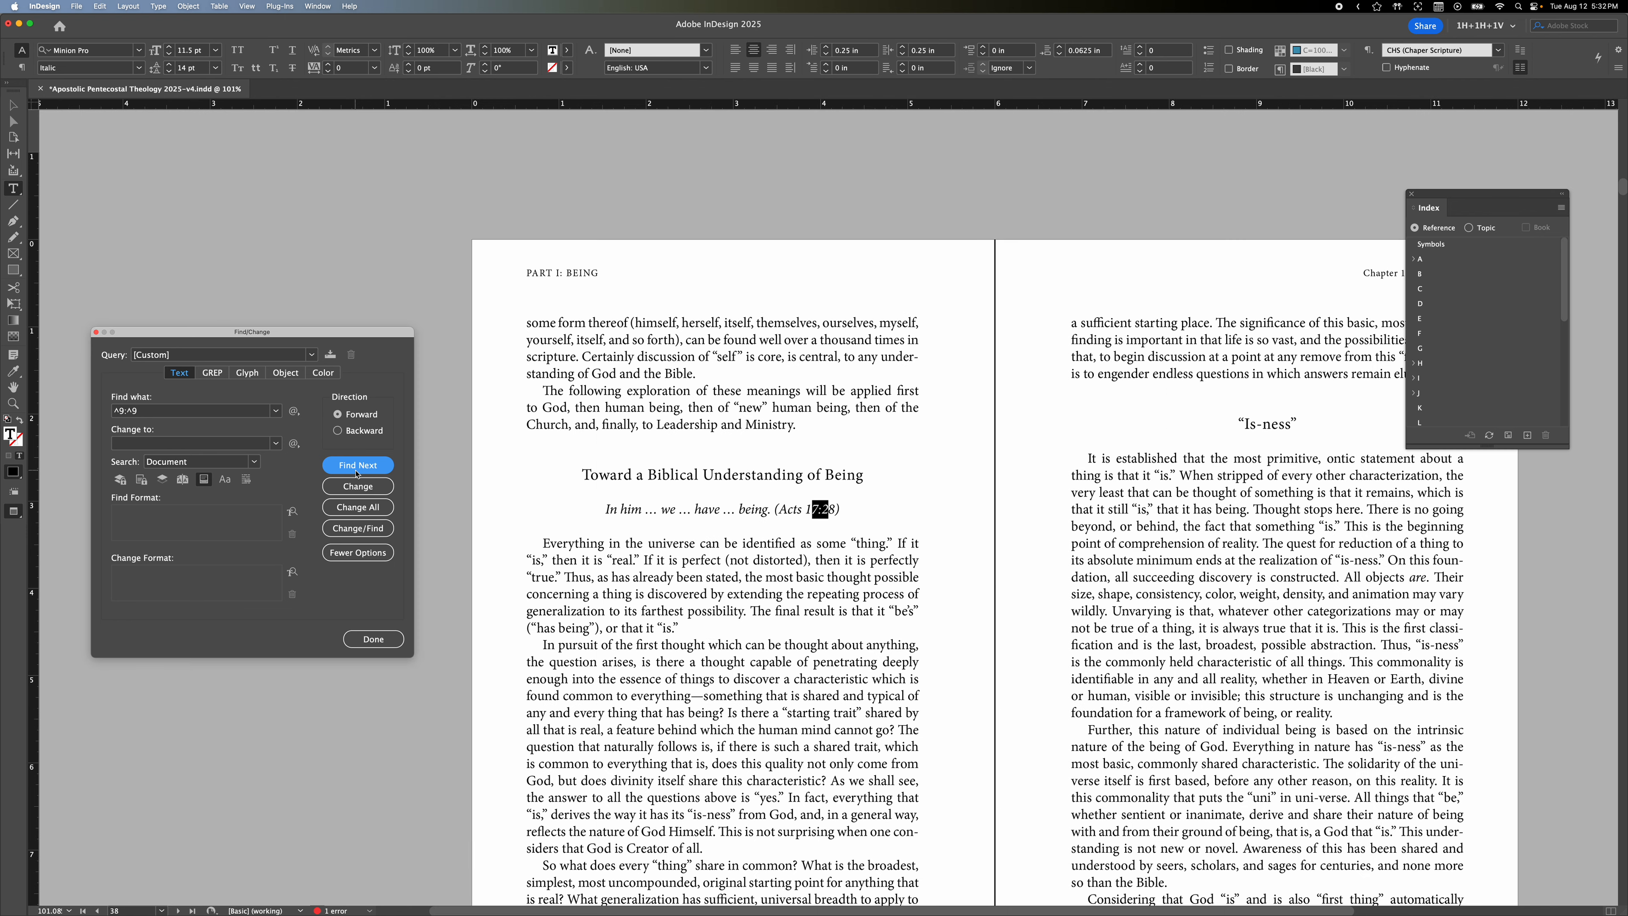
pyautogui.click(357, 473)
pyautogui.click(357, 473)
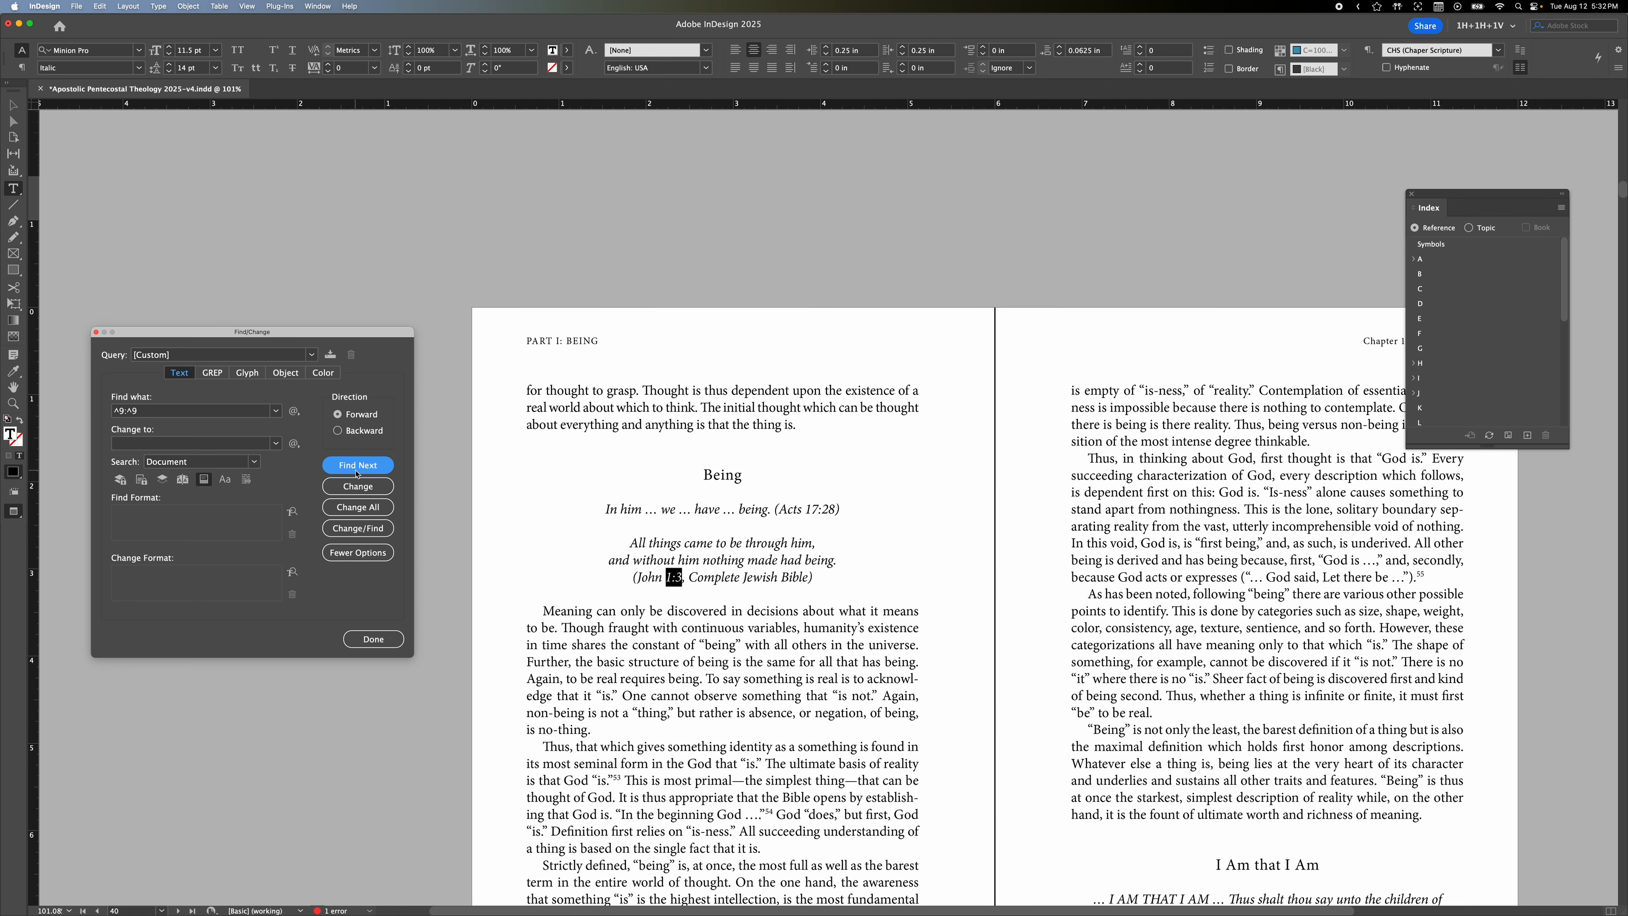
pyautogui.click(357, 473)
pyautogui.click(357, 473)
pyautogui.click(357, 473)
pyautogui.click(357, 473)
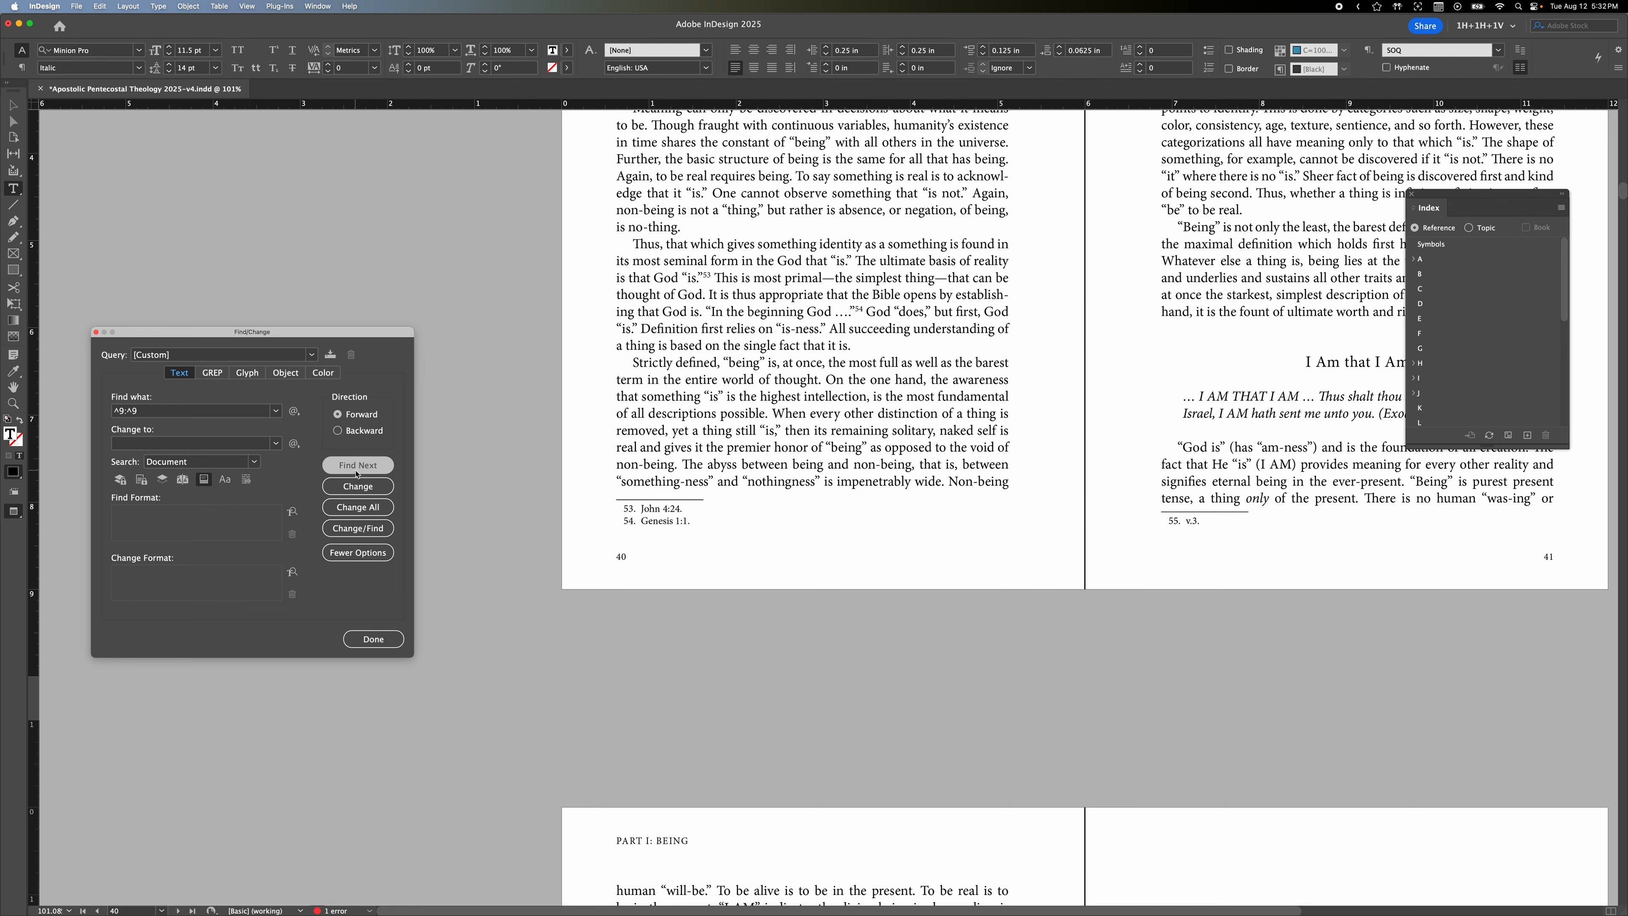
# - Continue through the "^9:^9" matches to the one on page 45 and move the Index panel clear of the surrounding text
pyautogui.click(357, 473)
pyautogui.click(357, 473)
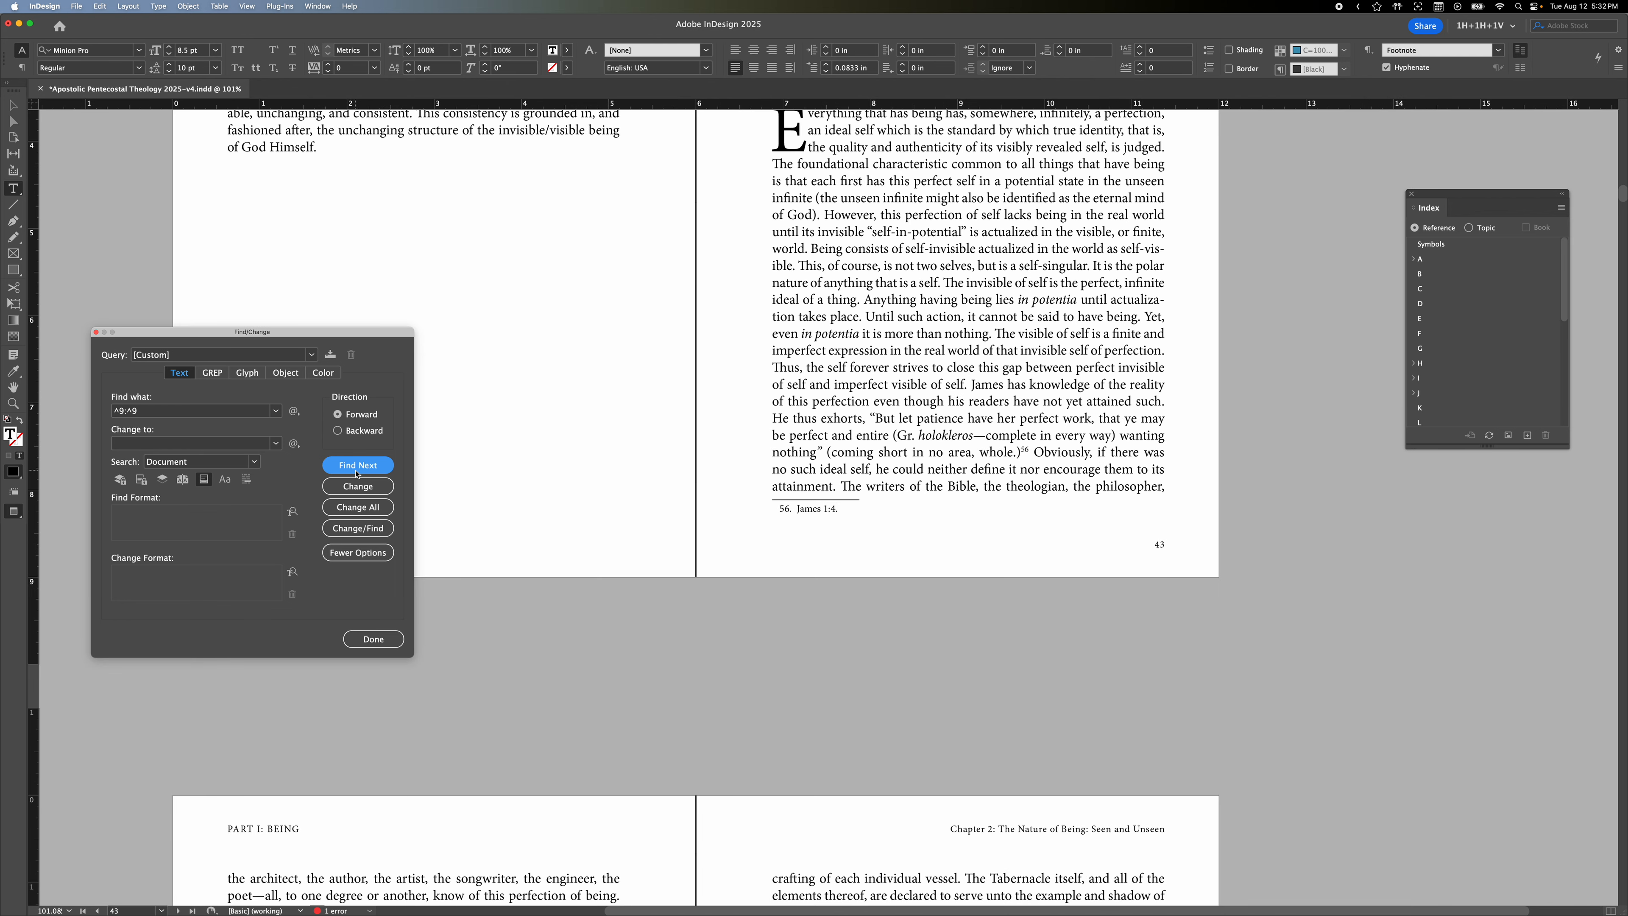
pyautogui.click(357, 473)
pyautogui.click(357, 473)
pyautogui.click(357, 473)
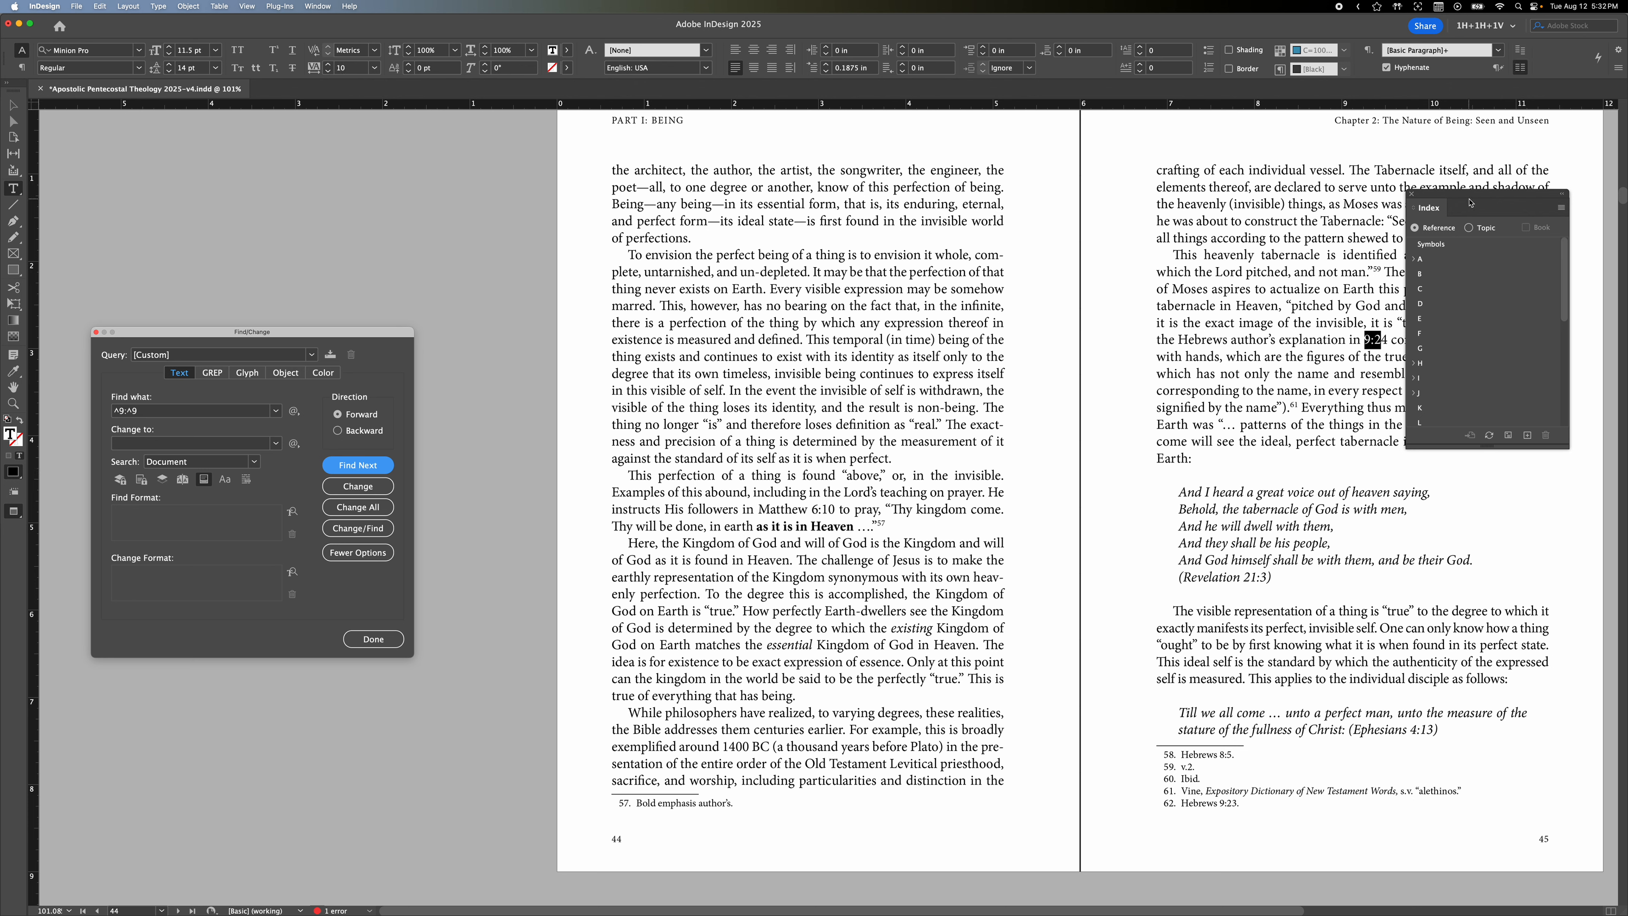
pyautogui.moveTo(1473, 198); pyautogui.dragTo(1492, 463)
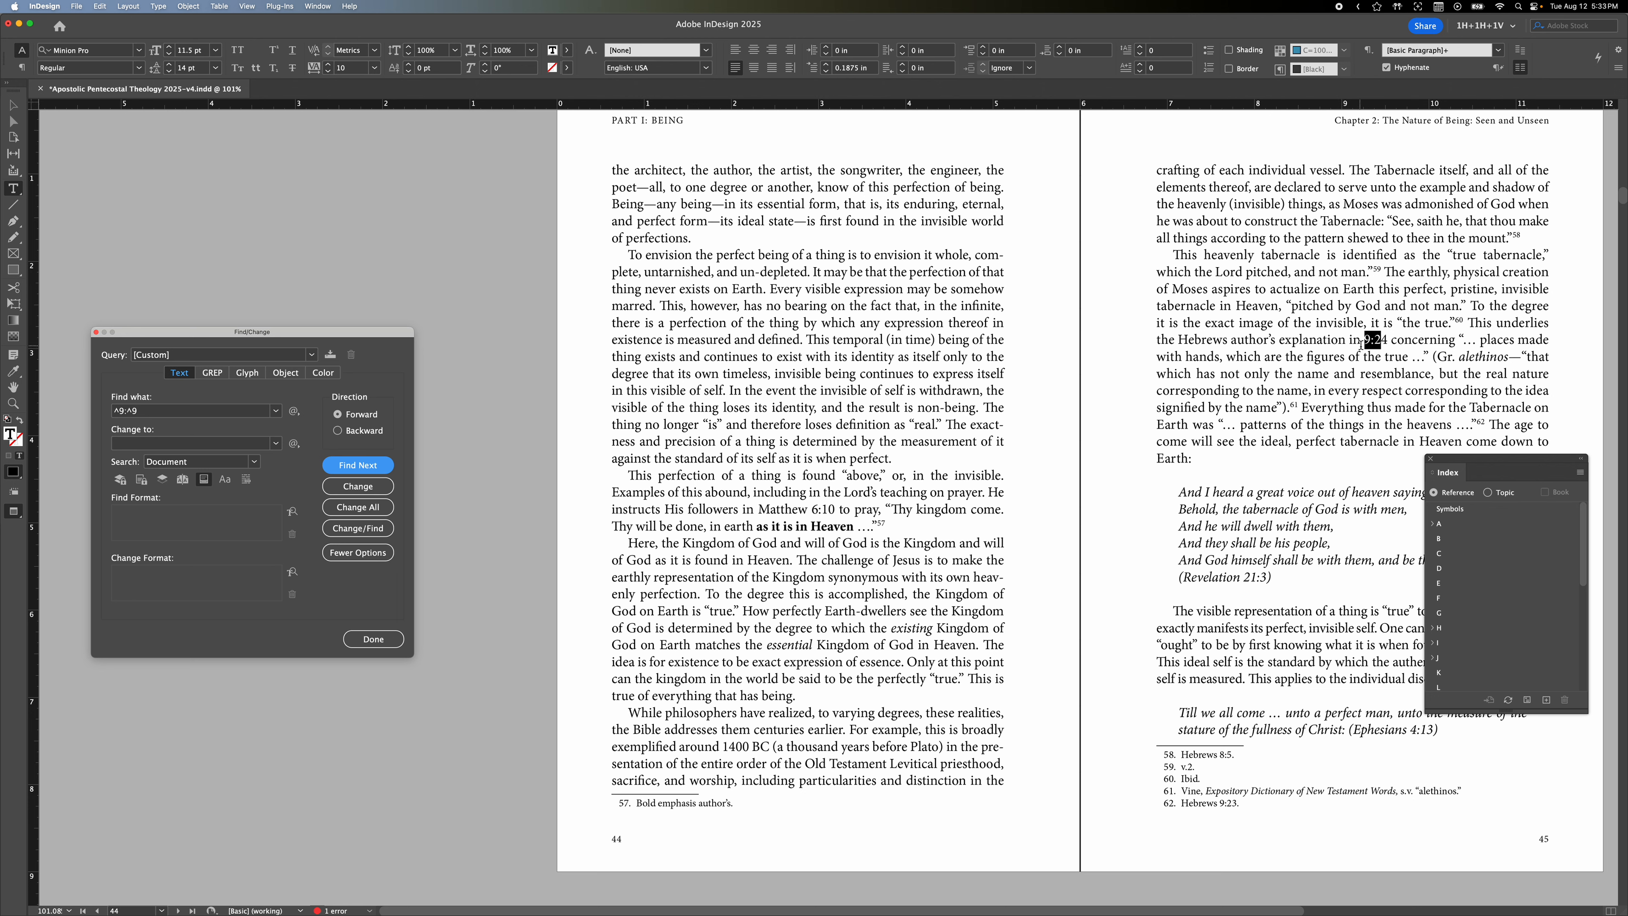
# - Select "9:24" on page 45 and add it to the index as "Hebrews 9:24" with a current-page reference
pyautogui.click(1388, 340)
pyautogui.moveTo(1388, 341); pyautogui.dragTo(1363, 340)
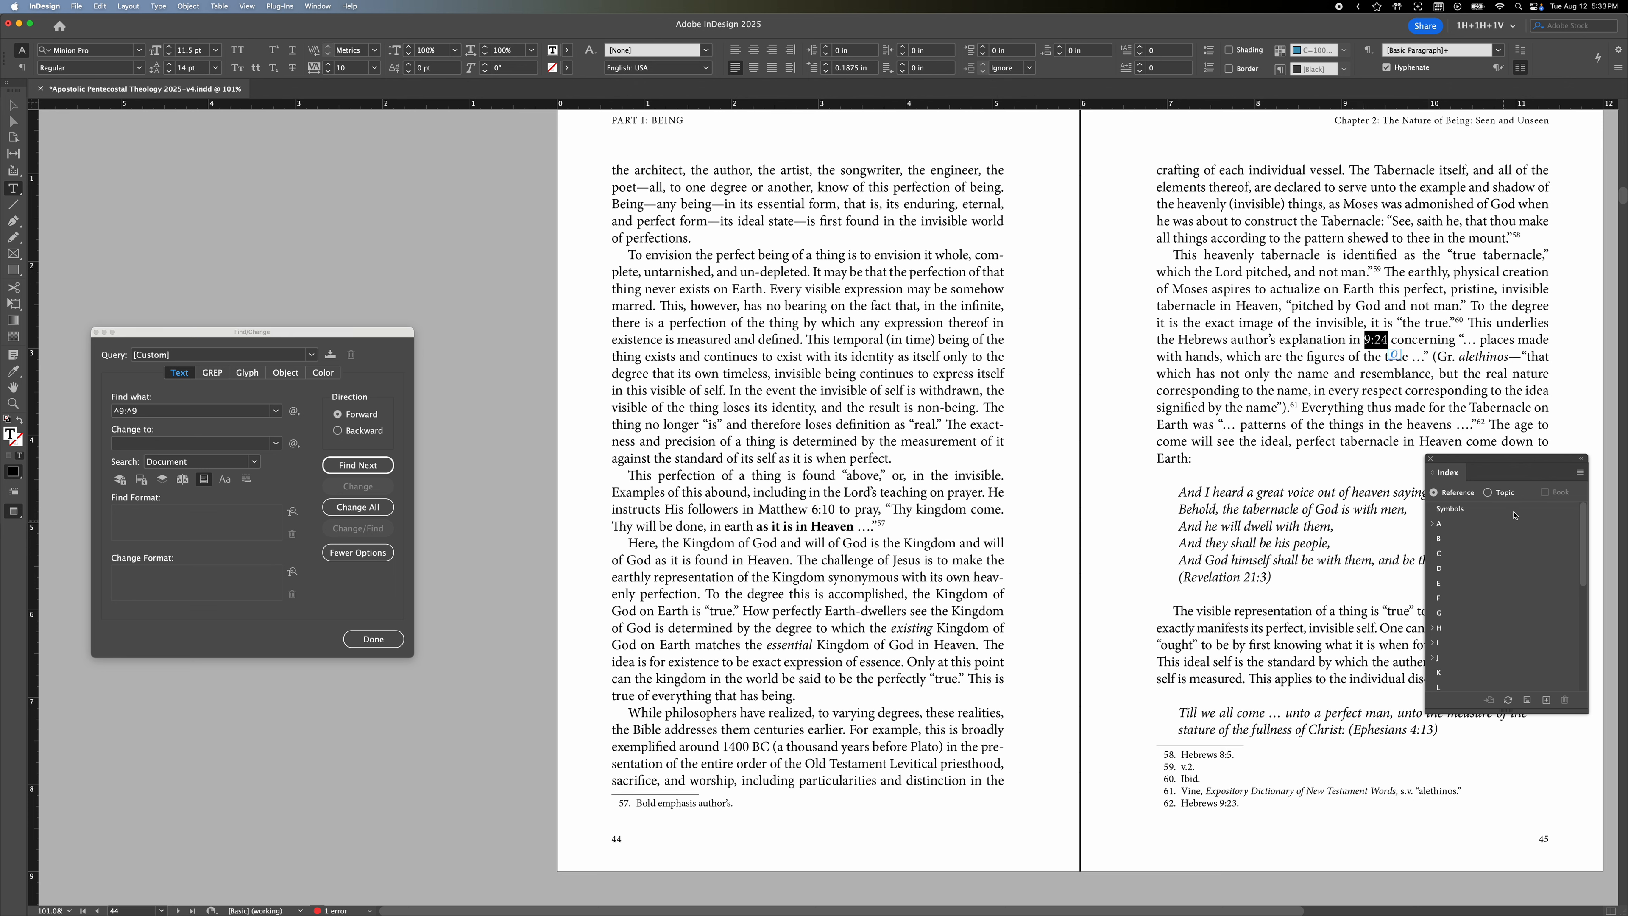
pyautogui.click(1547, 700)
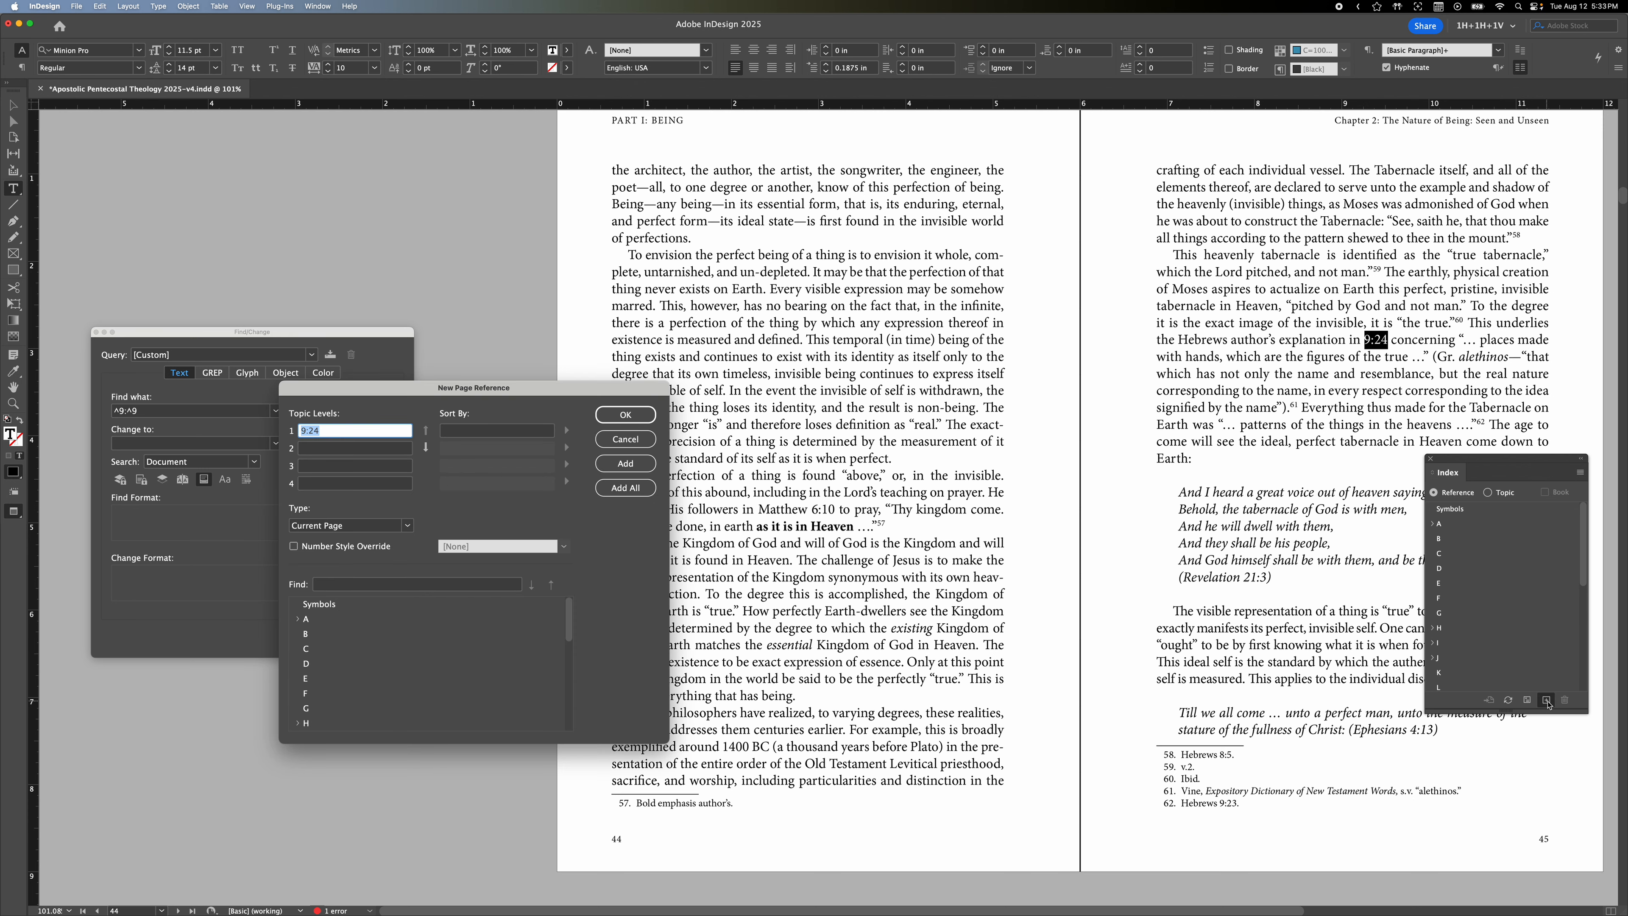
pyautogui.click(304, 430)
pyautogui.write('Hebrews')
pyautogui.click(614, 474)
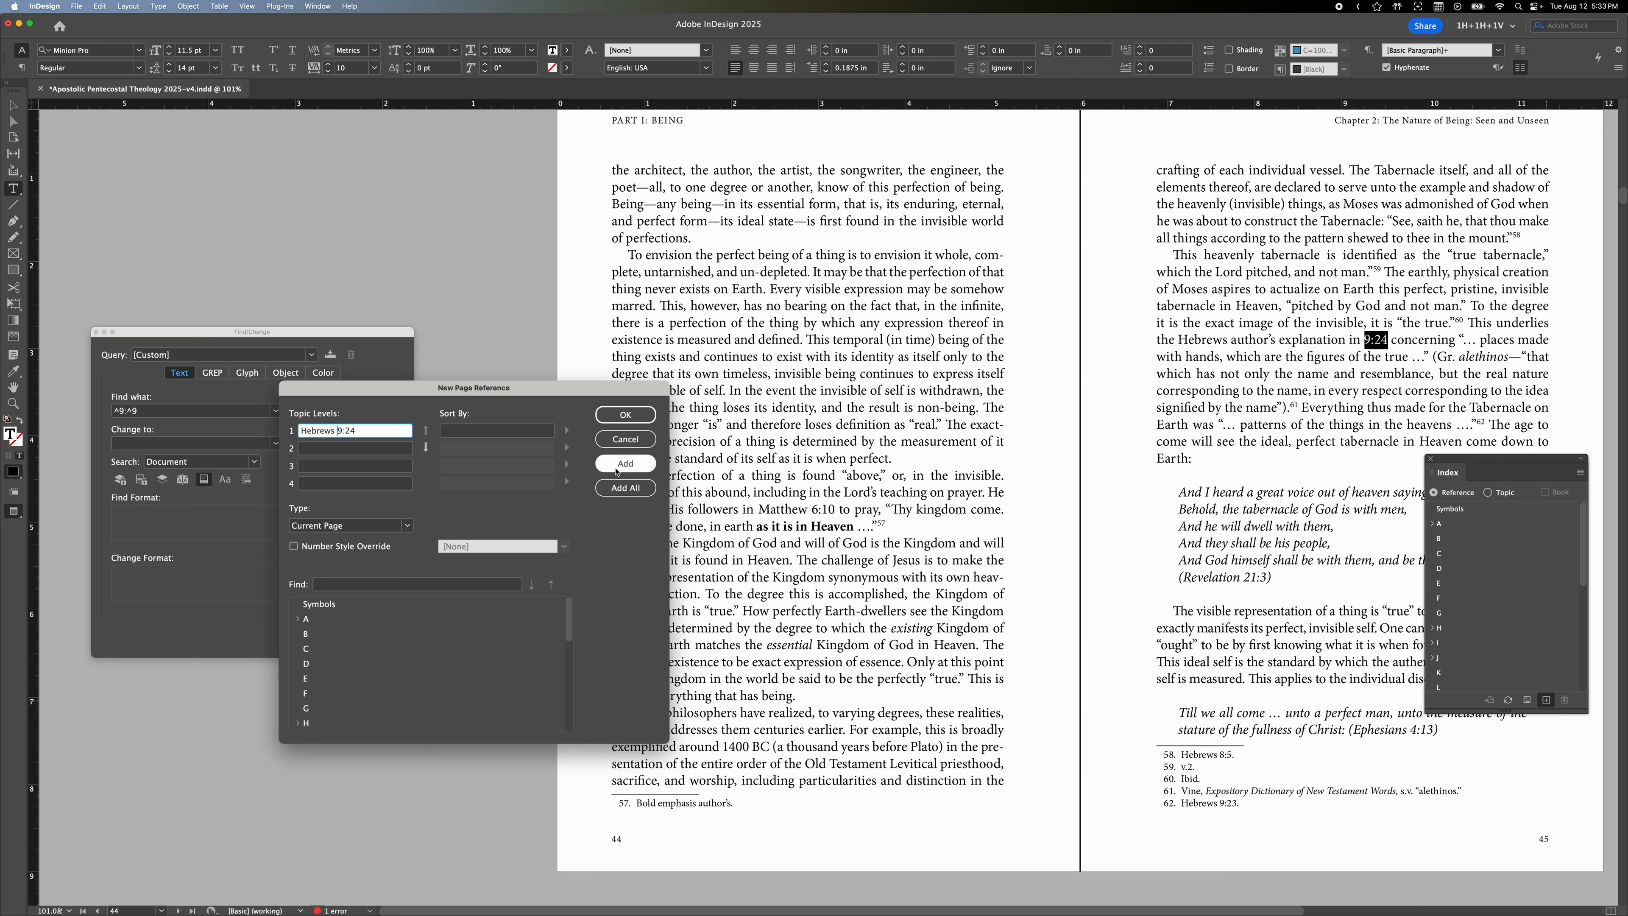
pyautogui.click(625, 416)
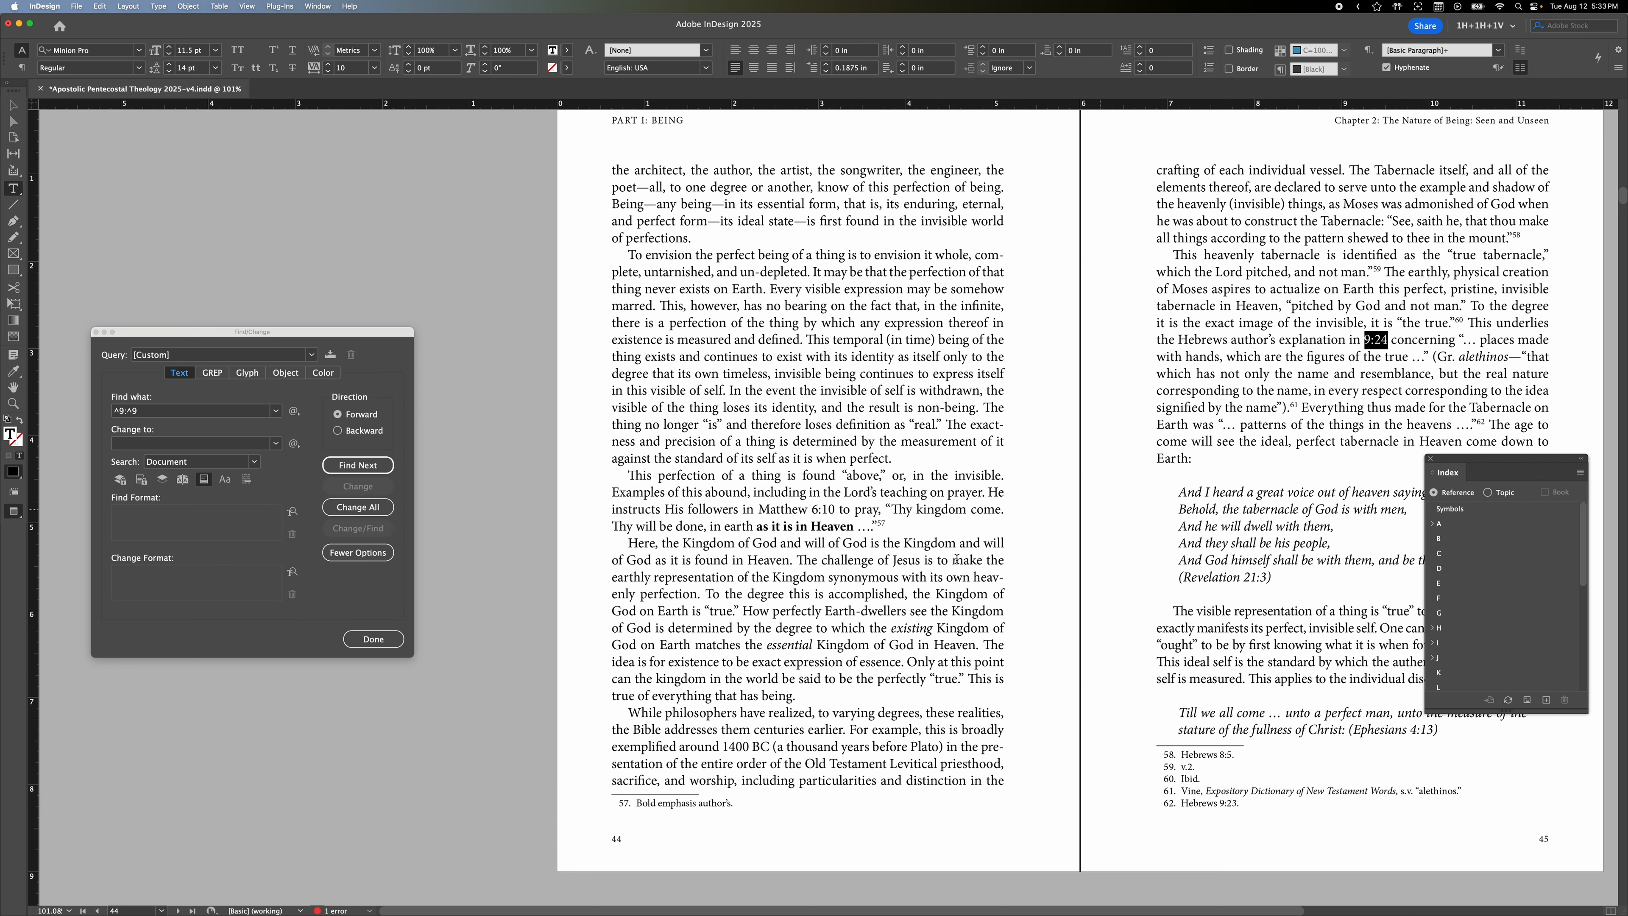
# - Switch to the TextEdit instructions and copy the verse-only search pattern "v.^9"
pyautogui.press('super+Tab')
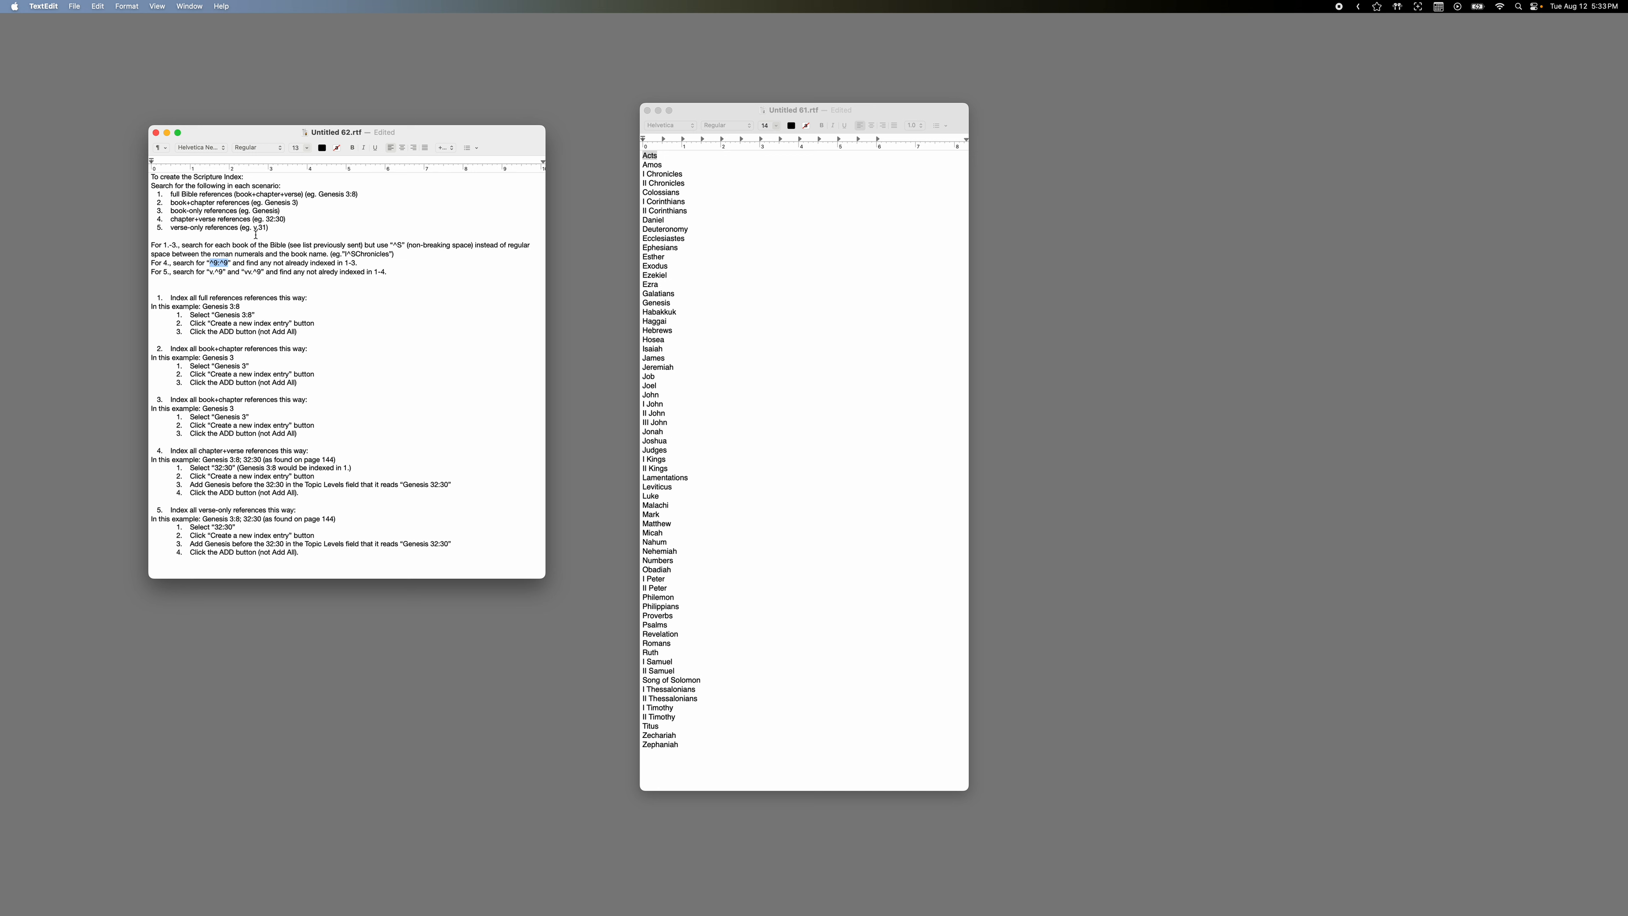
pyautogui.click(226, 270)
pyautogui.moveTo(210, 273); pyautogui.dragTo(223, 274)
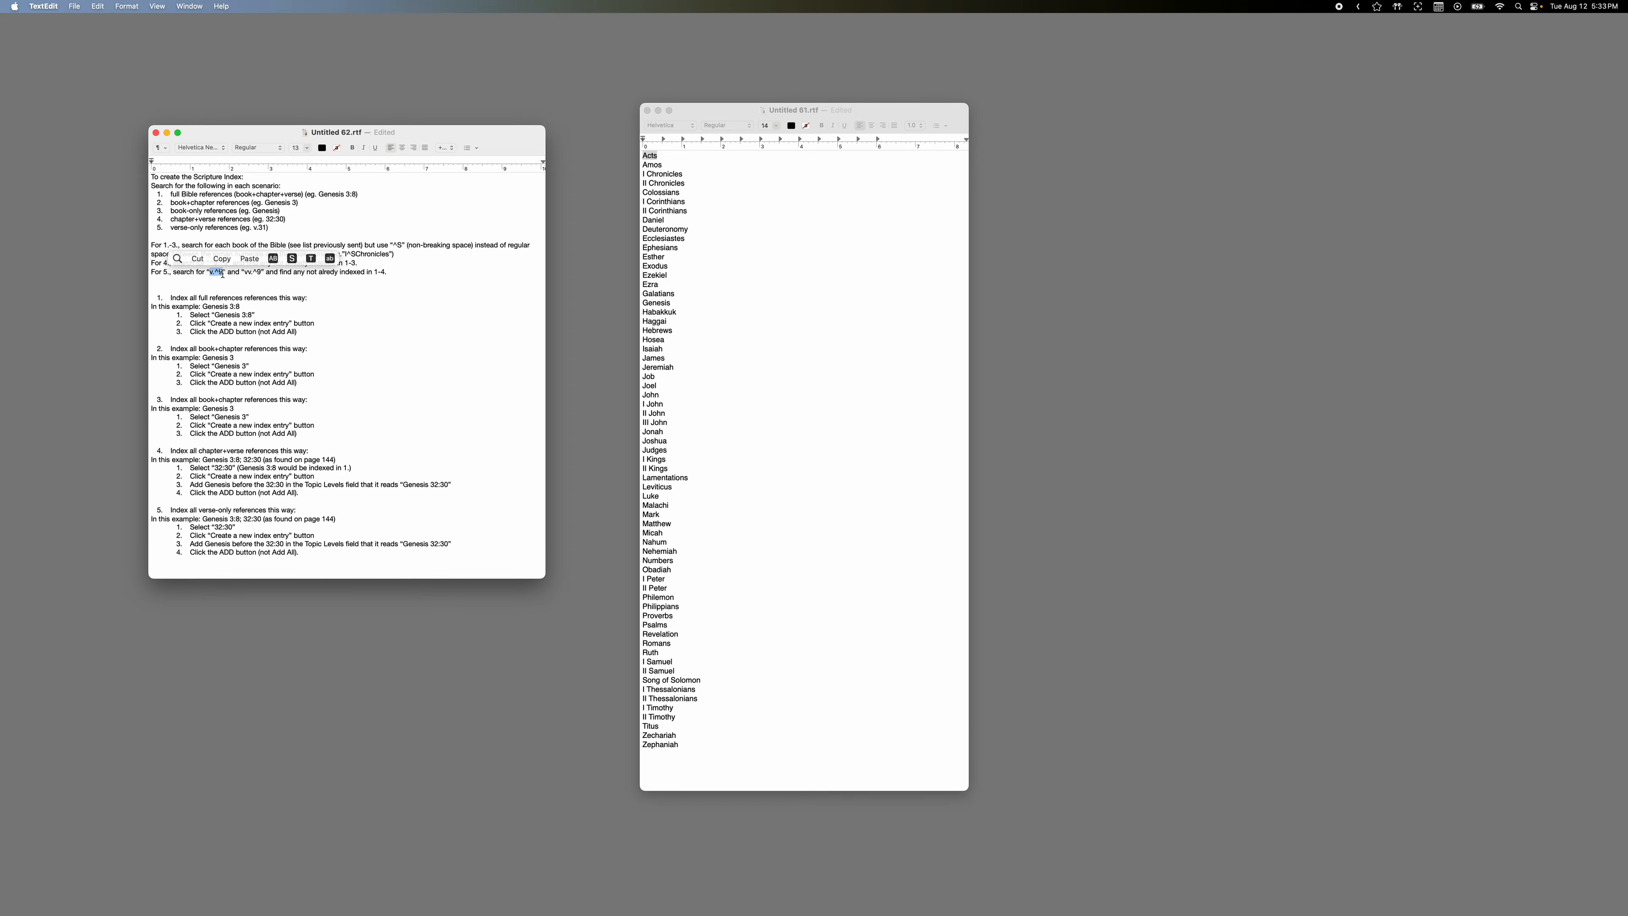
pyautogui.press('super+c')
# - Return to InDesign, replace the search text with "v.^9" and find the first verse-only match in the document
pyautogui.moveTo(497, 421)
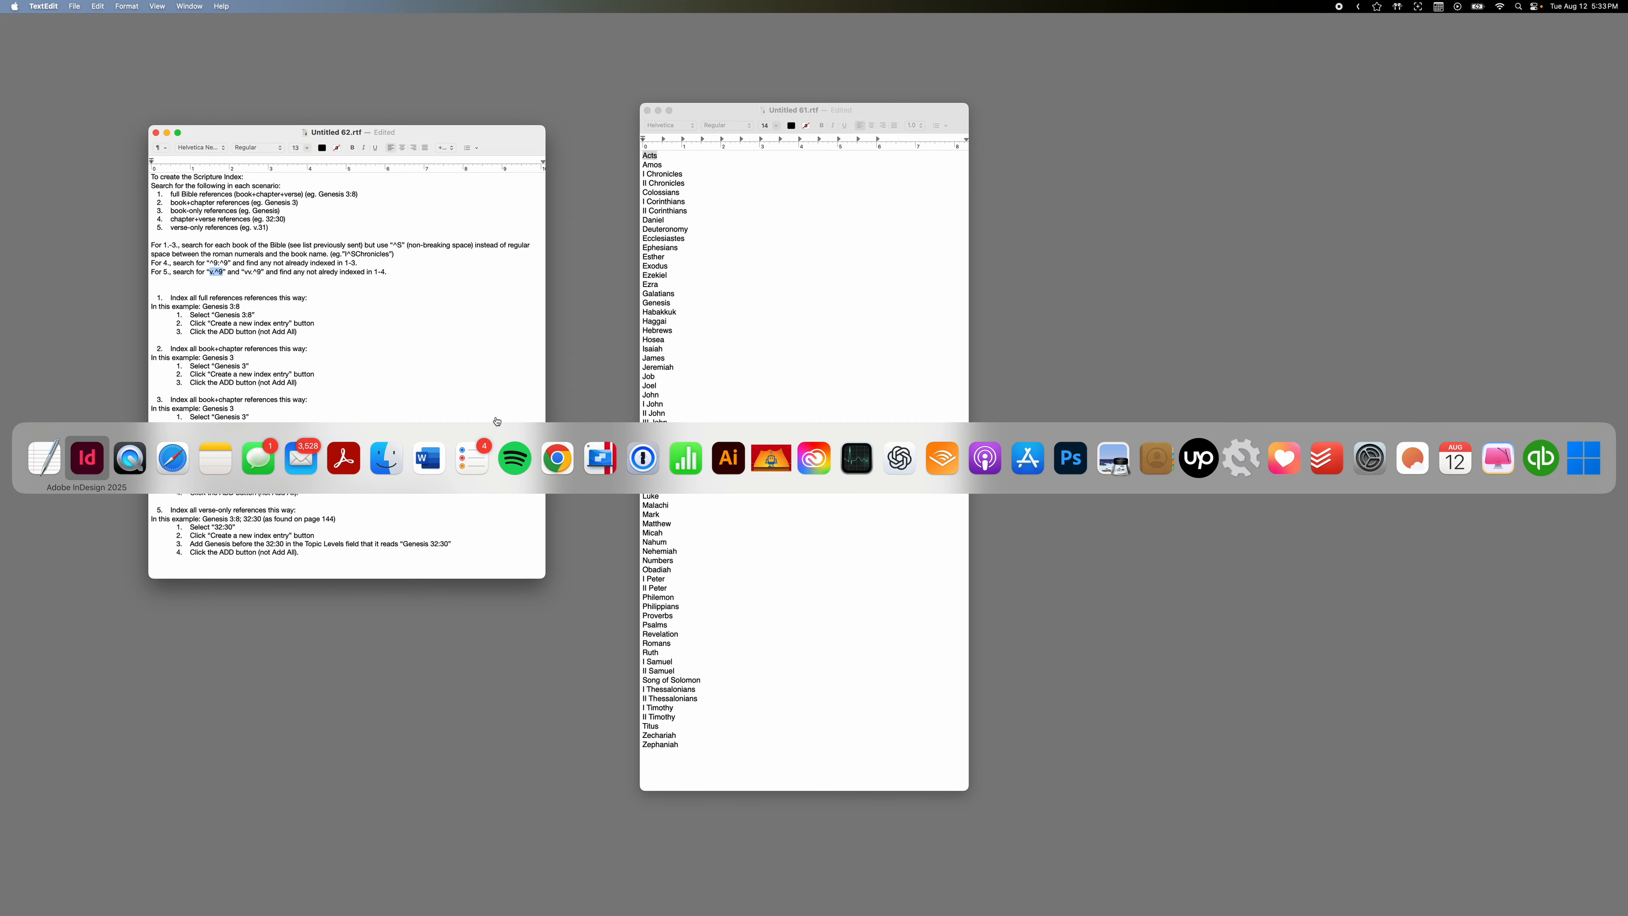
pyautogui.click(87, 457)
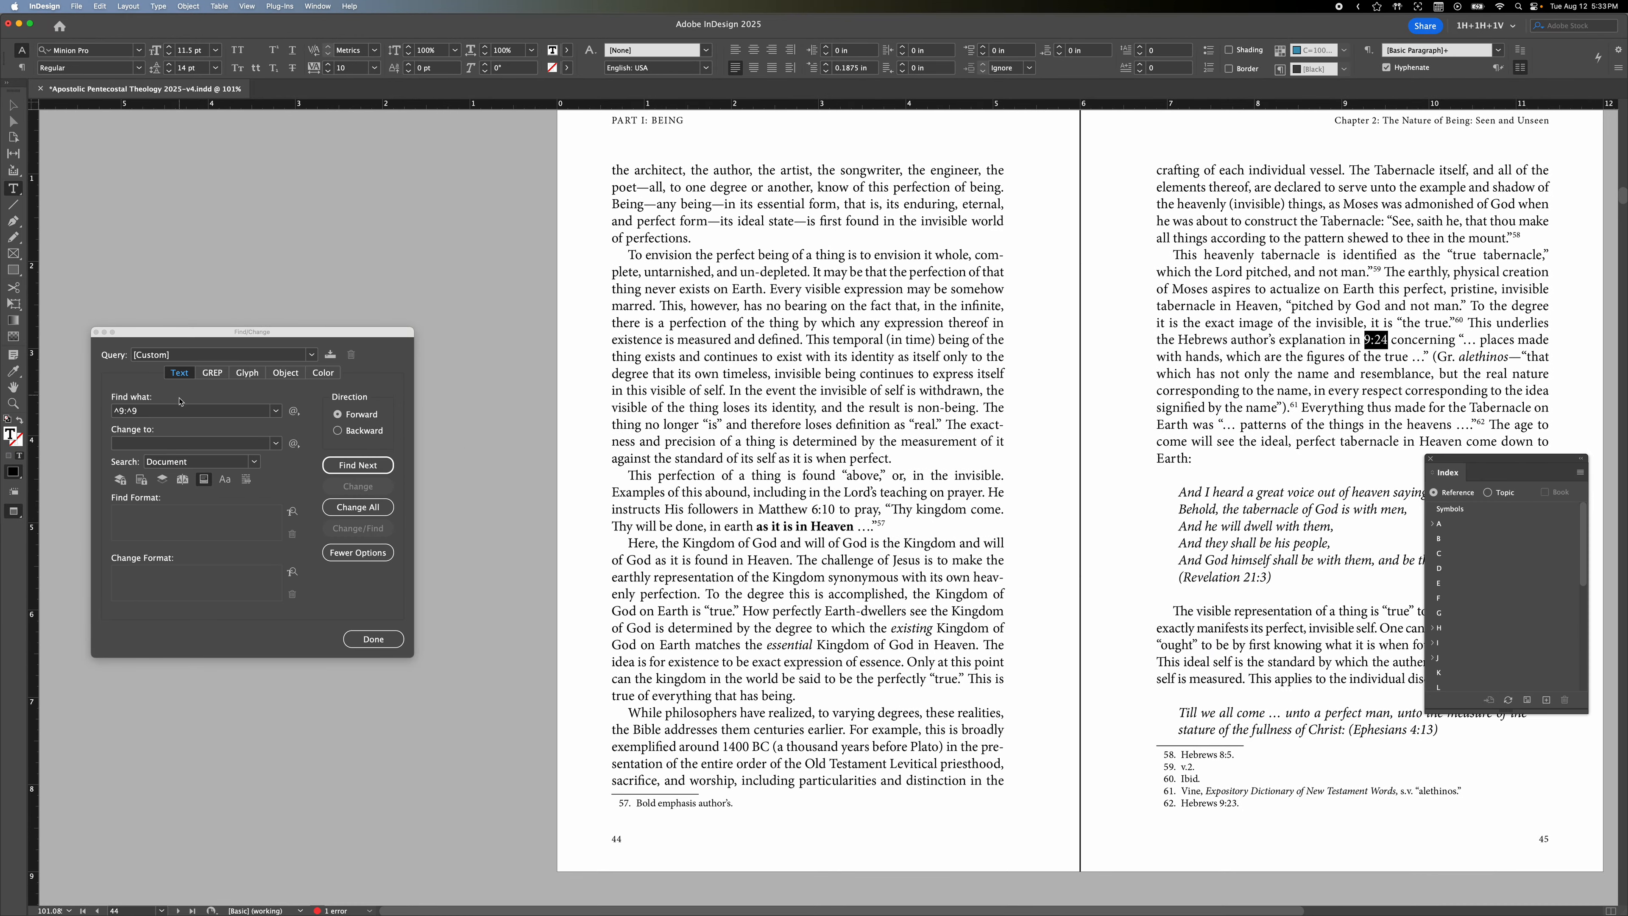
pyautogui.click(179, 413)
pyautogui.press('super+v')
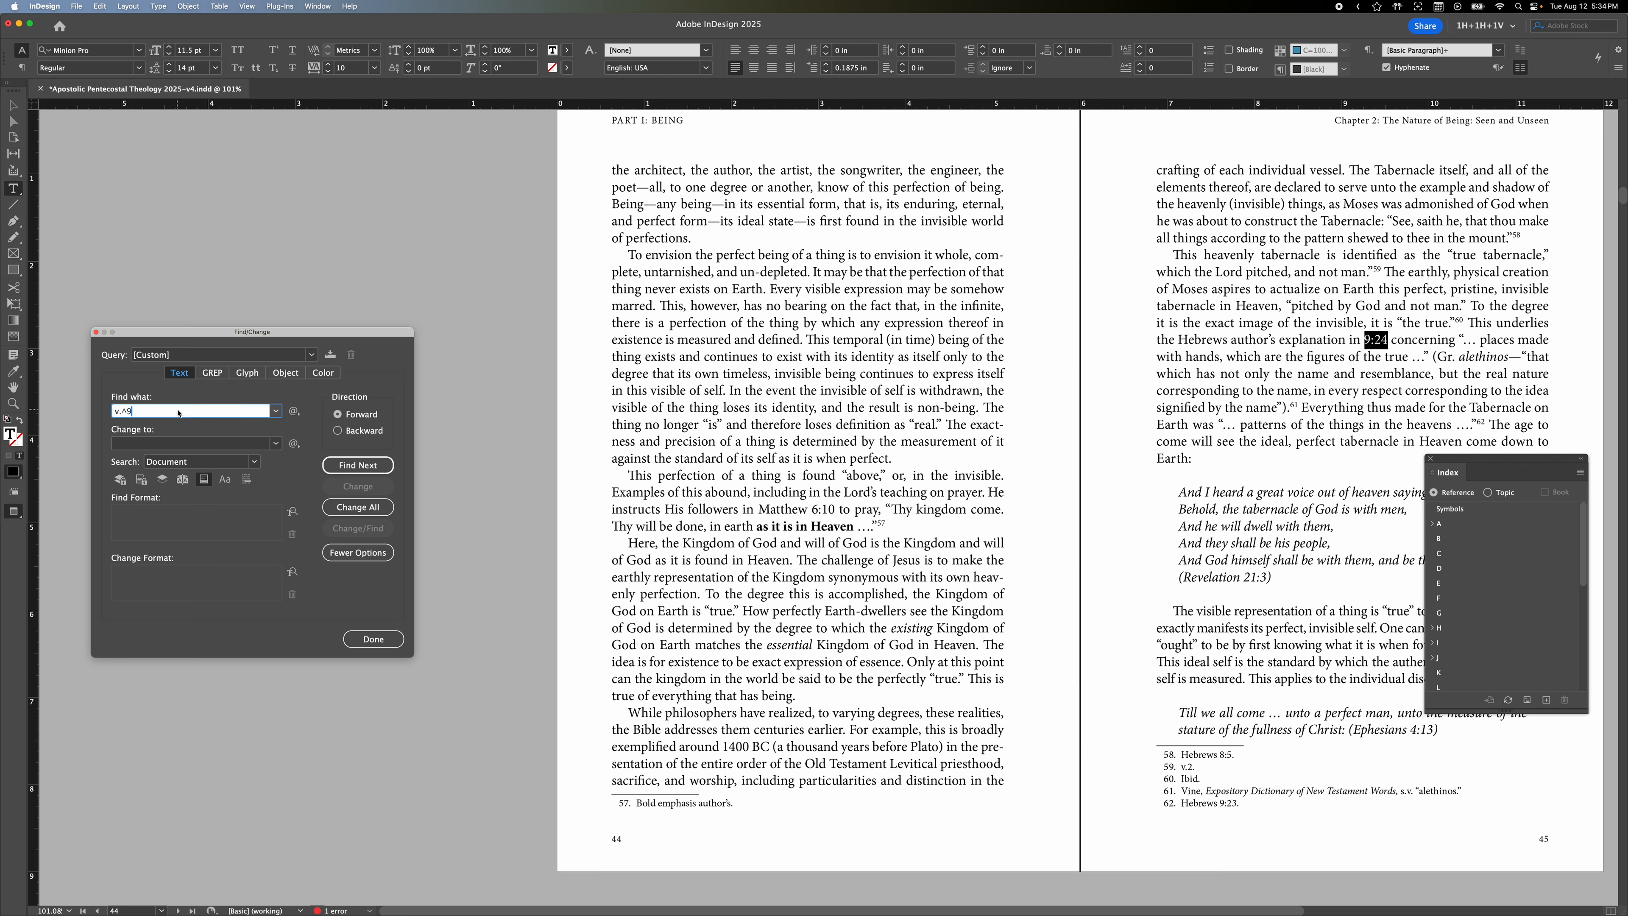
pyautogui.click(359, 465)
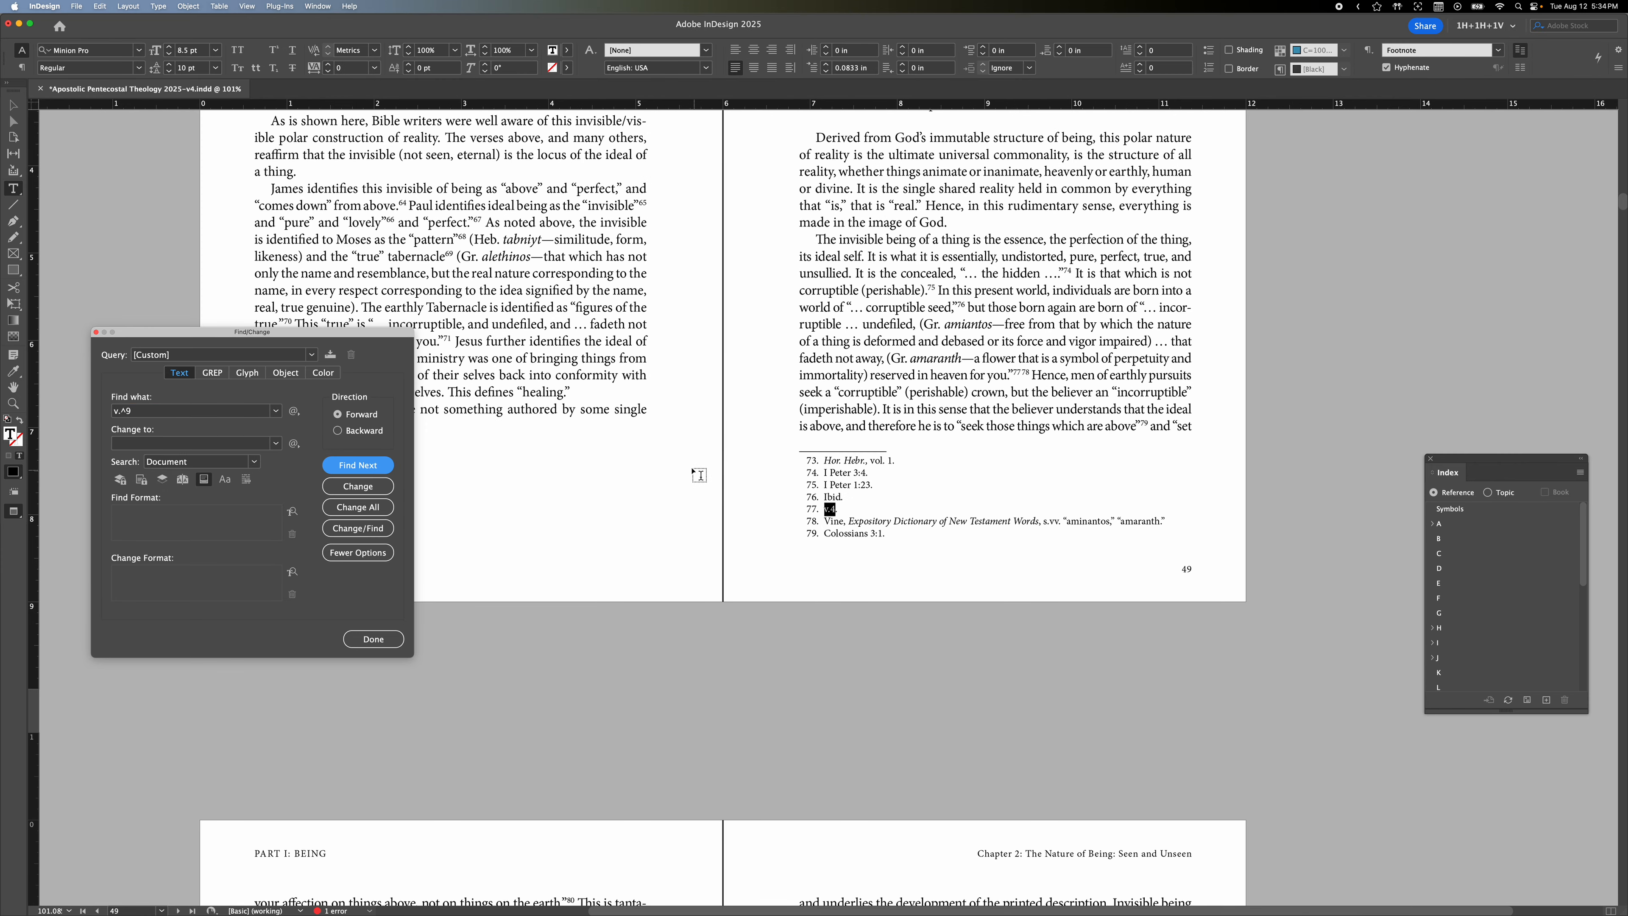
# - Select "v.4" in footnote 77 on page 49 and add it to the index under "I Peter 1" with a current-page reference
pyautogui.click(850, 496)
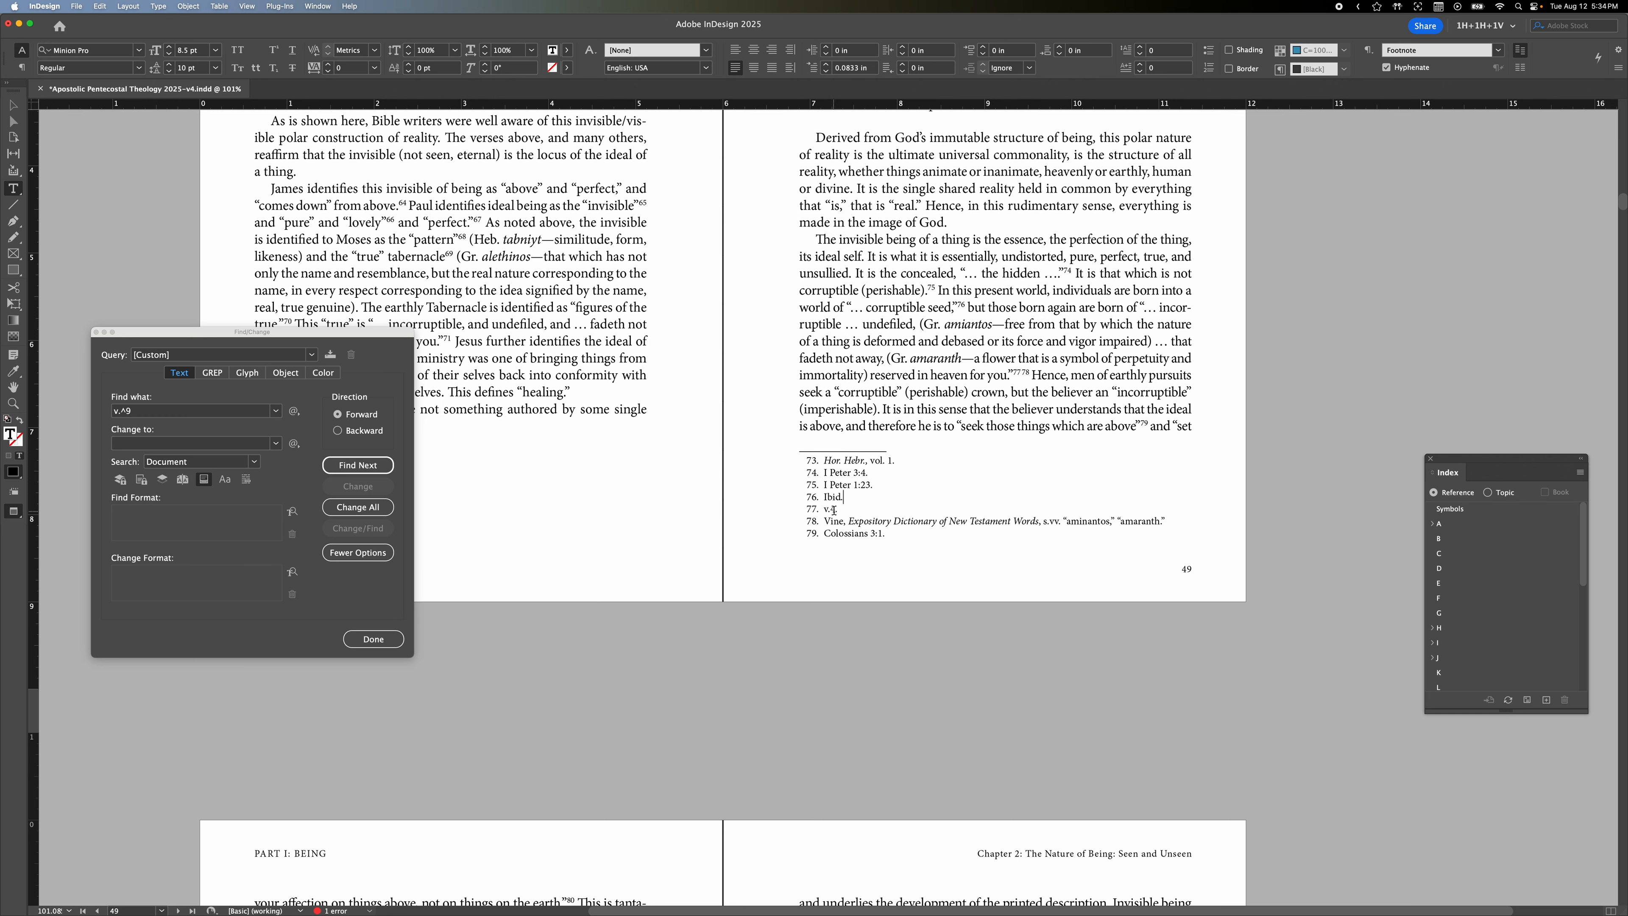
pyautogui.click(842, 508)
pyautogui.click(821, 509)
pyautogui.moveTo(835, 509); pyautogui.dragTo(824, 509)
pyautogui.click(1547, 701)
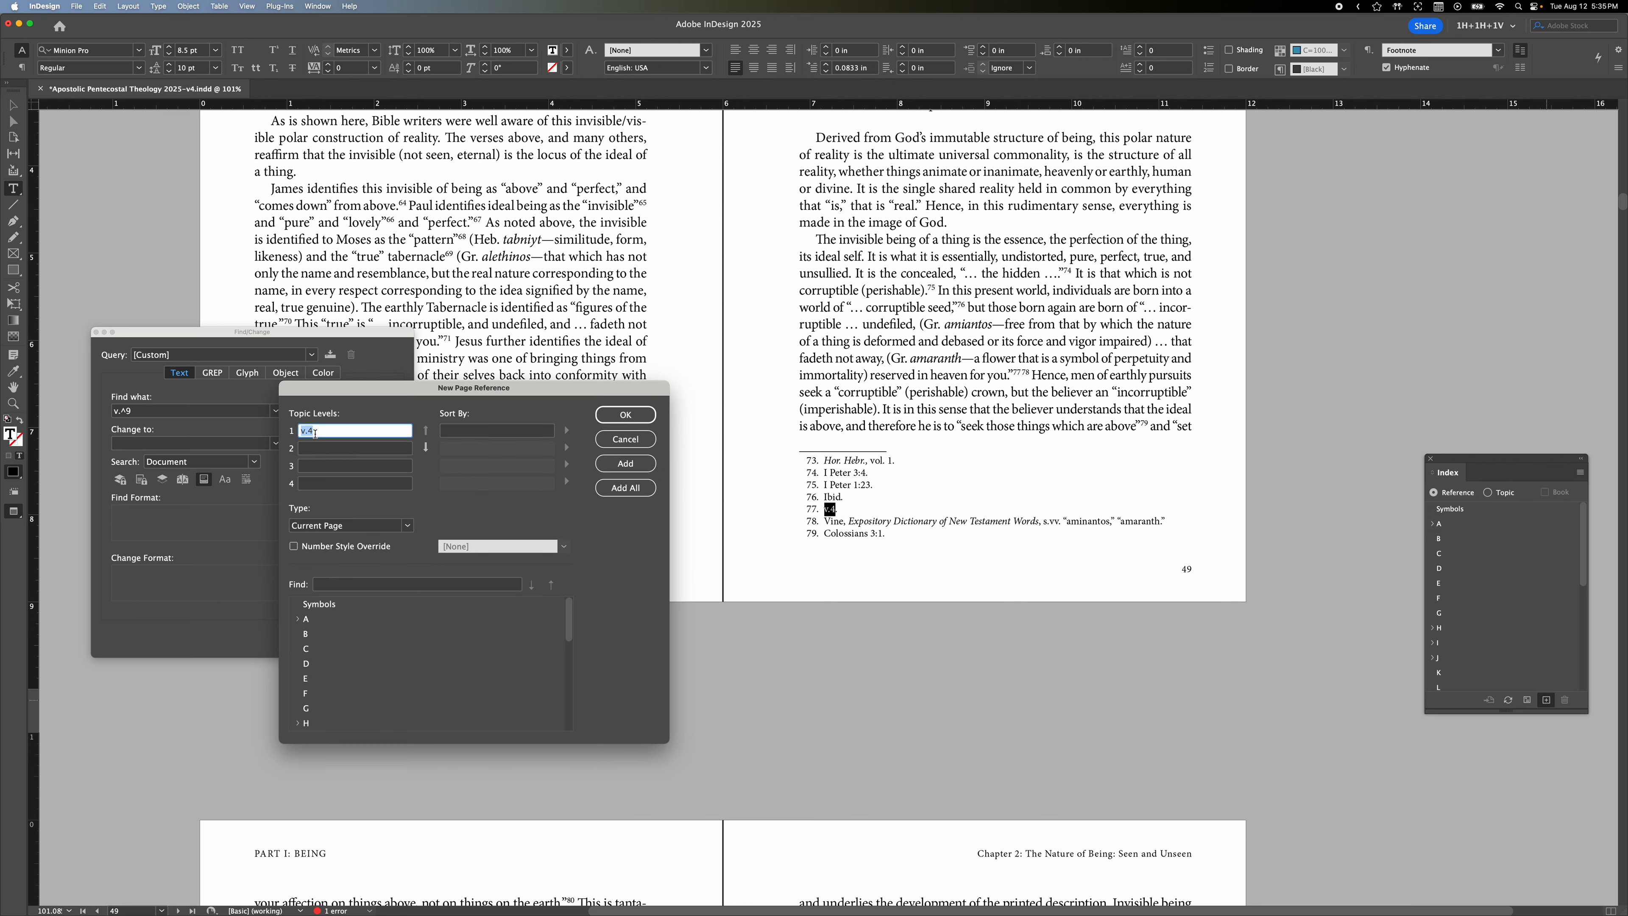
pyautogui.press('Left')
pyautogui.write('I')
pyautogui.write(' Peter ')
pyautogui.write('1')
pyautogui.write('^')
pyautogui.write('S')
pyautogui.click(607, 484)
pyautogui.click(625, 415)
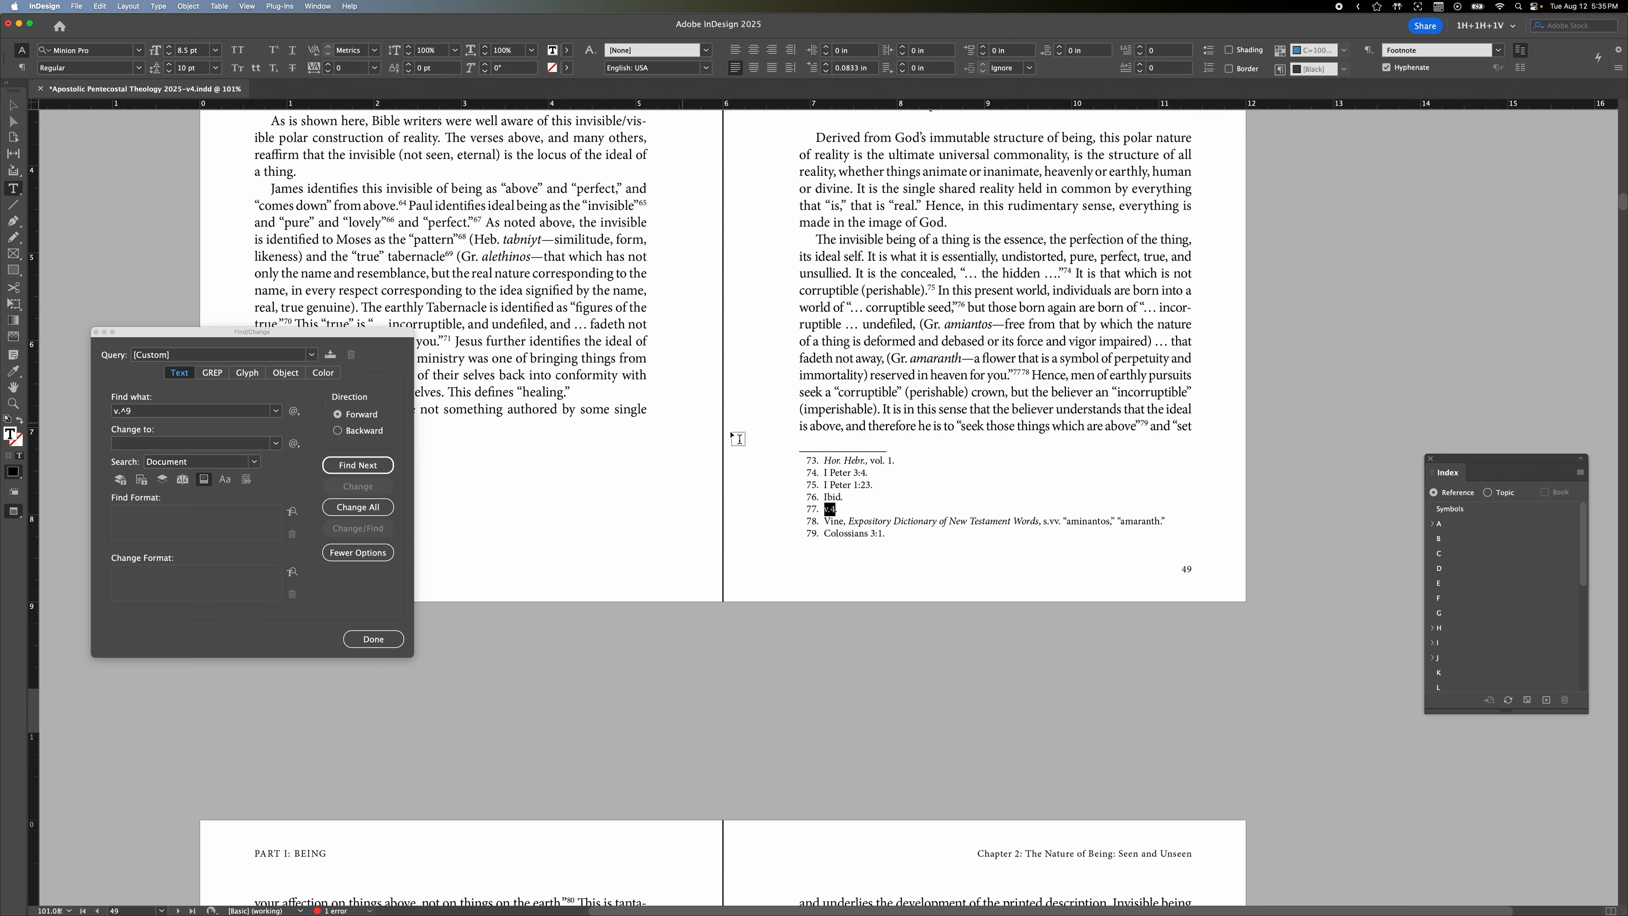
# - Check the "v.^9" match in footnote 94 on page 59, using the preceding footnote for its book and chapter, and go to the following match
pyautogui.click(869, 504)
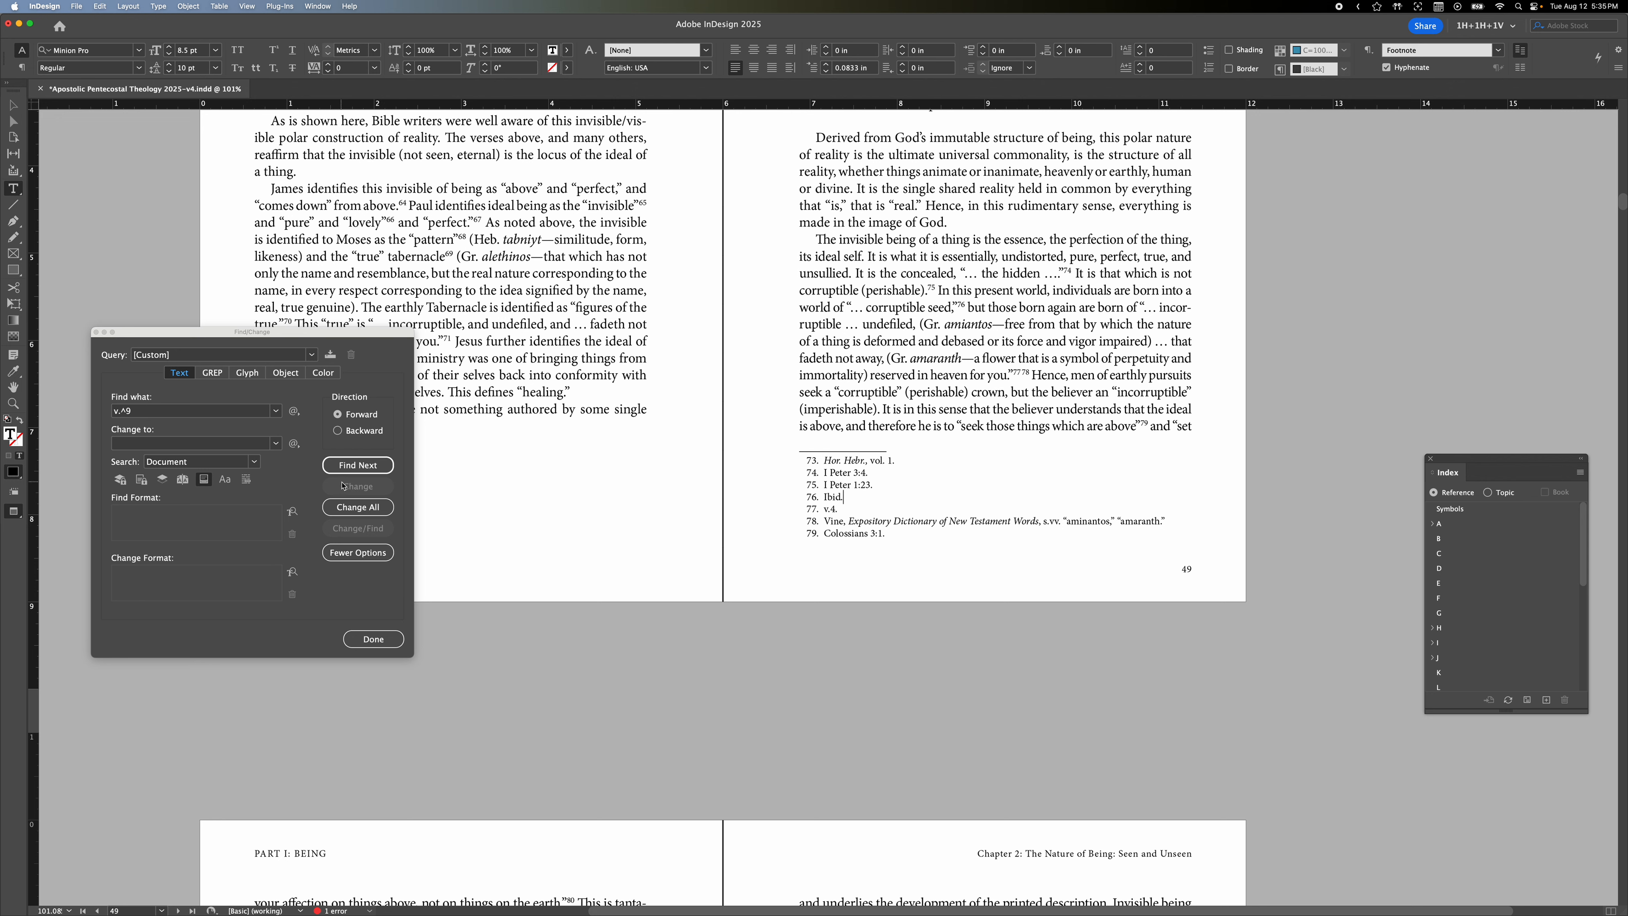
pyautogui.click(352, 467)
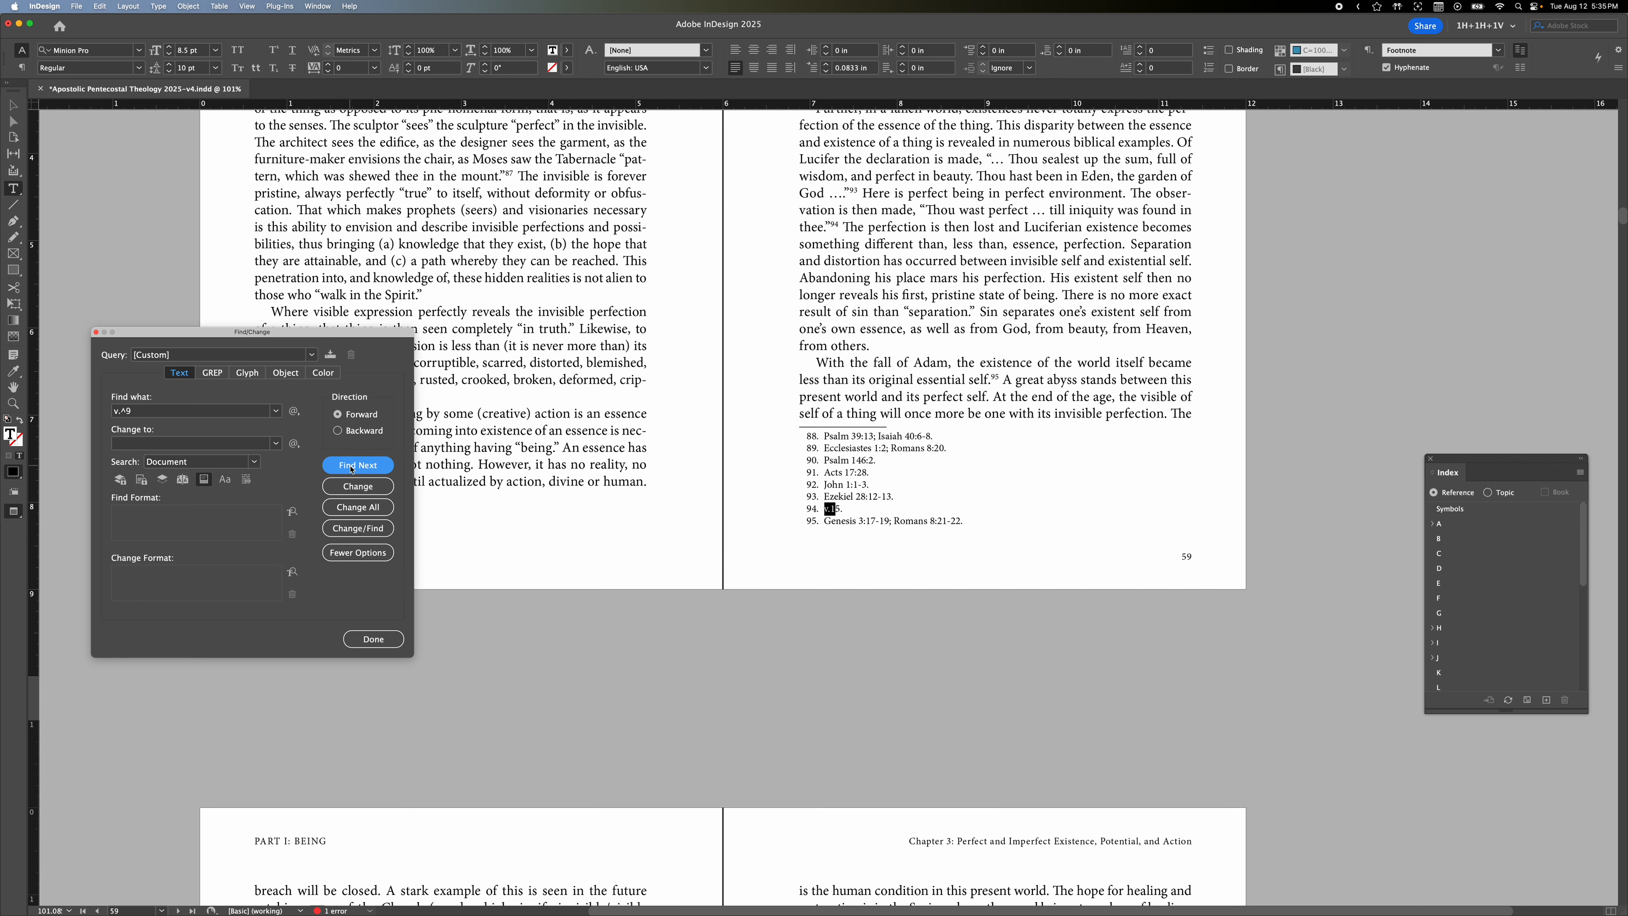
pyautogui.click(840, 509)
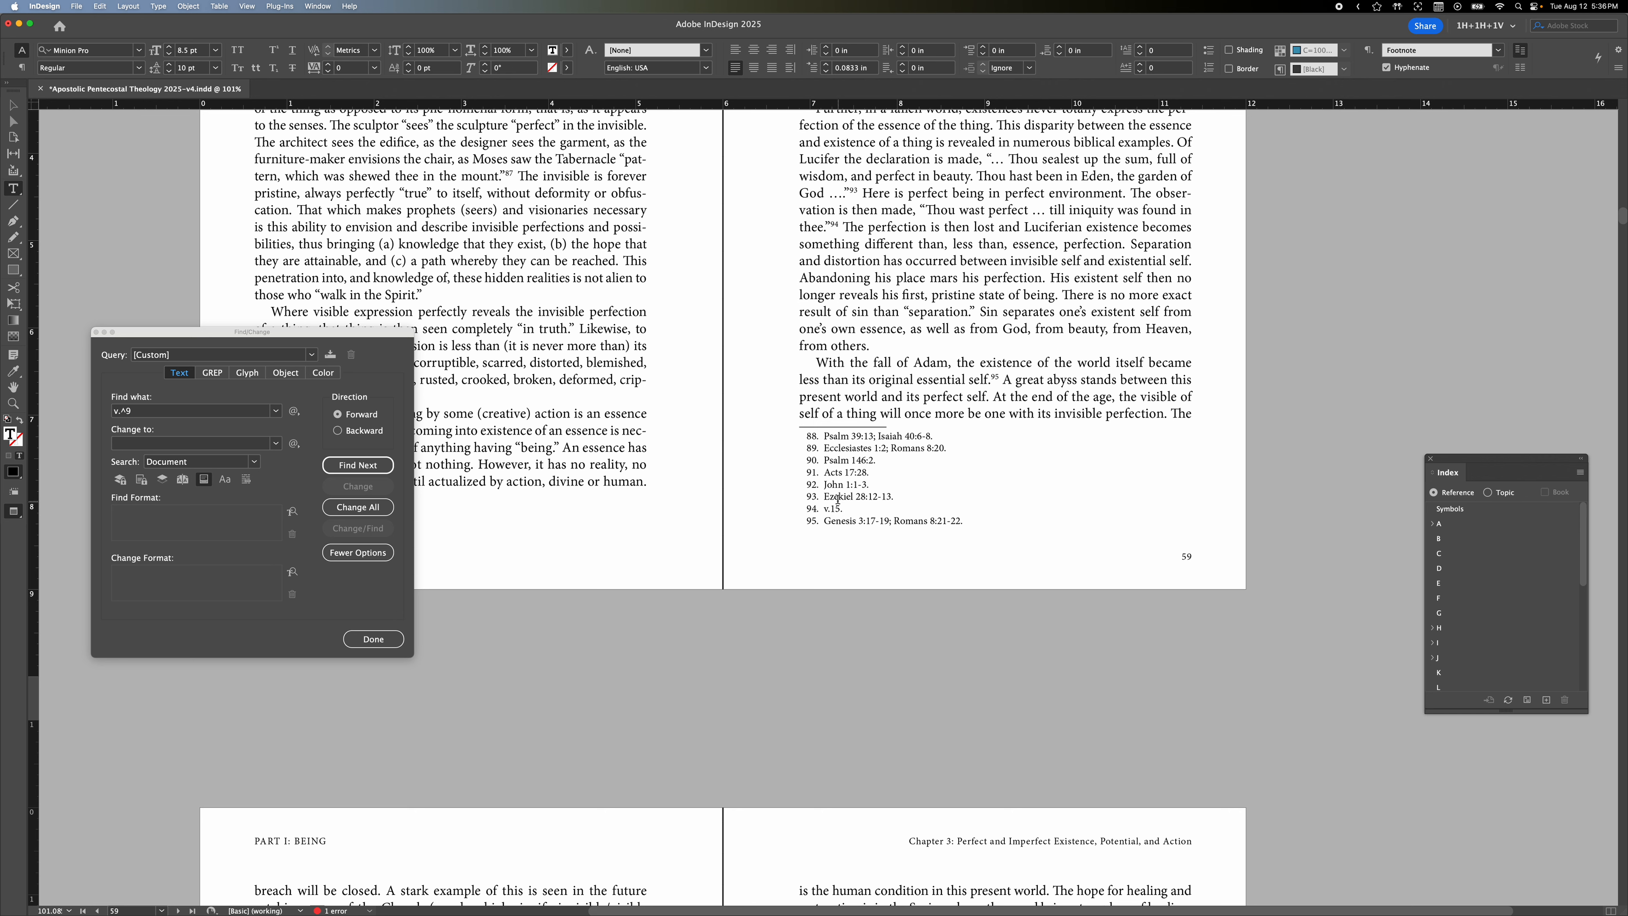
pyautogui.click(357, 465)
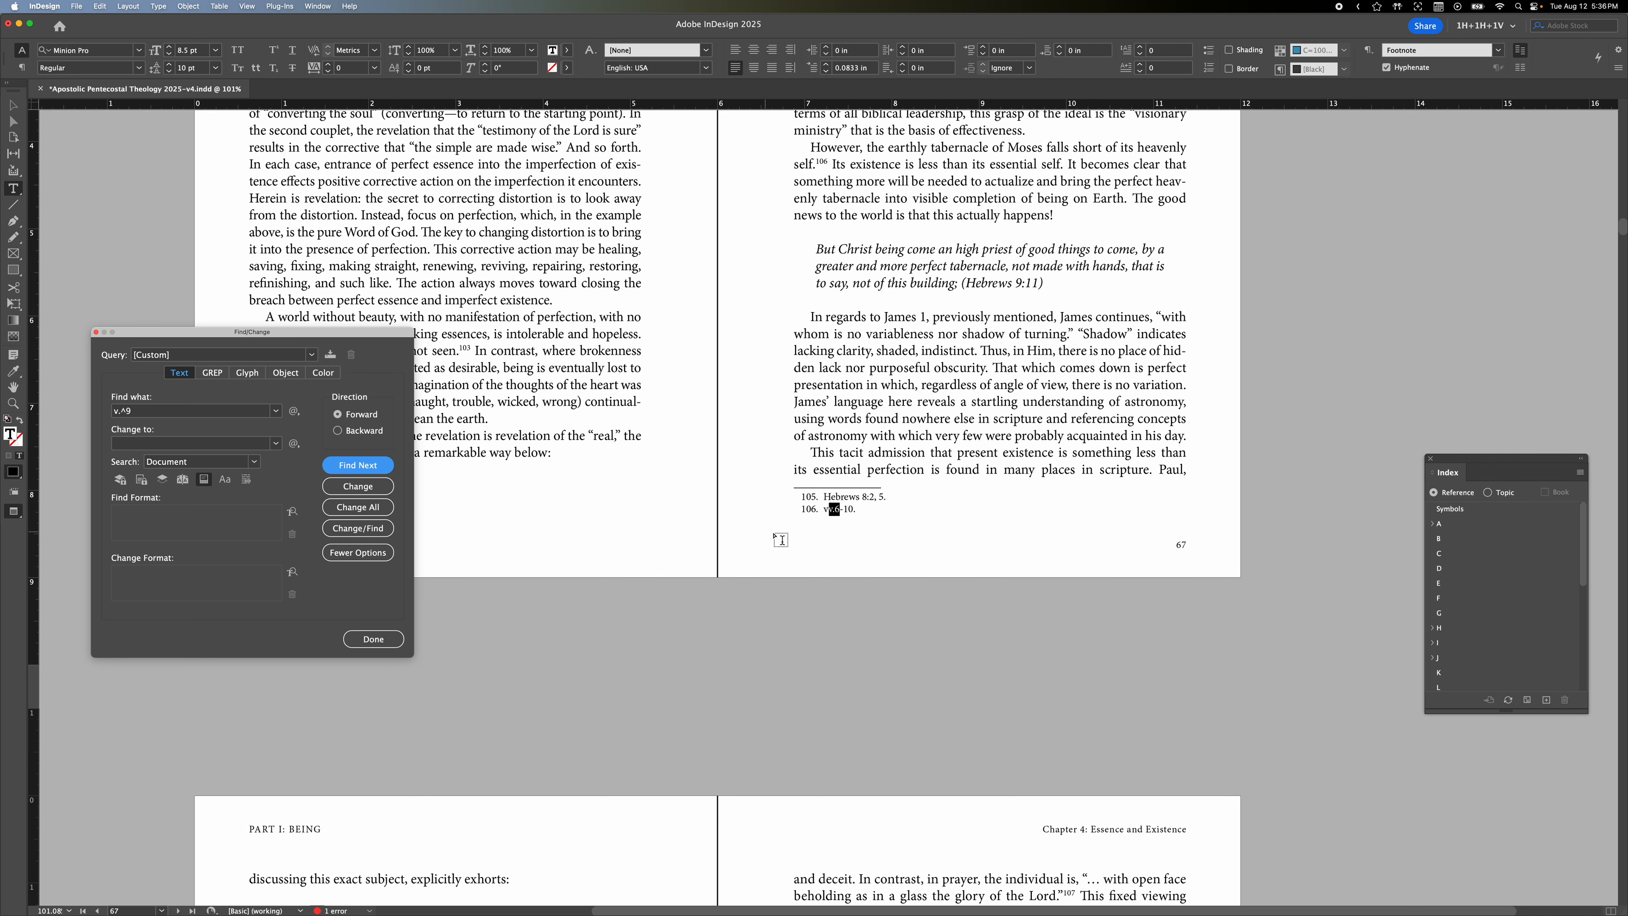
# - Select "6-10" in footnote 106 on page 67 and add it to the index as "Hebrews 8:6–10" with a current-page reference
pyautogui.click(830, 510)
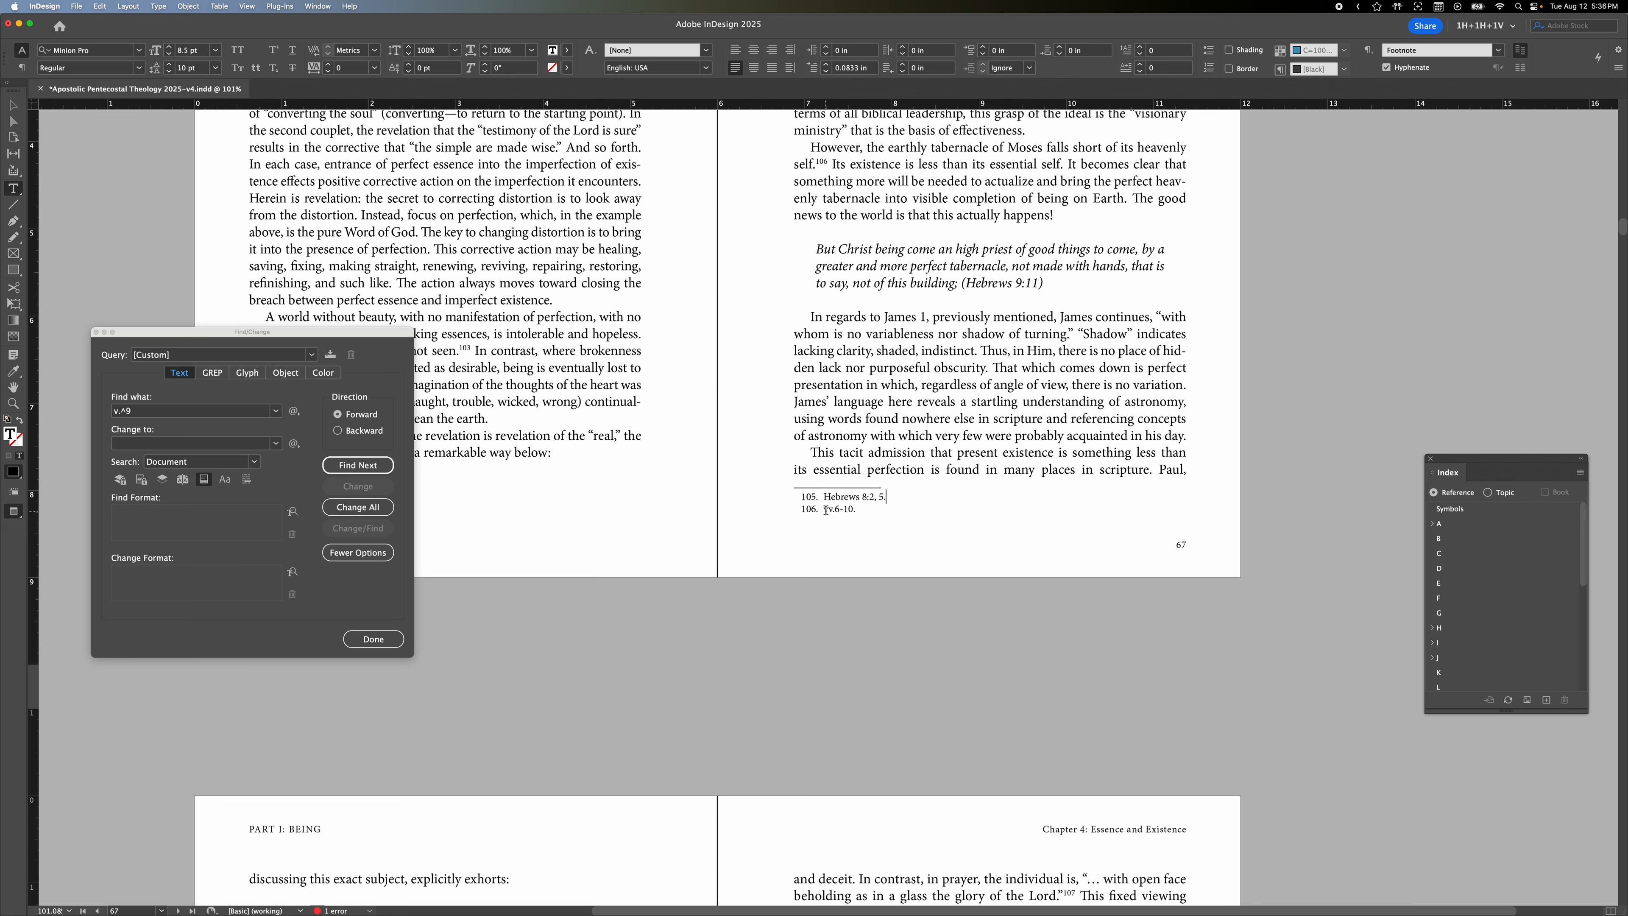
pyautogui.click(826, 510)
pyautogui.click(843, 510)
pyautogui.moveTo(835, 509); pyautogui.dragTo(855, 510)
pyautogui.click(1547, 701)
pyautogui.press('Left')
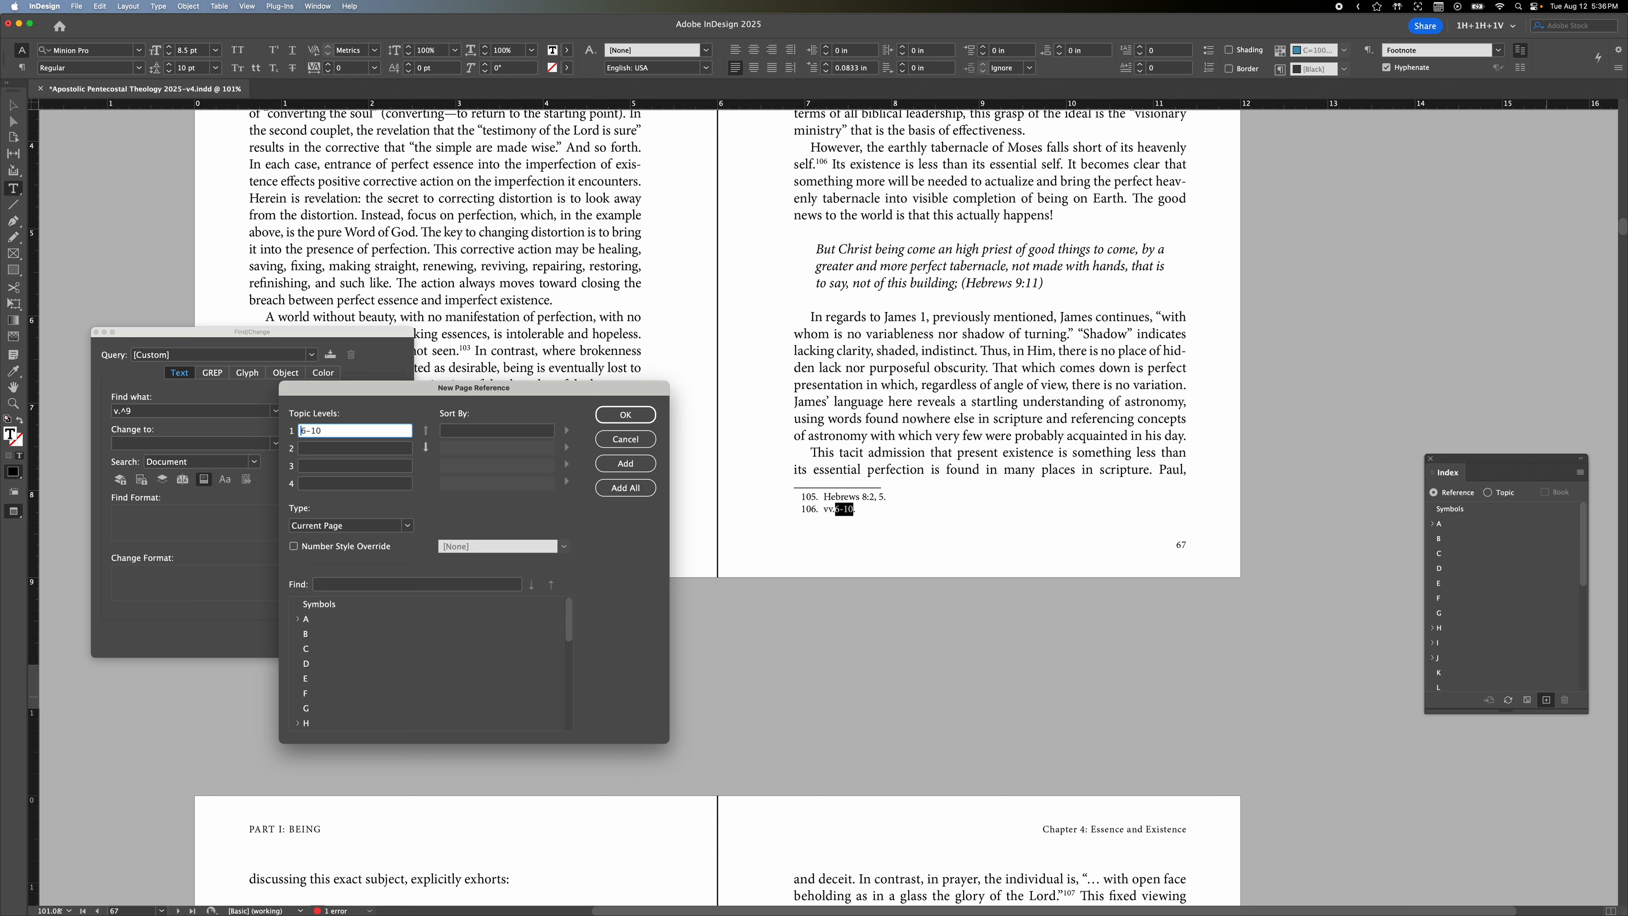
pyautogui.write('HEb')
pyautogui.press('BackSpace')
pyautogui.press('BackSpace')
pyautogui.write('ebn')
pyautogui.press('BackSpace')
pyautogui.write('rews 8:')
pyautogui.click(626, 463)
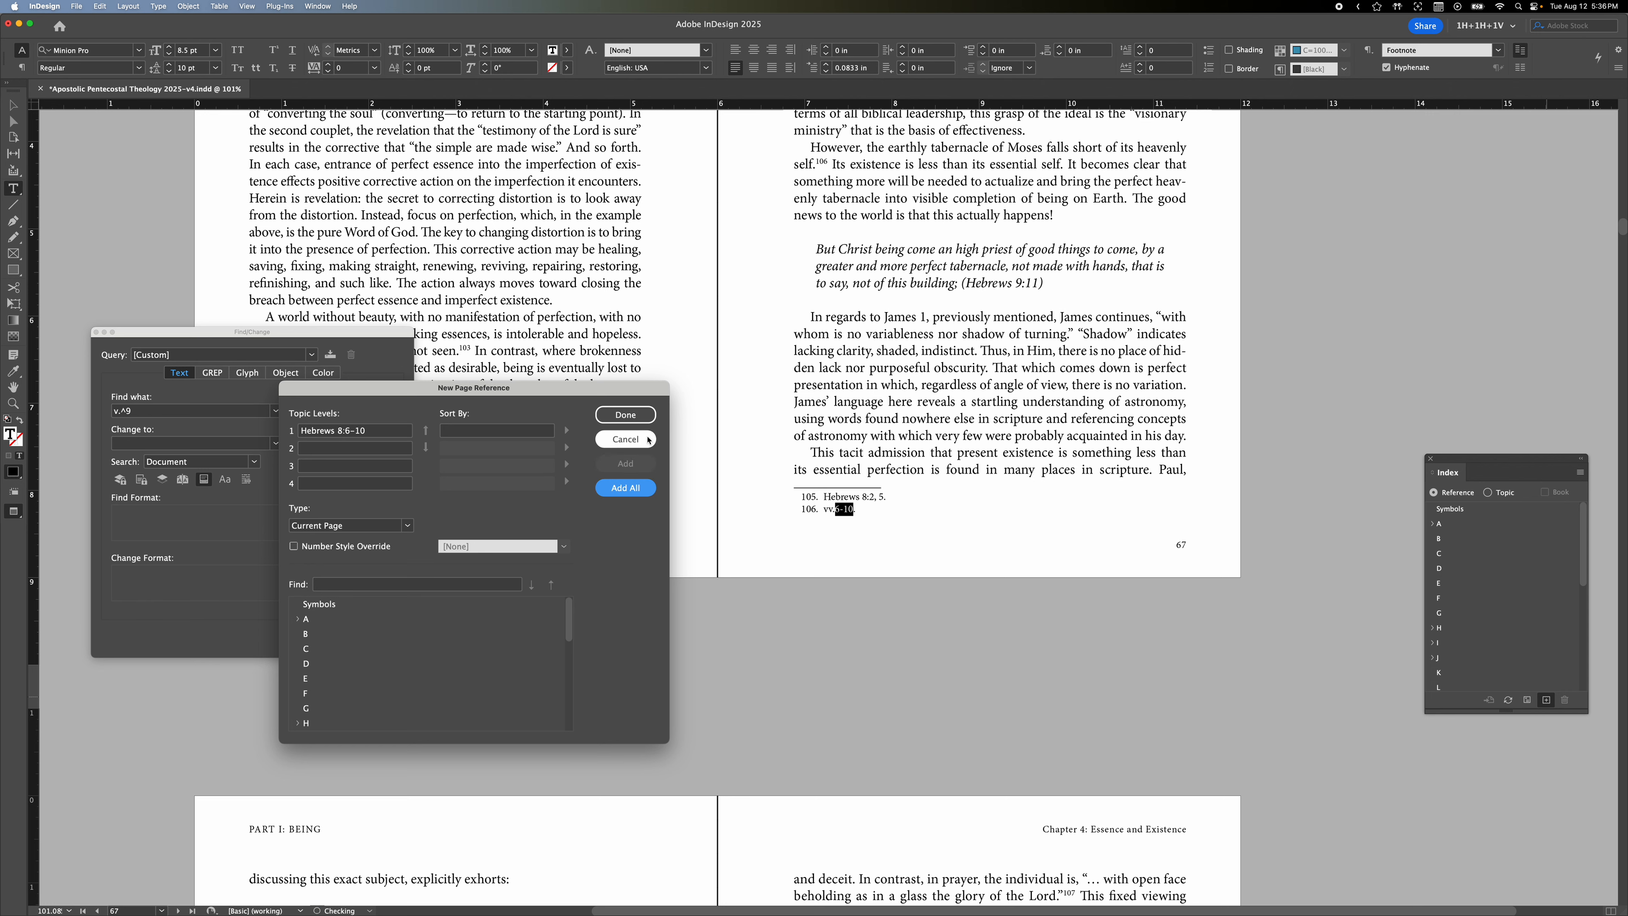
pyautogui.click(643, 416)
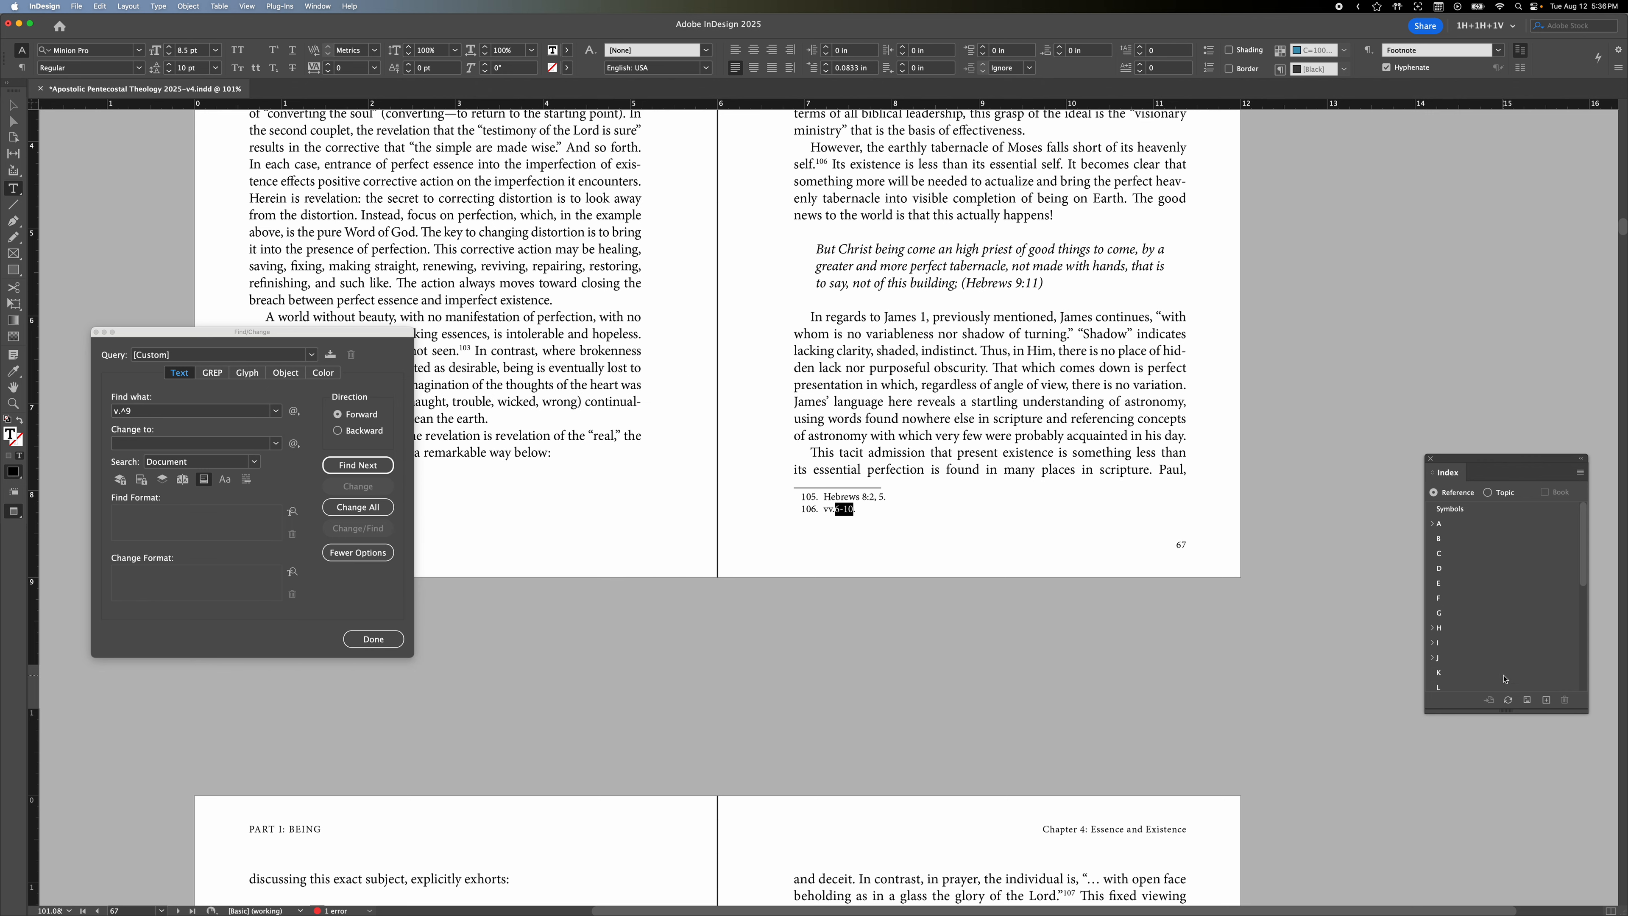
# - Go through the remaining "v.^9" matches from page 67 to page 285, looking for verse-only references in the footnotes
pyautogui.click(373, 472)
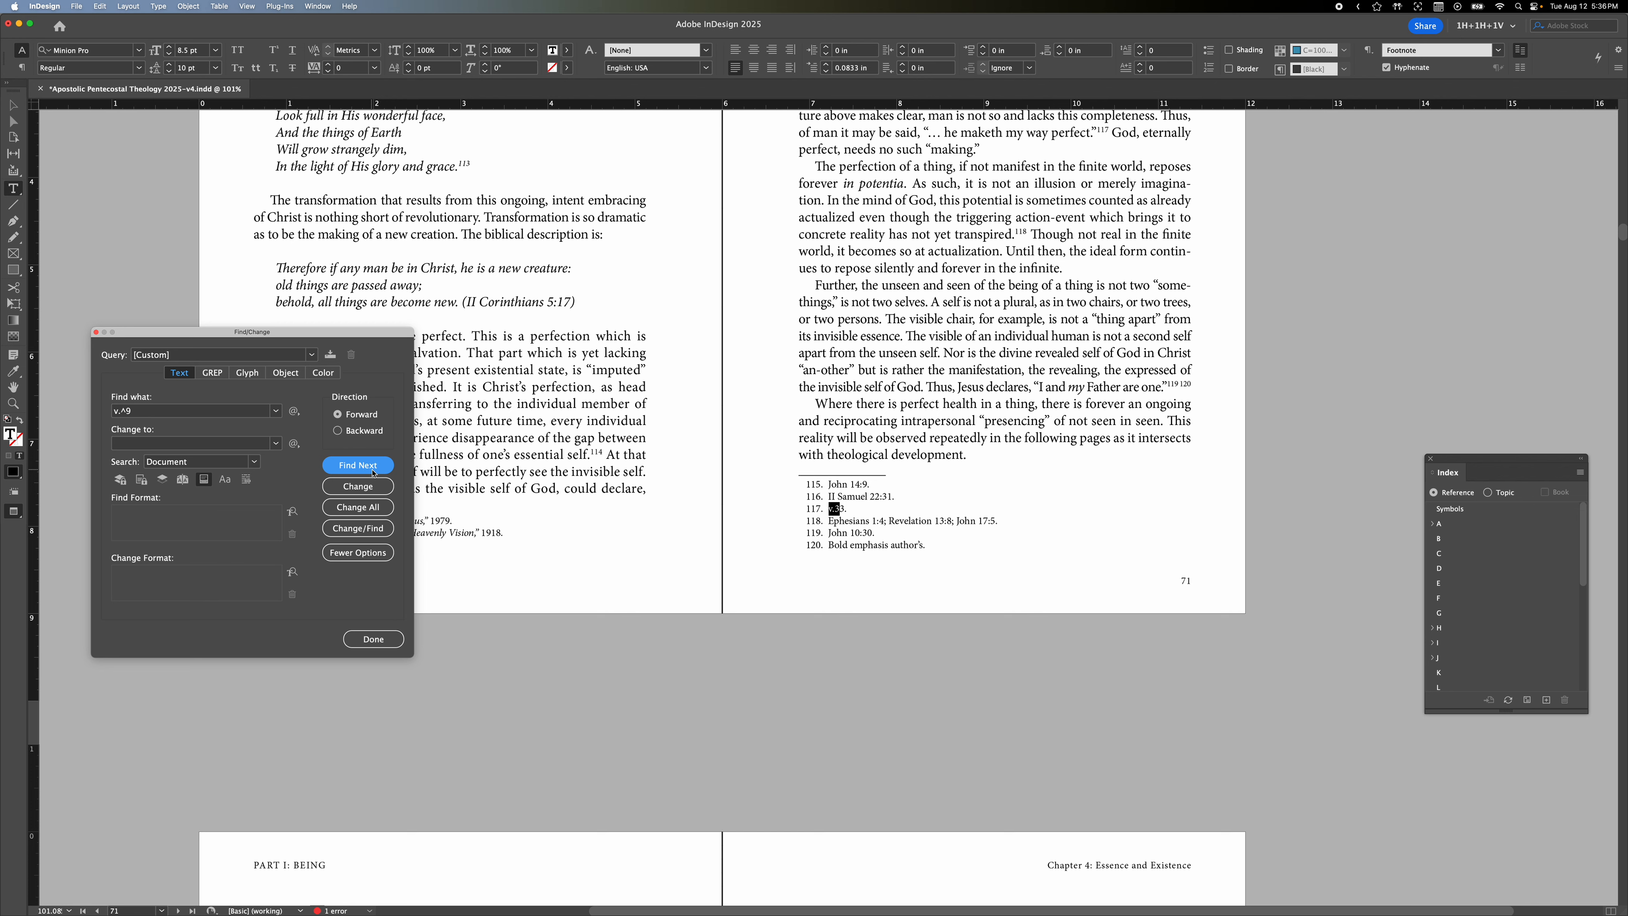
pyautogui.click(373, 471)
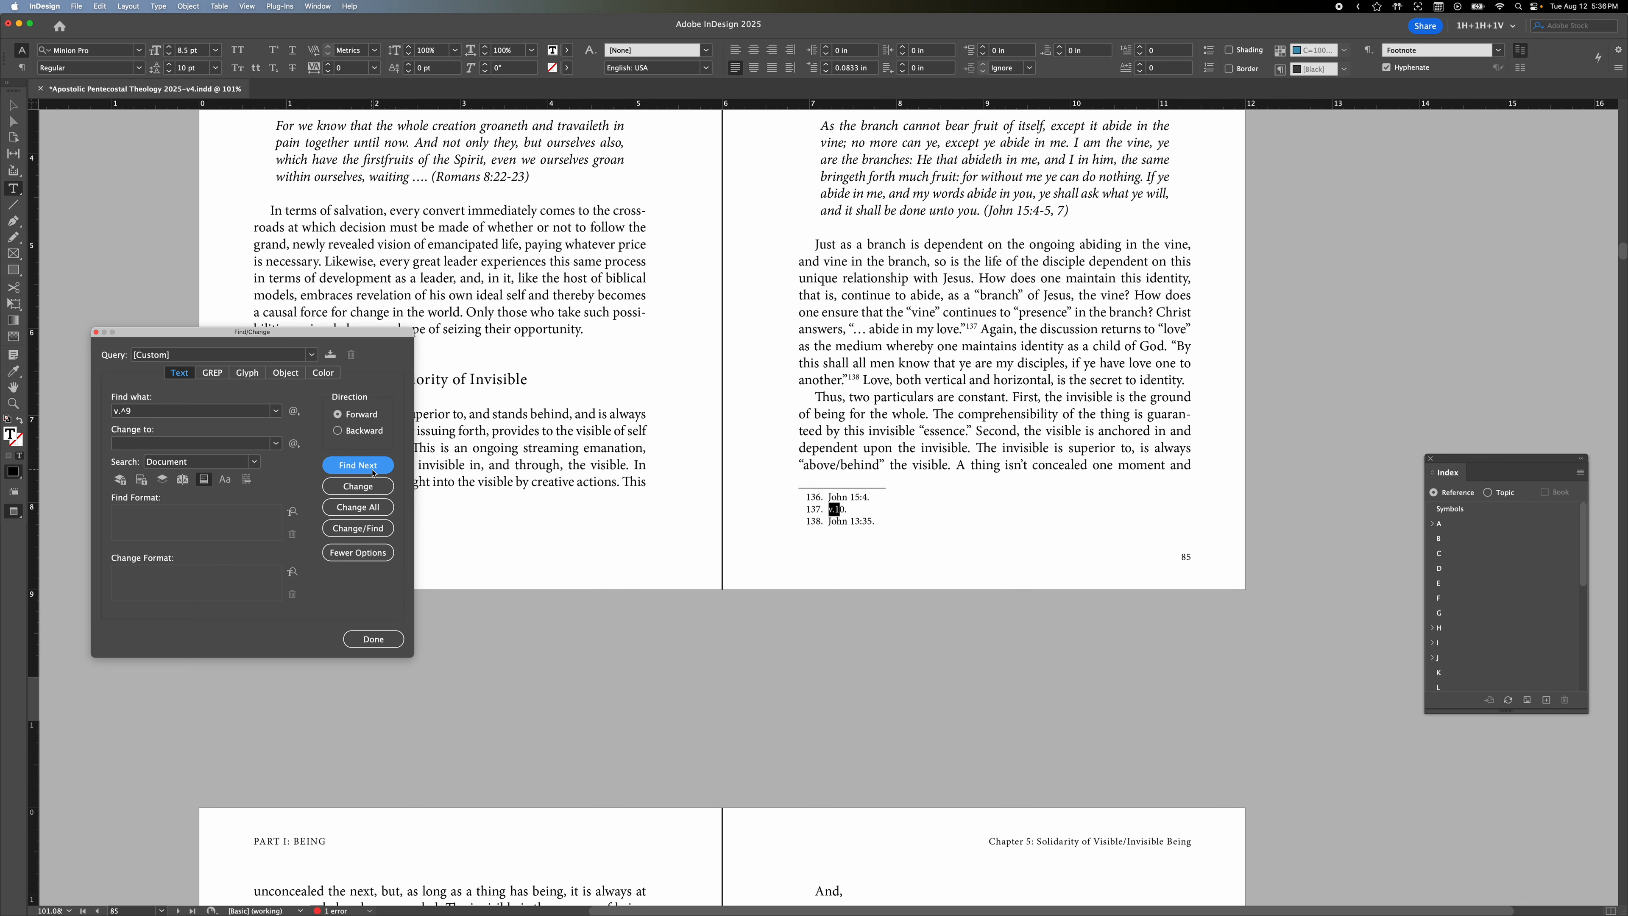
pyautogui.click(374, 471)
pyautogui.click(373, 472)
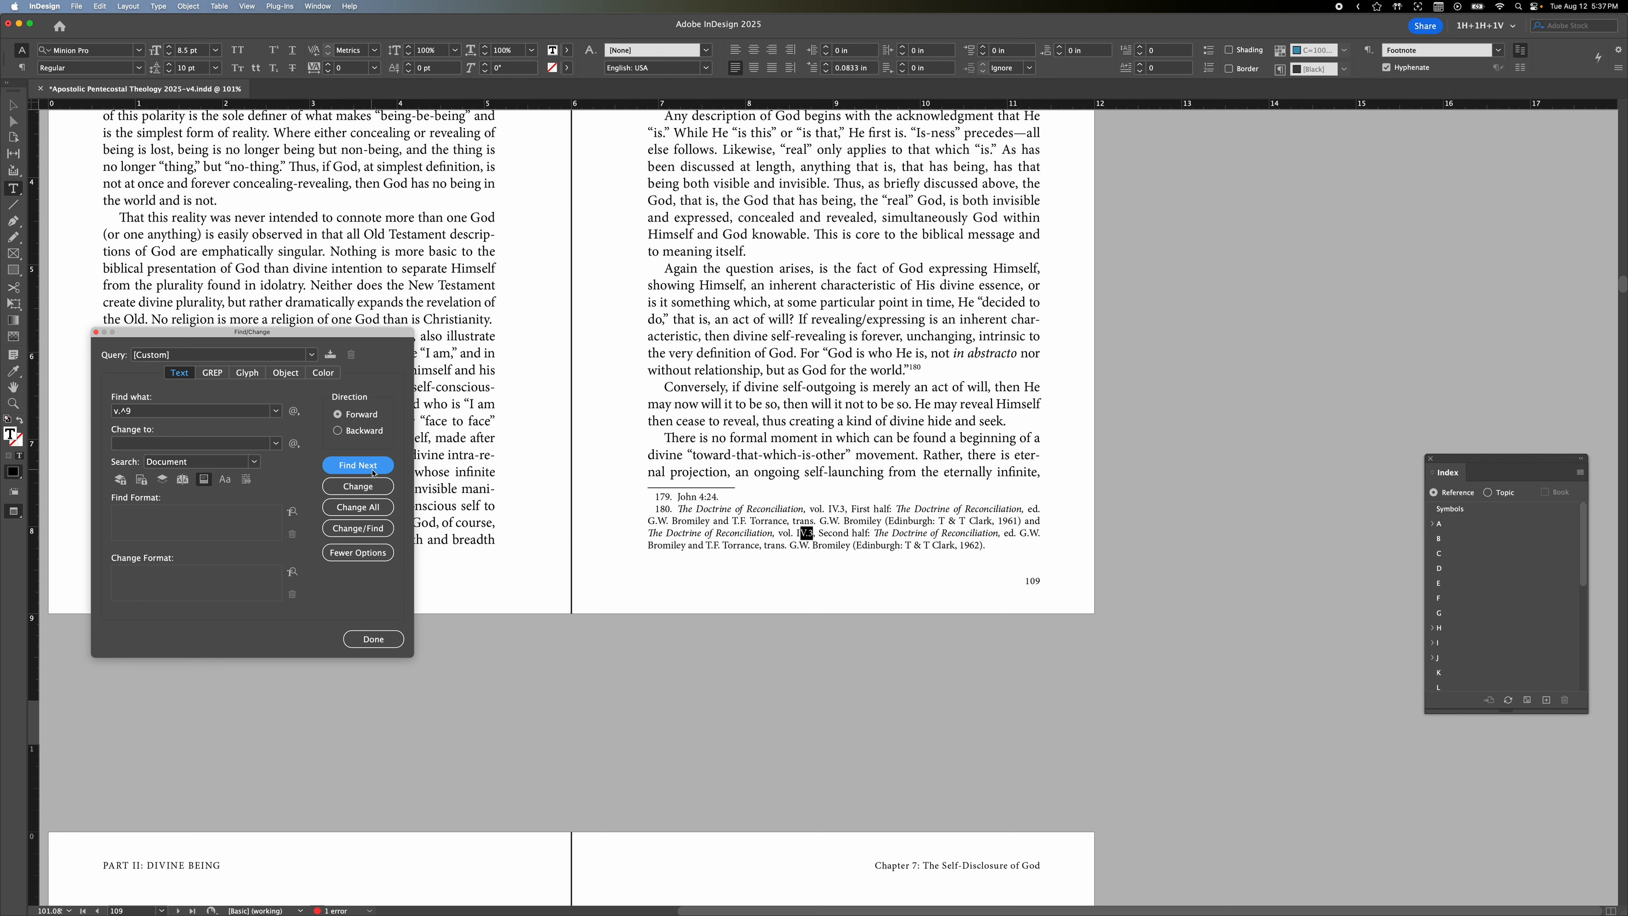
pyautogui.click(366, 468)
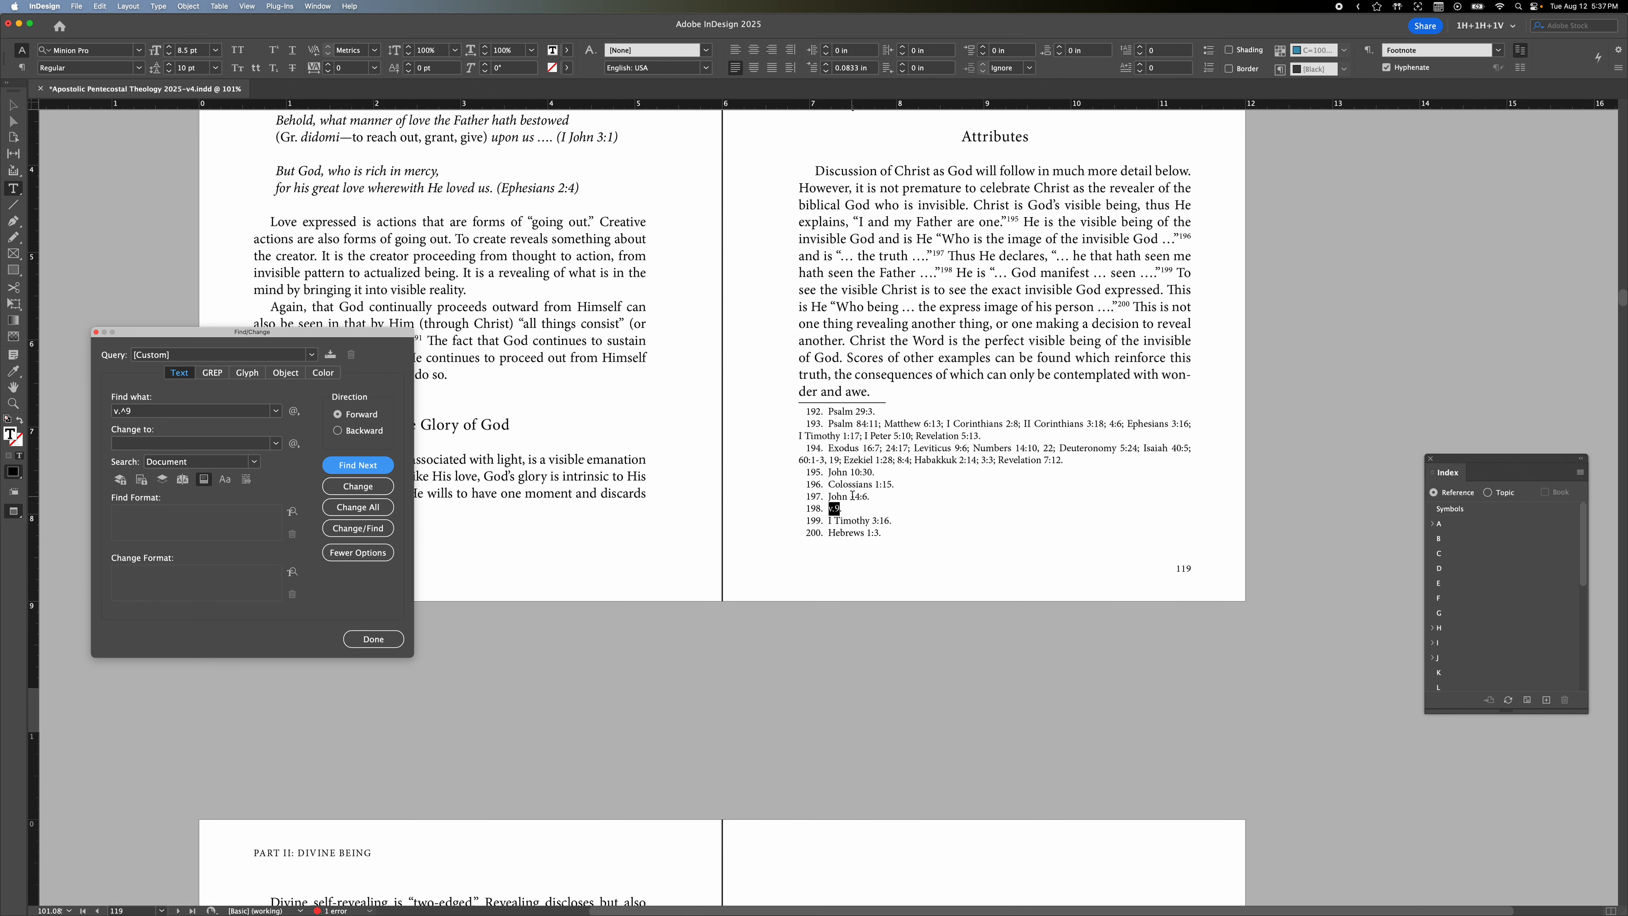
pyautogui.click(376, 467)
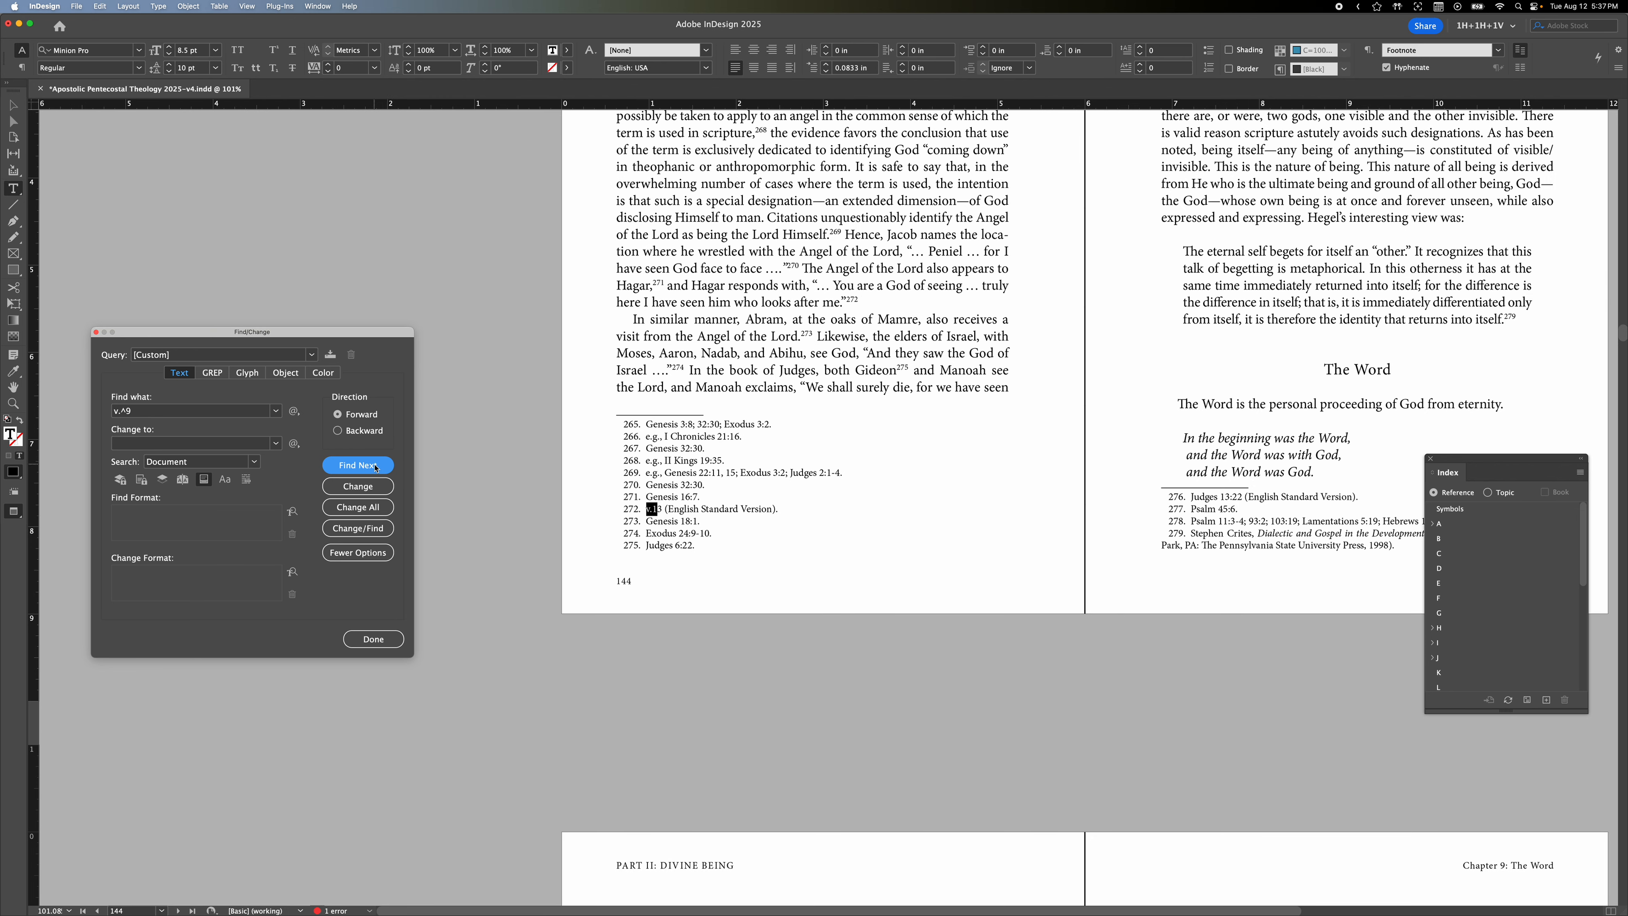
pyautogui.click(375, 468)
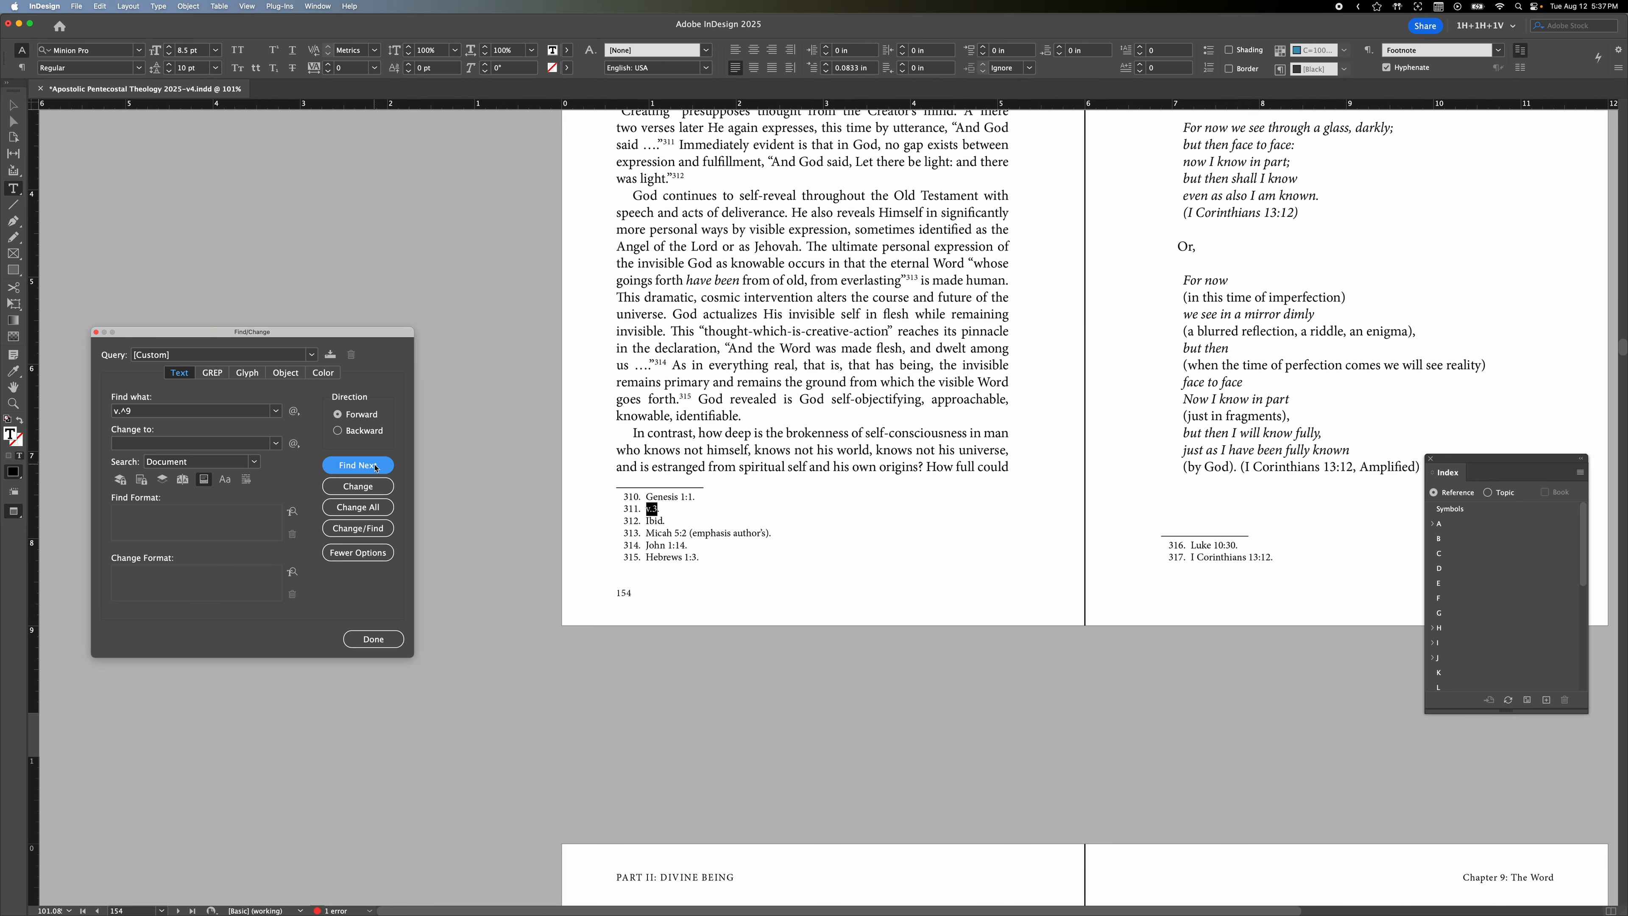
pyautogui.click(376, 468)
pyautogui.click(376, 467)
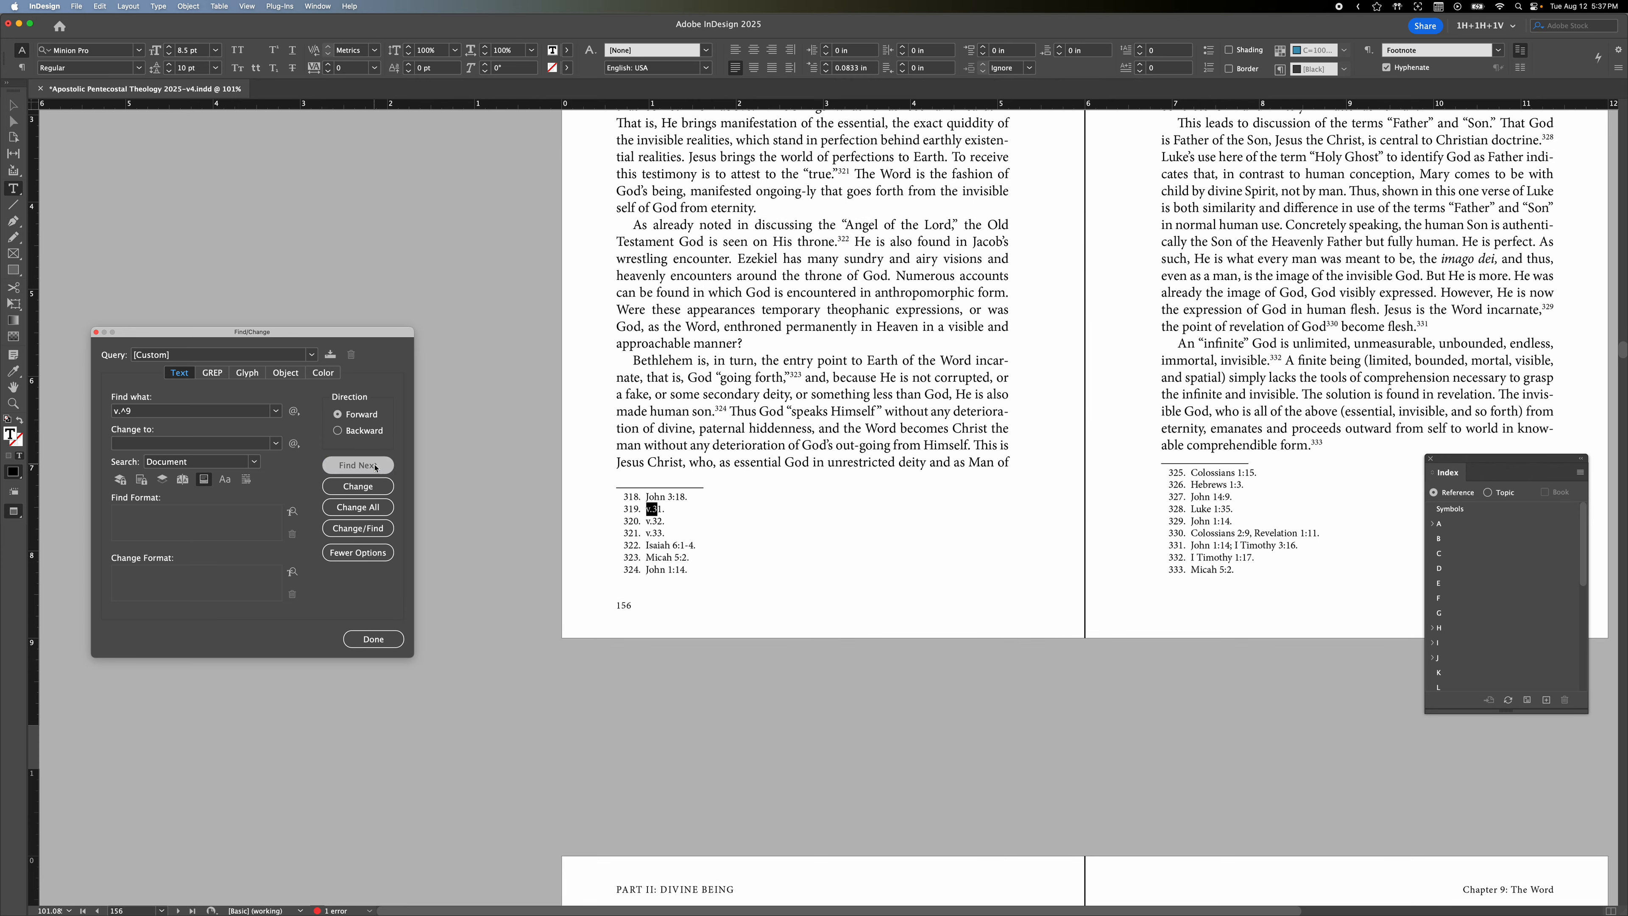
pyautogui.click(376, 468)
pyautogui.click(375, 468)
pyautogui.click(376, 468)
pyautogui.click(375, 468)
pyautogui.click(376, 468)
pyautogui.click(376, 468)
pyautogui.click(376, 468)
pyautogui.click(376, 468)
pyautogui.click(376, 468)
pyautogui.click(375, 468)
pyautogui.click(375, 467)
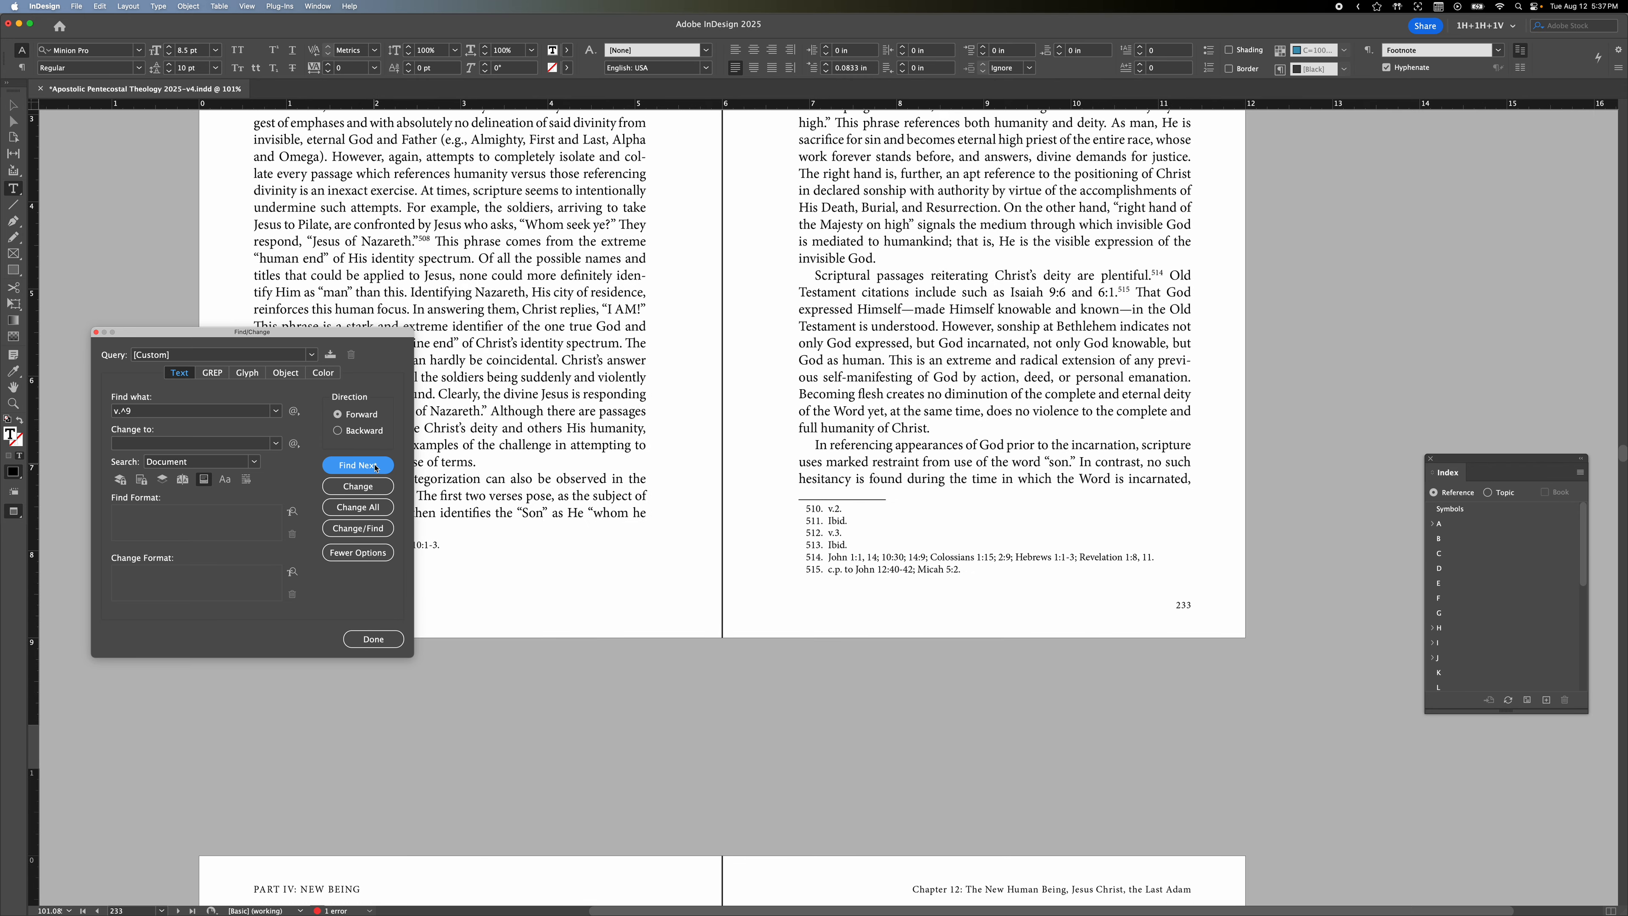
pyautogui.click(376, 468)
pyautogui.click(376, 468)
pyautogui.click(376, 468)
pyautogui.click(376, 468)
pyautogui.click(376, 468)
pyautogui.click(376, 468)
pyautogui.click(376, 468)
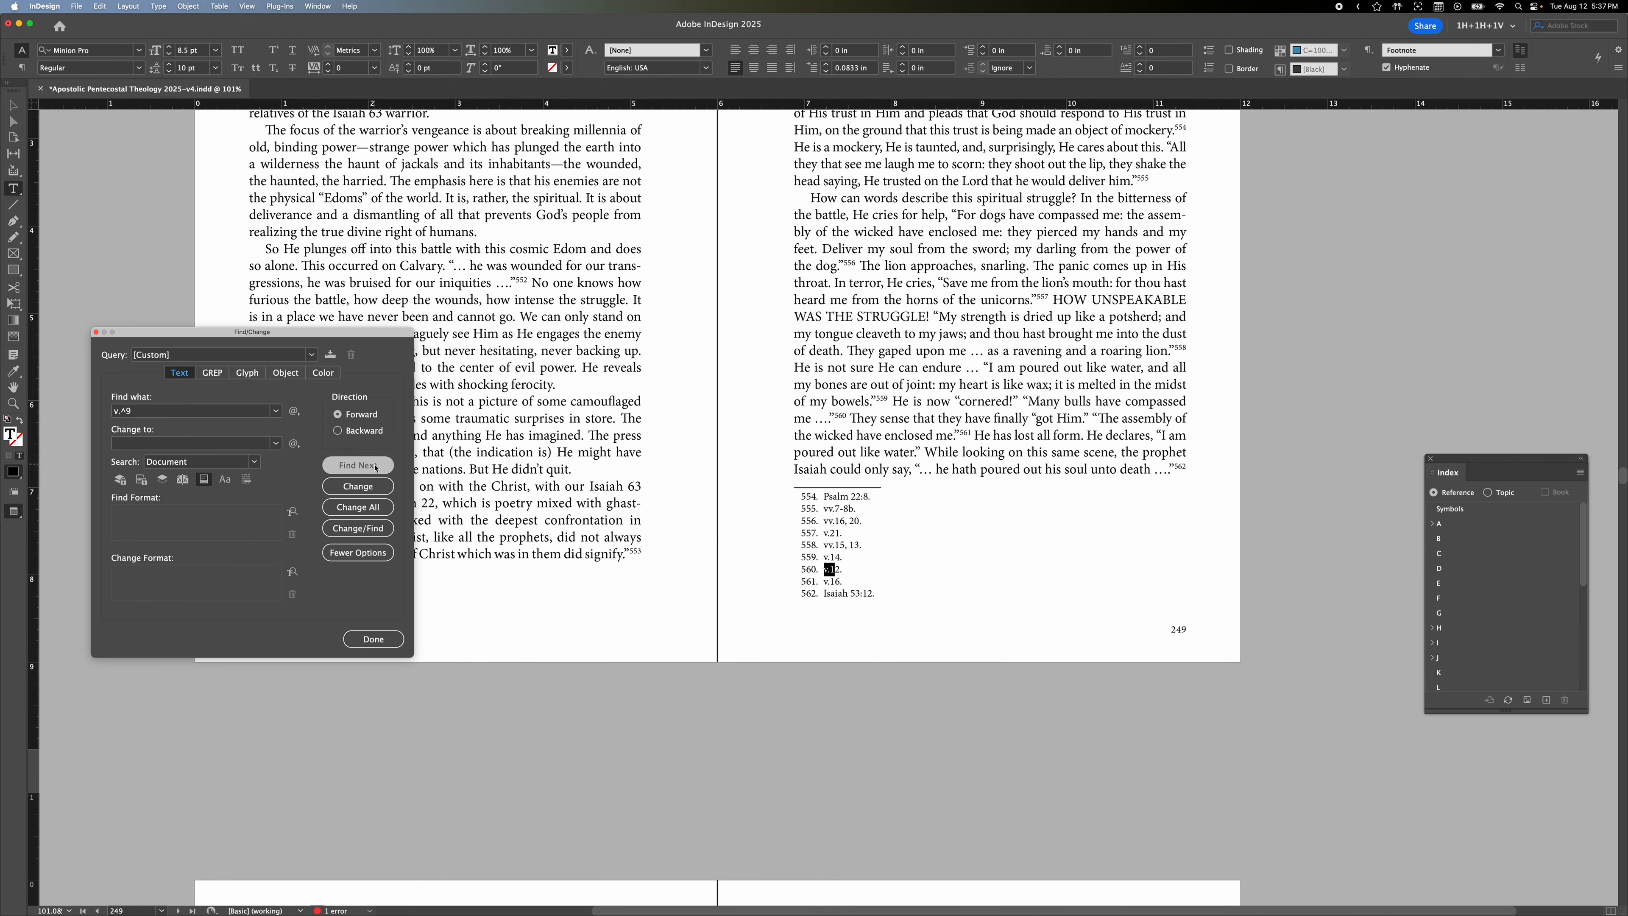
pyautogui.click(376, 468)
pyautogui.click(376, 467)
pyautogui.click(376, 468)
pyautogui.click(376, 468)
pyautogui.click(376, 468)
pyautogui.click(376, 467)
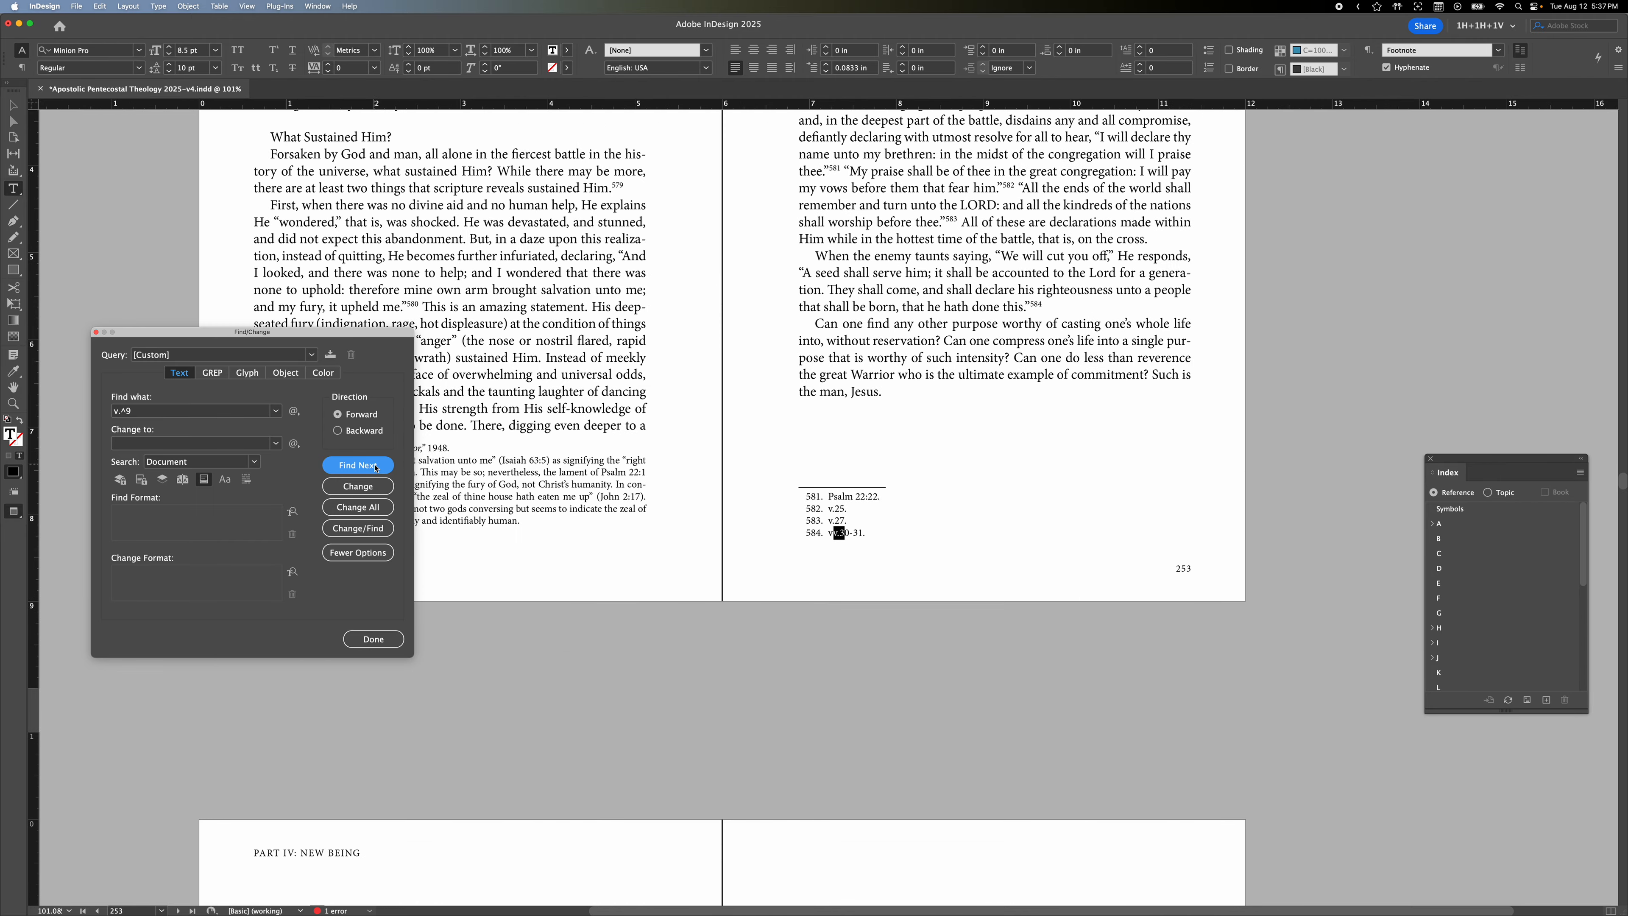
pyautogui.click(375, 468)
pyautogui.click(376, 468)
pyautogui.click(376, 468)
pyautogui.click(375, 468)
pyautogui.click(376, 468)
pyautogui.click(376, 468)
pyautogui.click(376, 468)
pyautogui.click(376, 468)
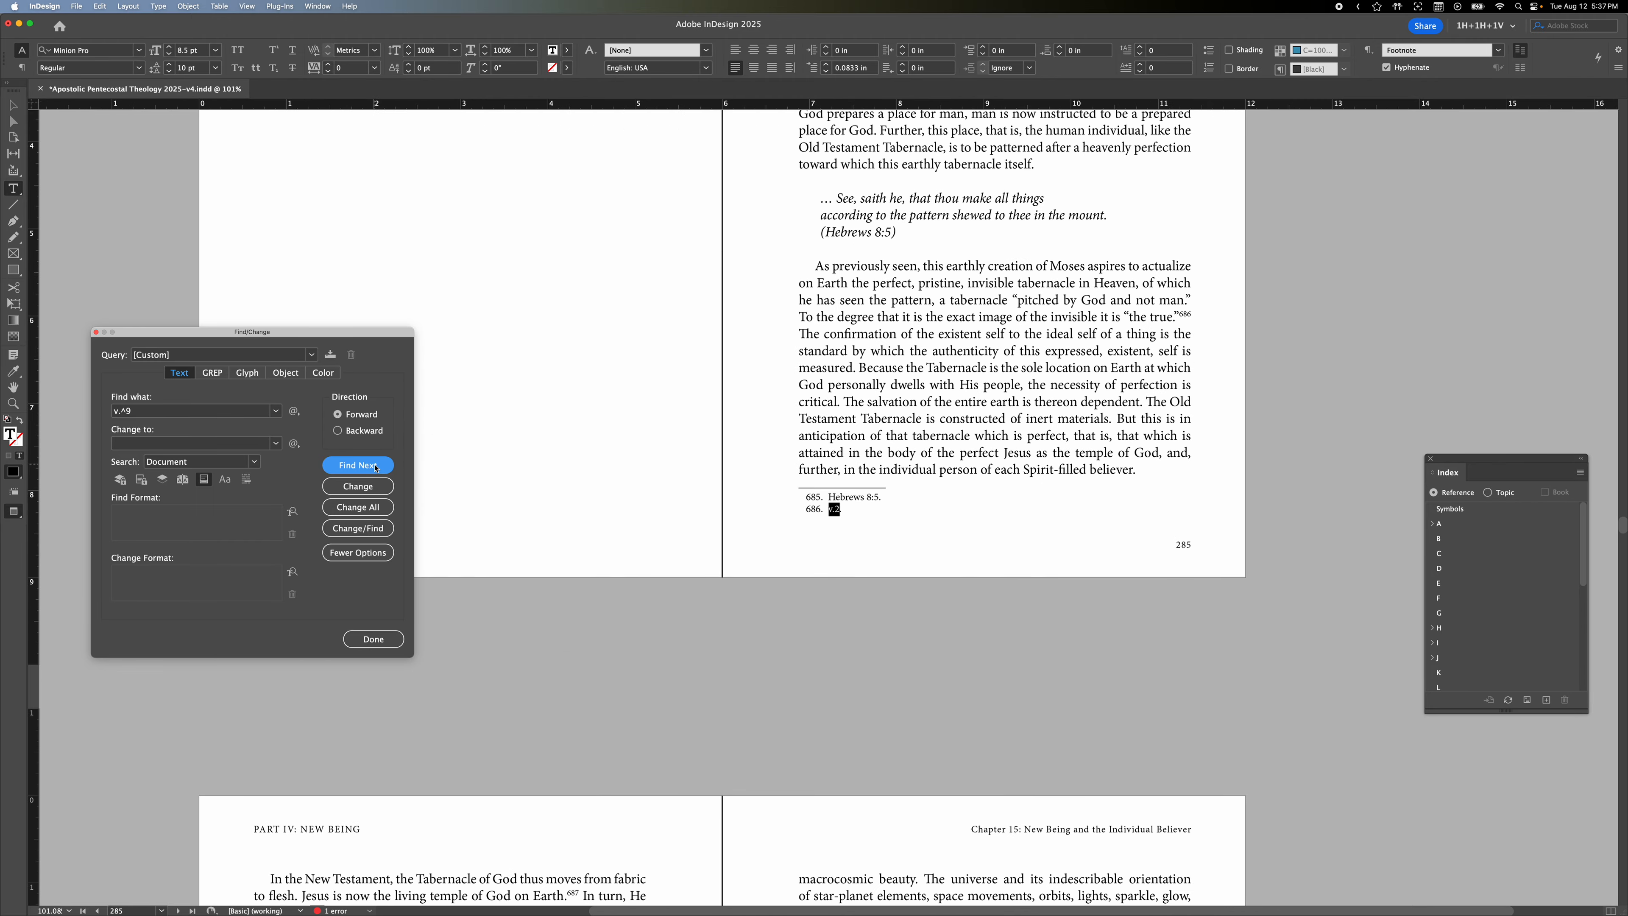
# - Go through the remaining "v.^9" matches from page 285 to the bibliography on page 542, looking for verse-only references
pyautogui.click(376, 467)
pyautogui.click(375, 468)
pyautogui.click(375, 468)
pyautogui.click(376, 468)
pyautogui.click(376, 468)
pyautogui.click(376, 468)
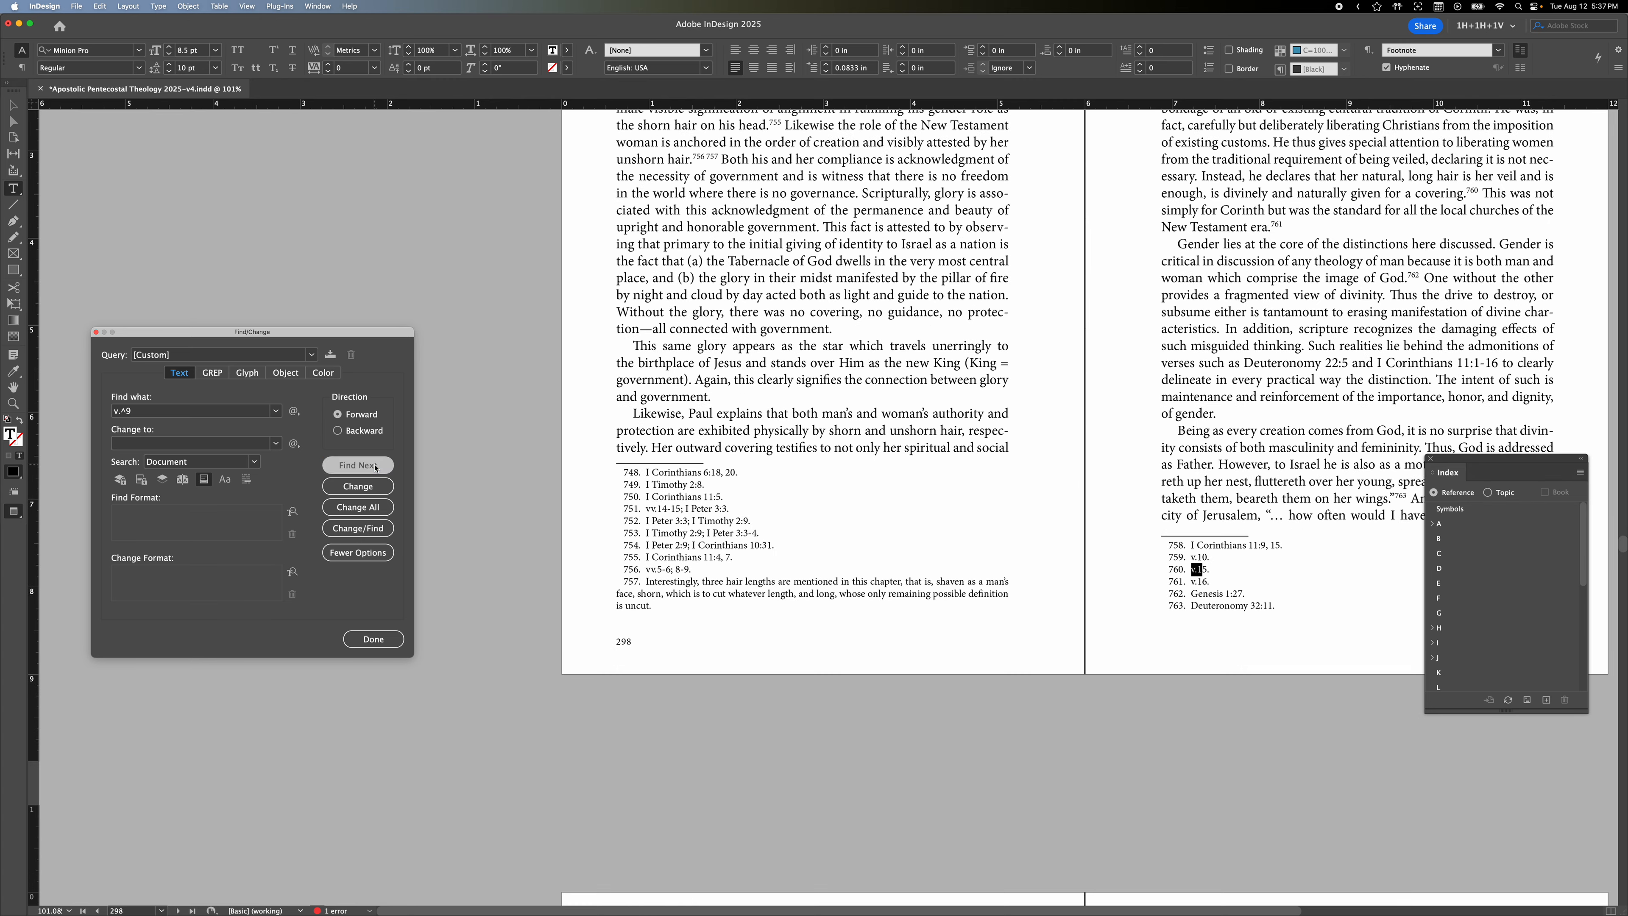
pyautogui.click(376, 467)
pyautogui.click(375, 468)
pyautogui.click(375, 467)
pyautogui.click(376, 468)
pyautogui.click(376, 468)
pyautogui.click(376, 467)
pyautogui.click(376, 468)
pyautogui.click(375, 467)
pyautogui.click(375, 468)
pyautogui.click(376, 467)
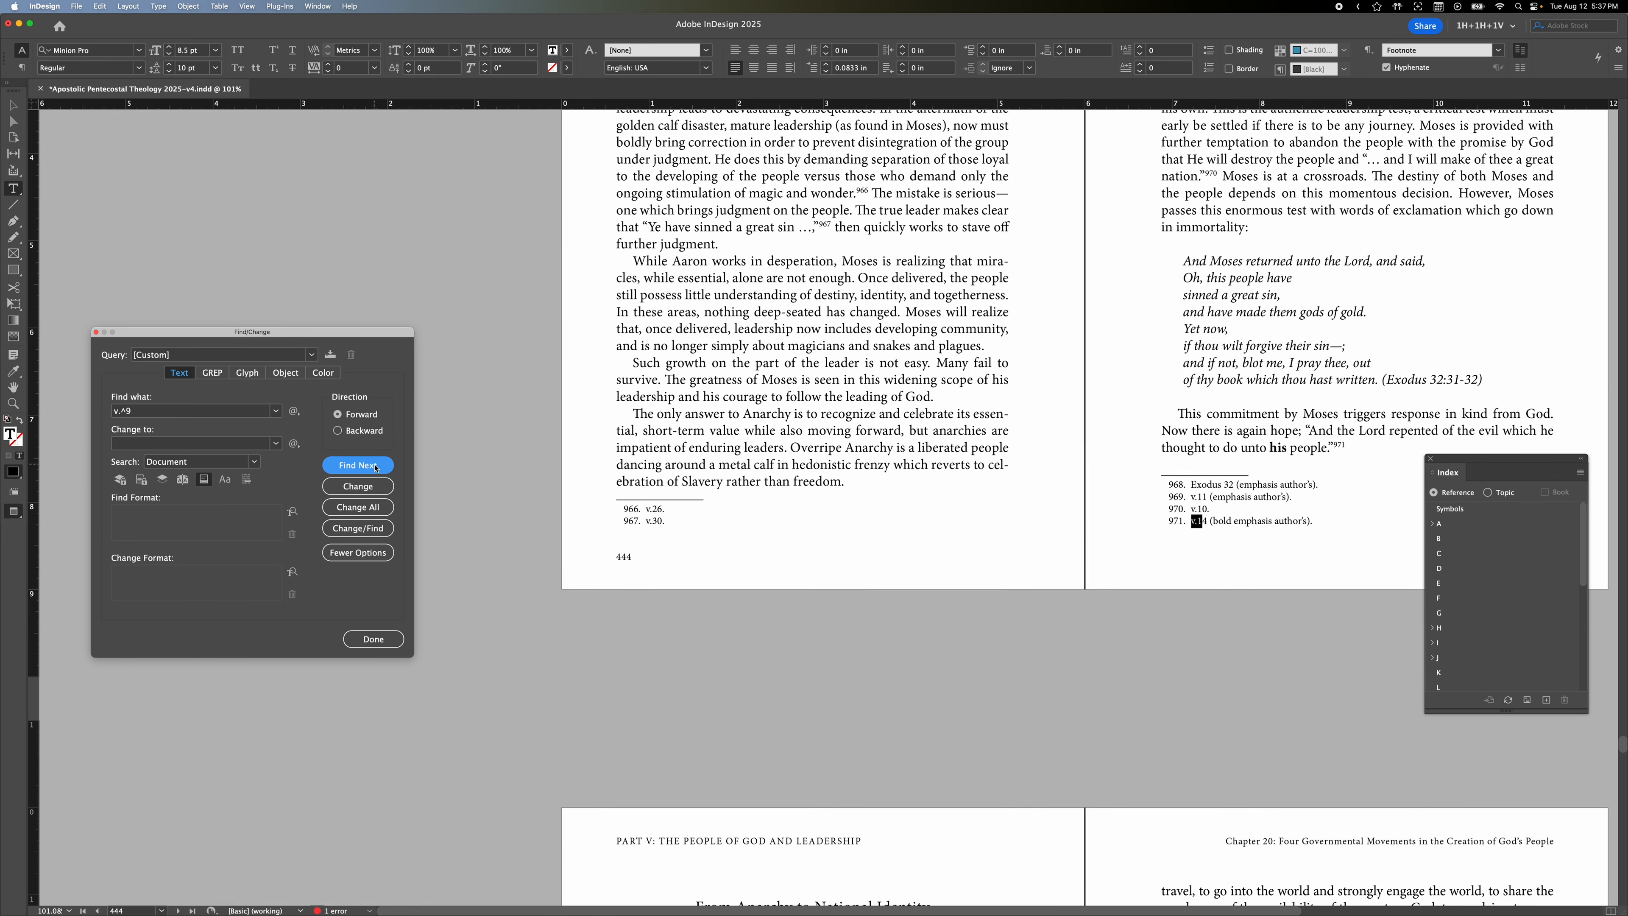
pyautogui.click(376, 467)
pyautogui.click(357, 466)
pyautogui.click(357, 466)
pyautogui.click(357, 465)
pyautogui.click(357, 465)
pyautogui.click(376, 467)
pyautogui.click(376, 468)
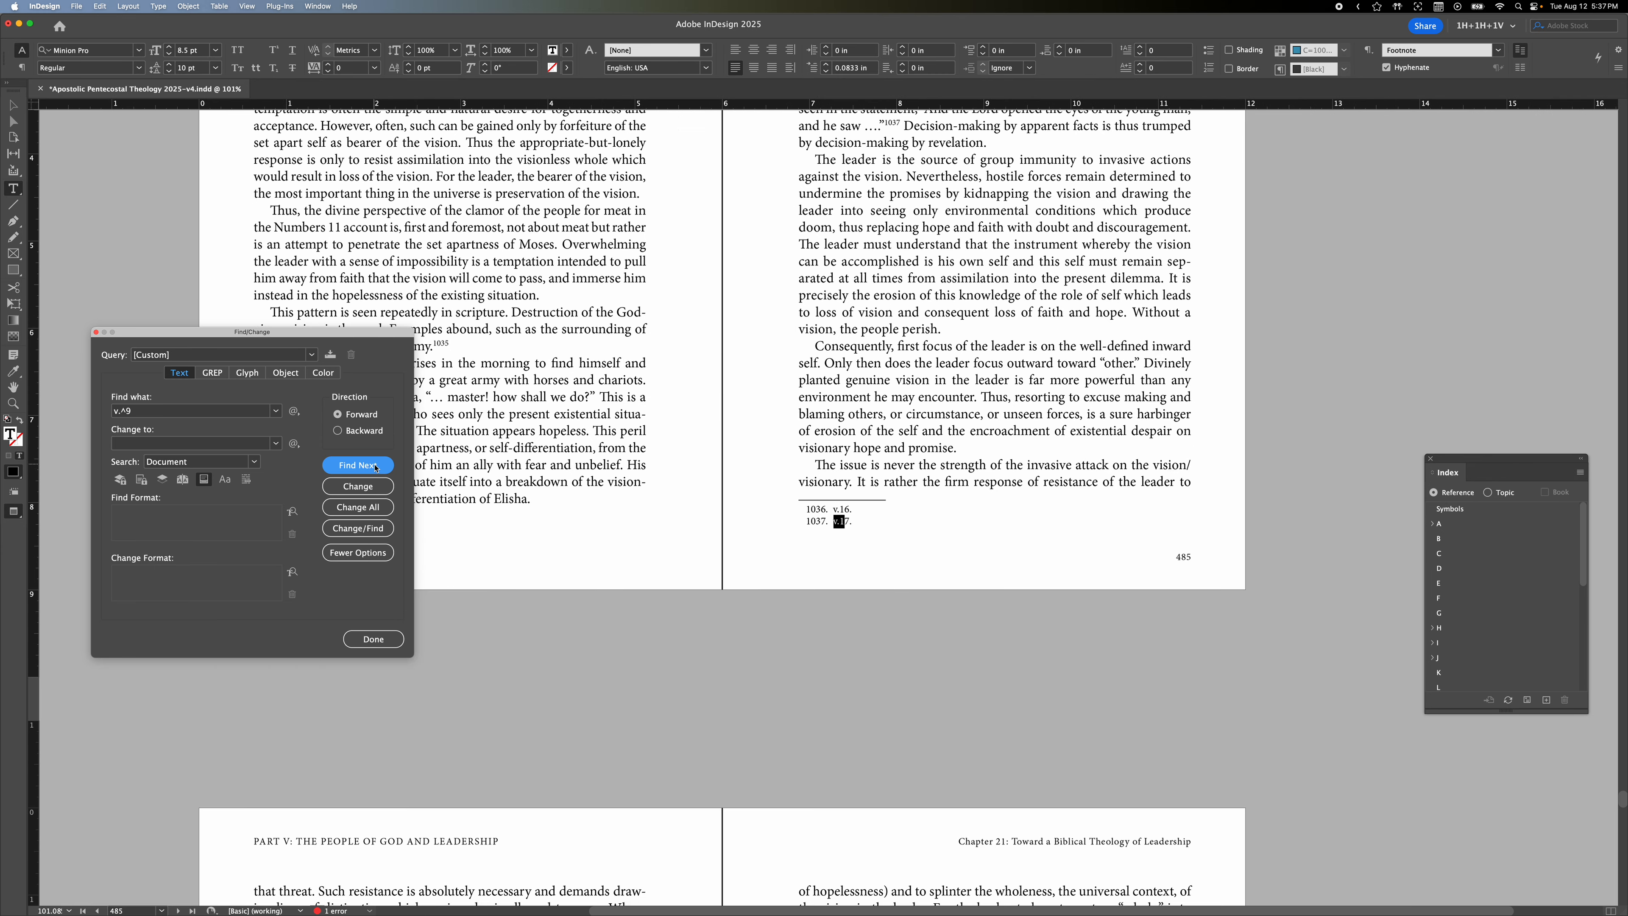
pyautogui.click(376, 467)
pyautogui.click(376, 468)
pyautogui.click(375, 468)
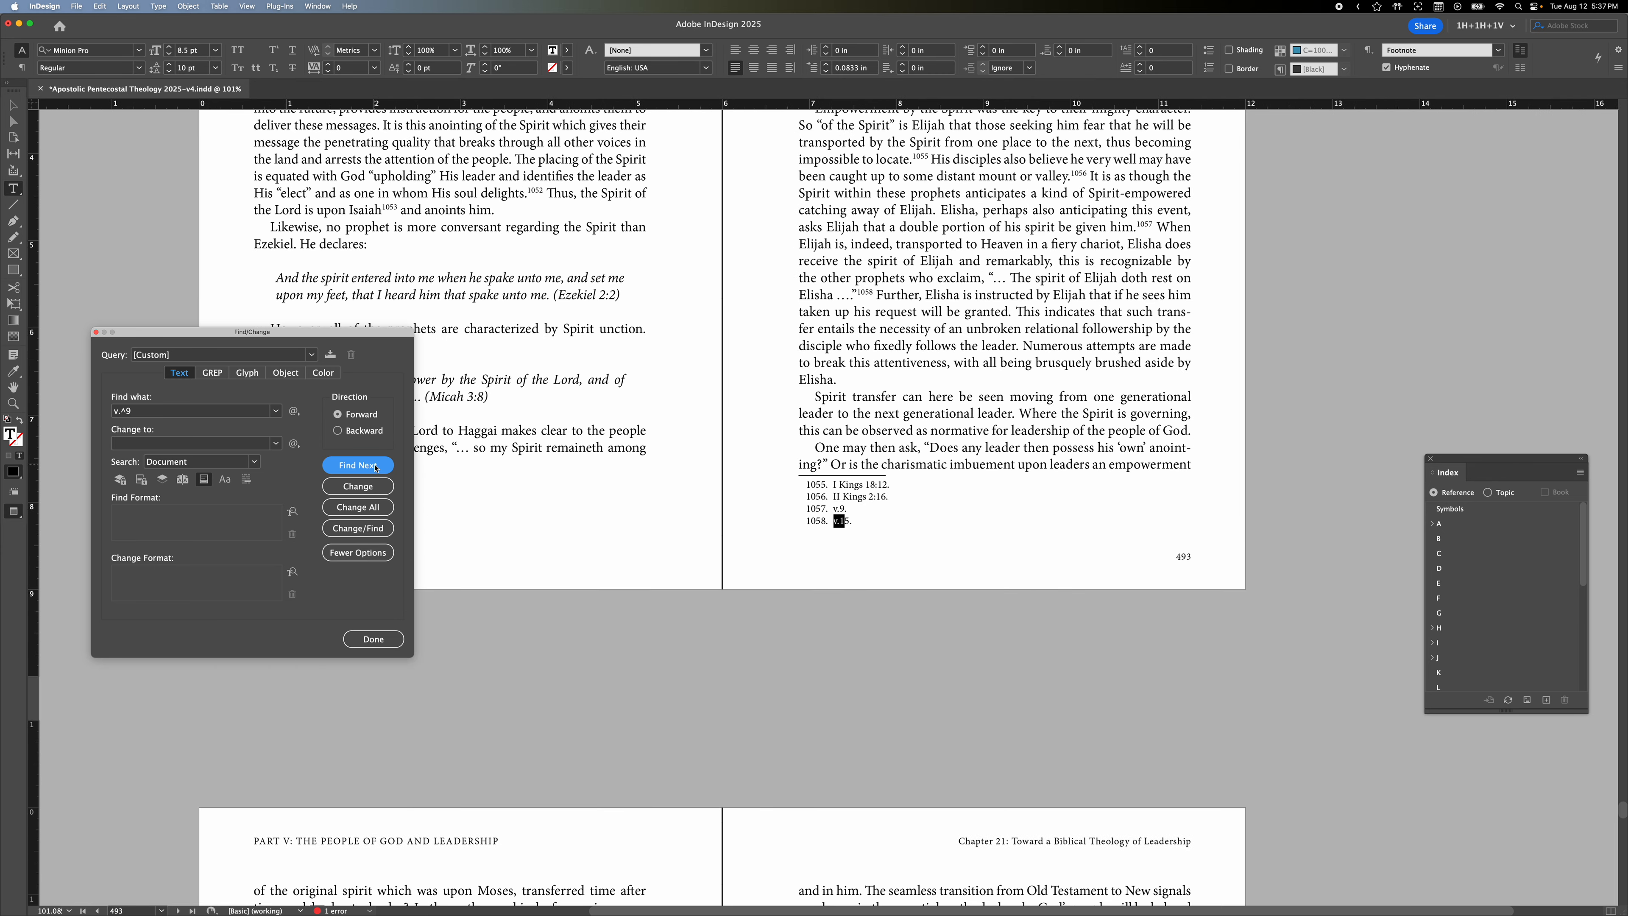
pyautogui.click(375, 468)
pyautogui.click(376, 468)
pyautogui.click(375, 468)
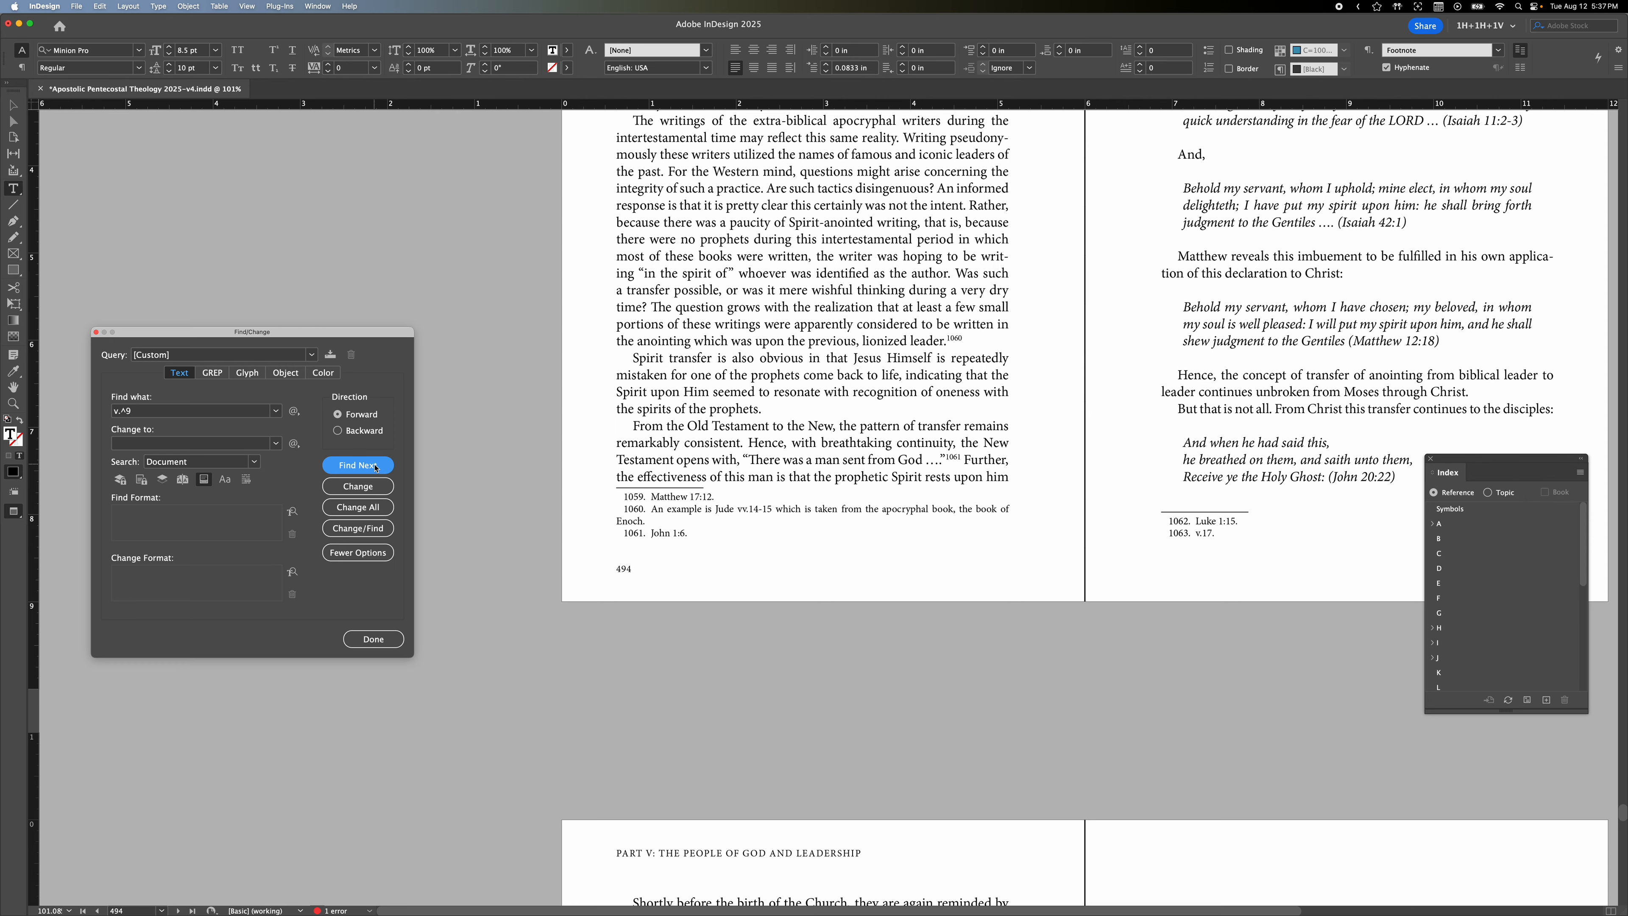
pyautogui.click(376, 467)
pyautogui.click(376, 468)
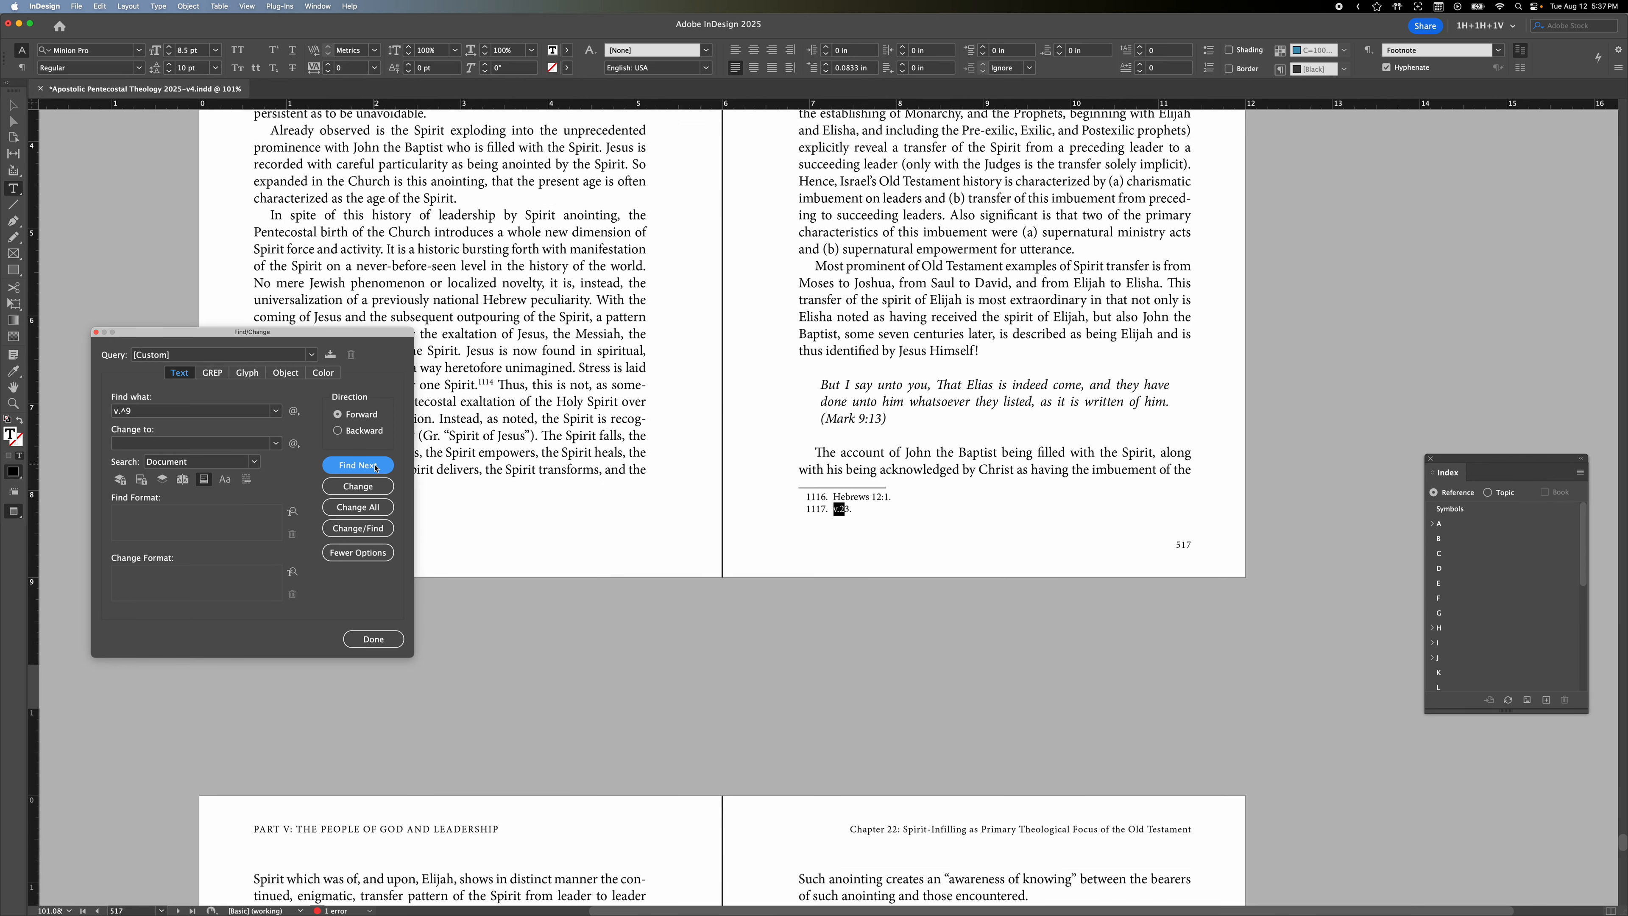
pyautogui.click(375, 468)
pyautogui.click(375, 468)
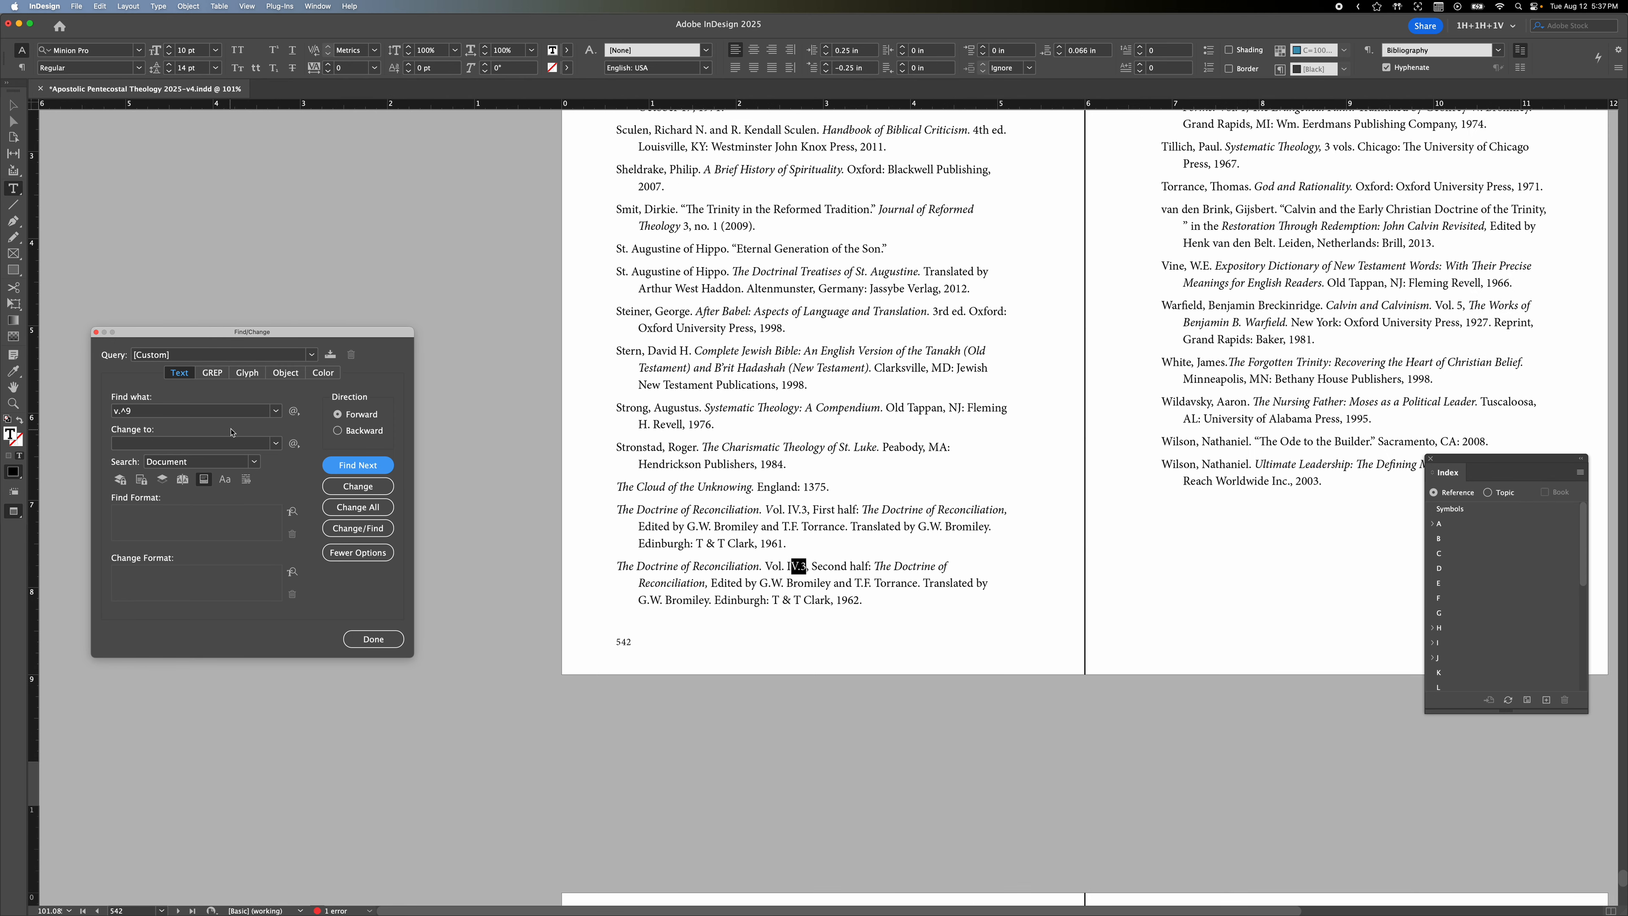
# - Change the search text to "v. ^9", with a space after the period, and go to the "v. 15" match on page 68
pyautogui.click(121, 414)
pyautogui.click(122, 411)
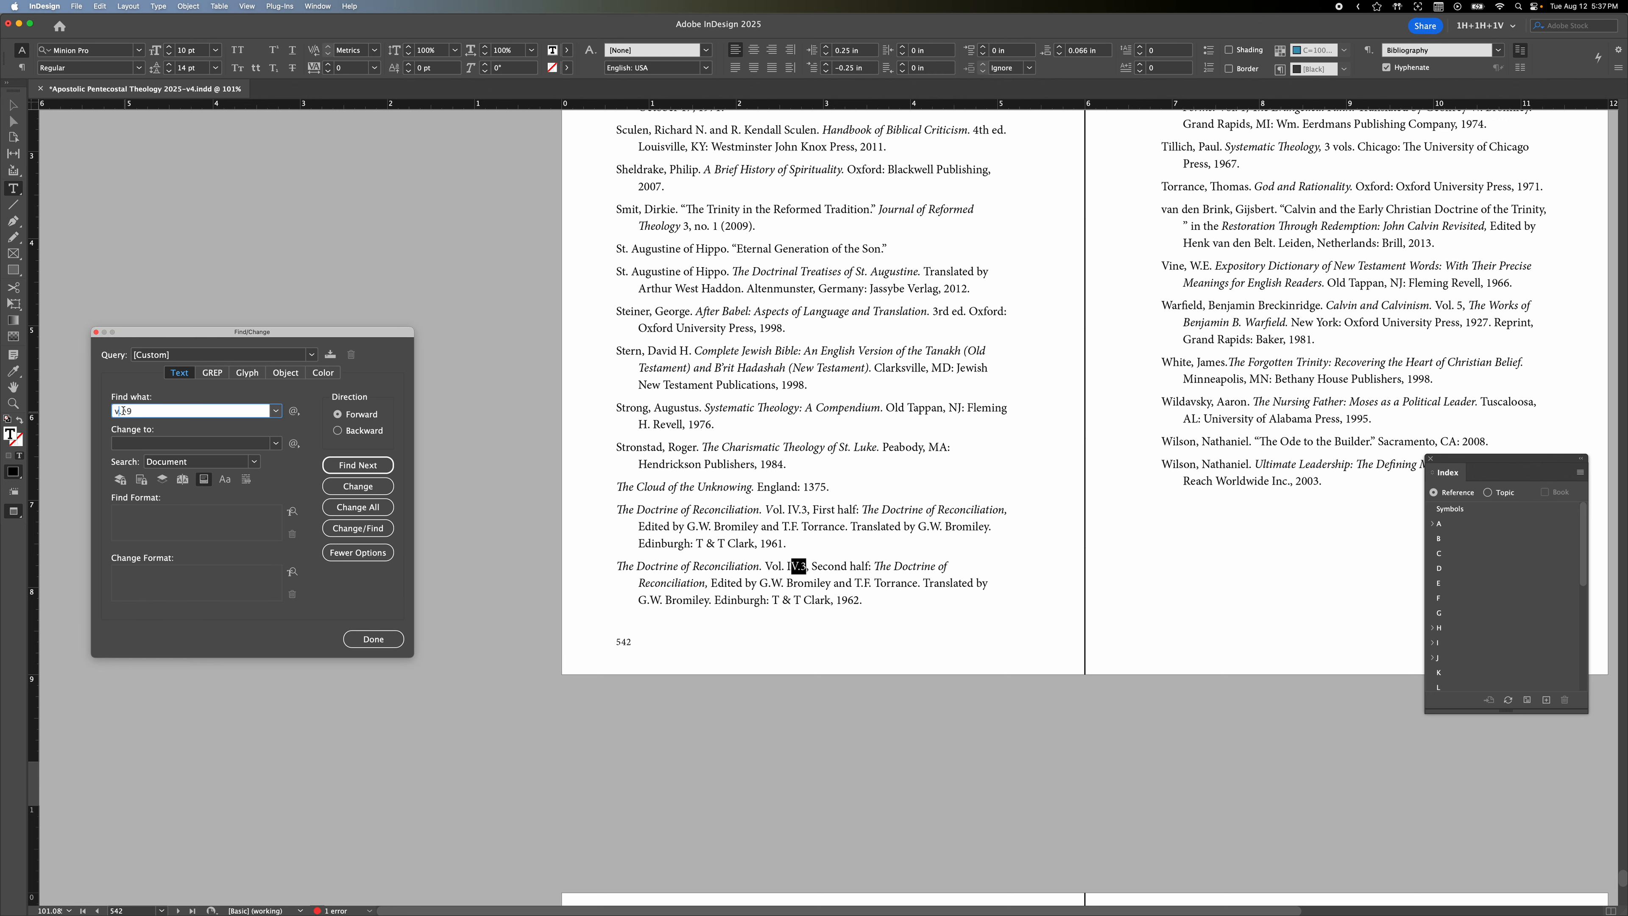
pyautogui.press('BackSpace')
pyautogui.write('.')
pyautogui.click(356, 466)
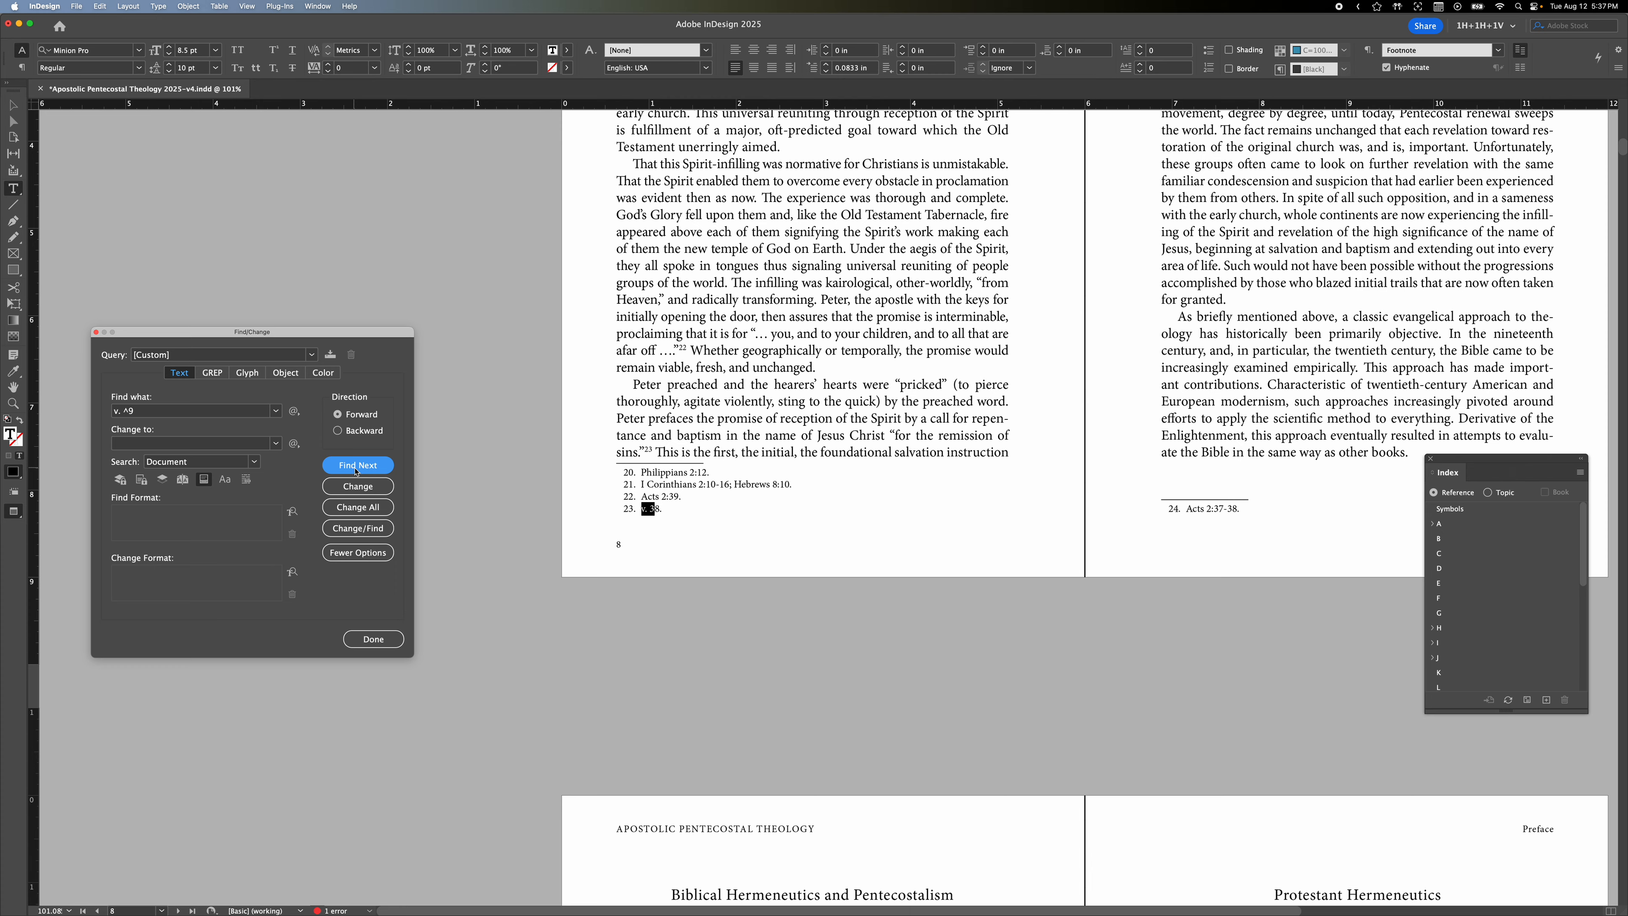
pyautogui.click(357, 465)
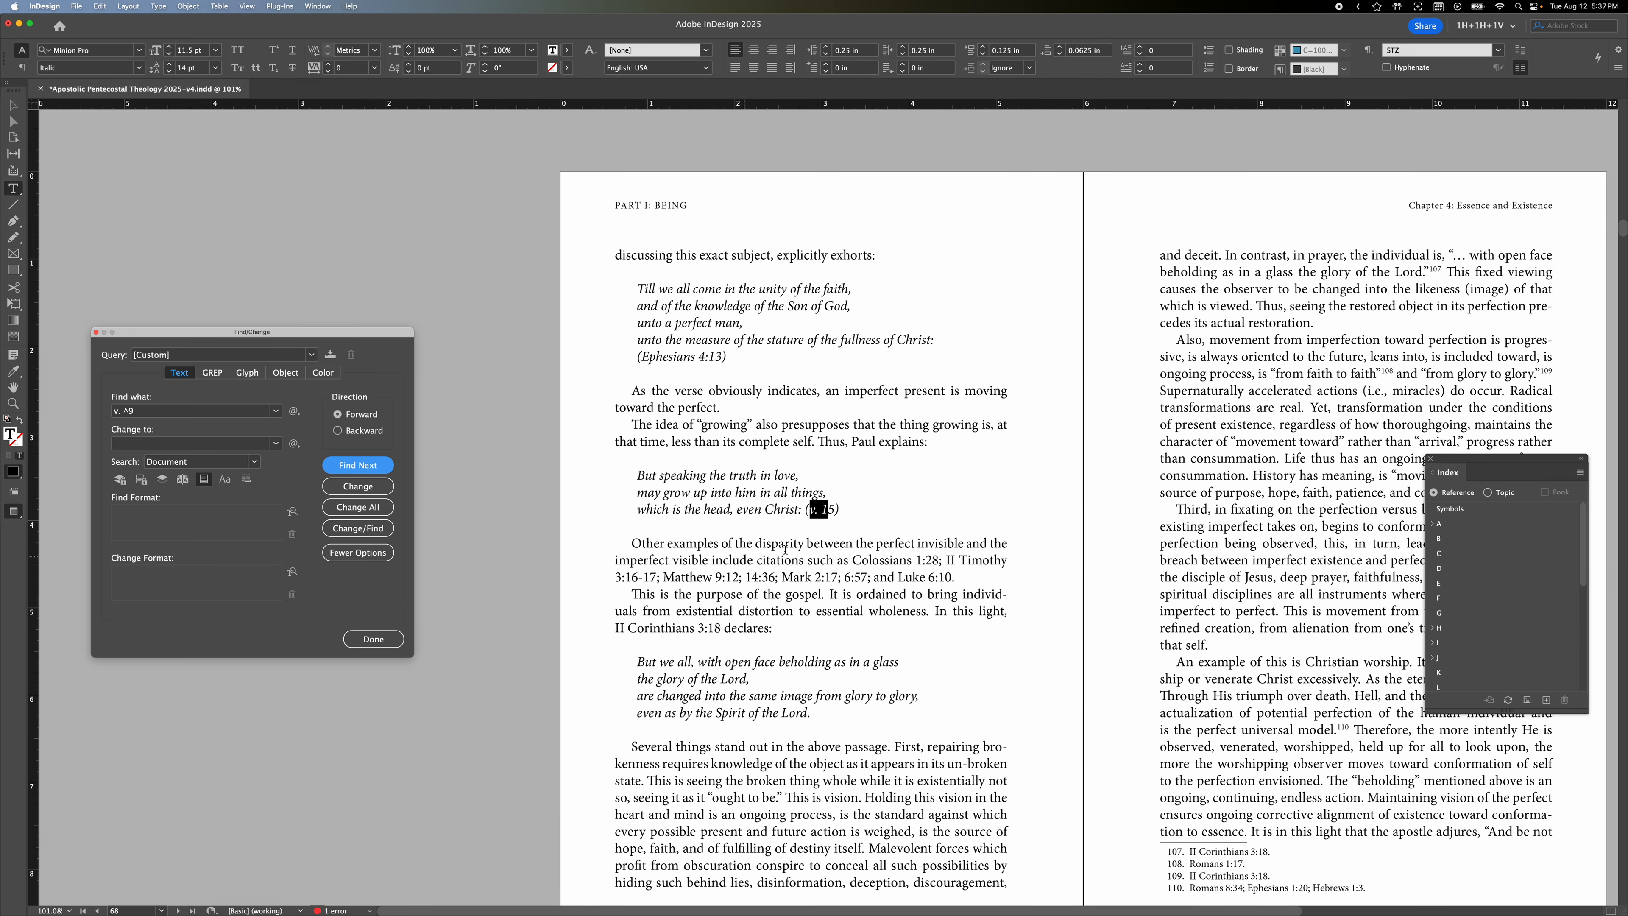
# - Delete the space between "v." and "15" in the verse reference below the second quotation on page 68
pyautogui.click(821, 510)
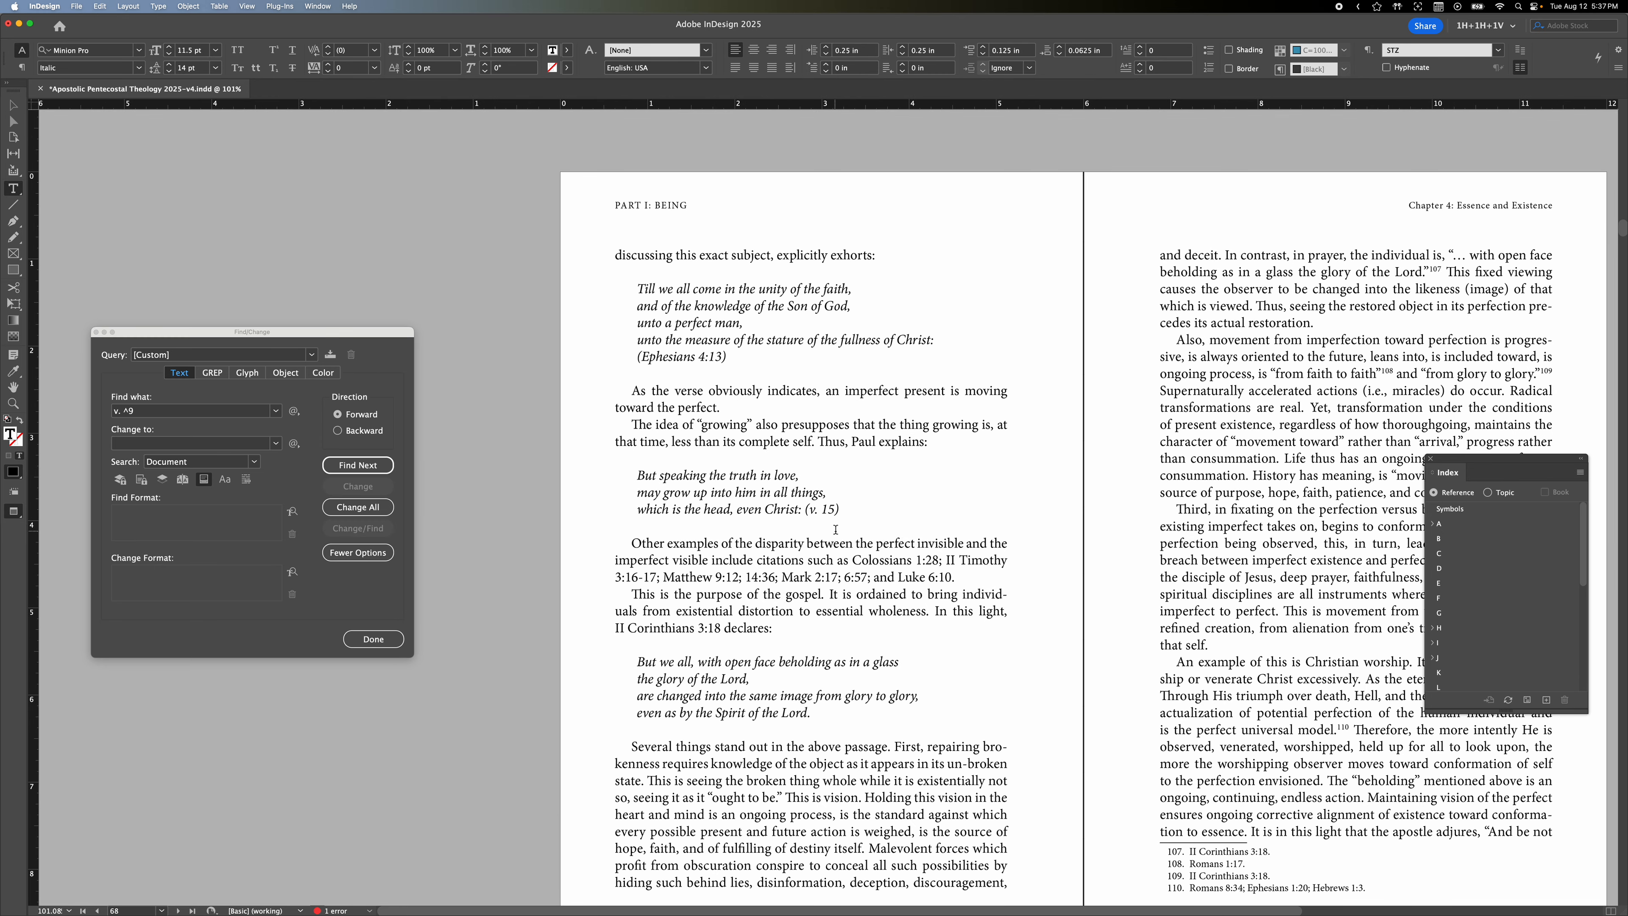
pyautogui.press('BackSpace')
pyautogui.scroll(1, 830, 517)
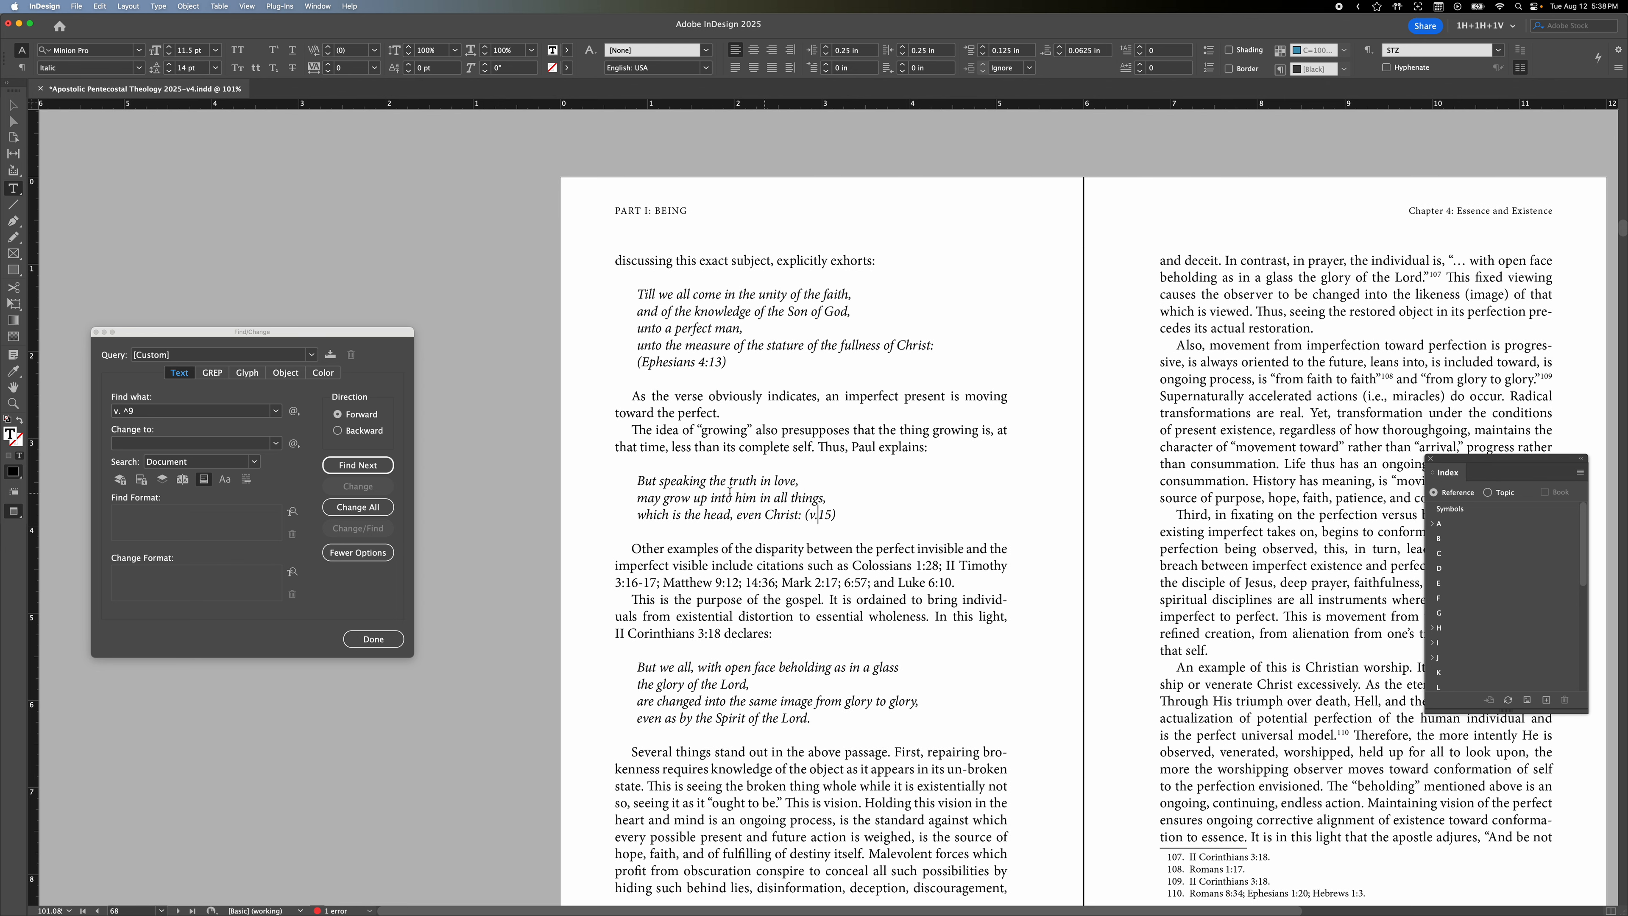
# - Go to the following match, set the search text back to "v.^9", search backward to "v.15" on page 68, and restore the forward direction
pyautogui.click(357, 465)
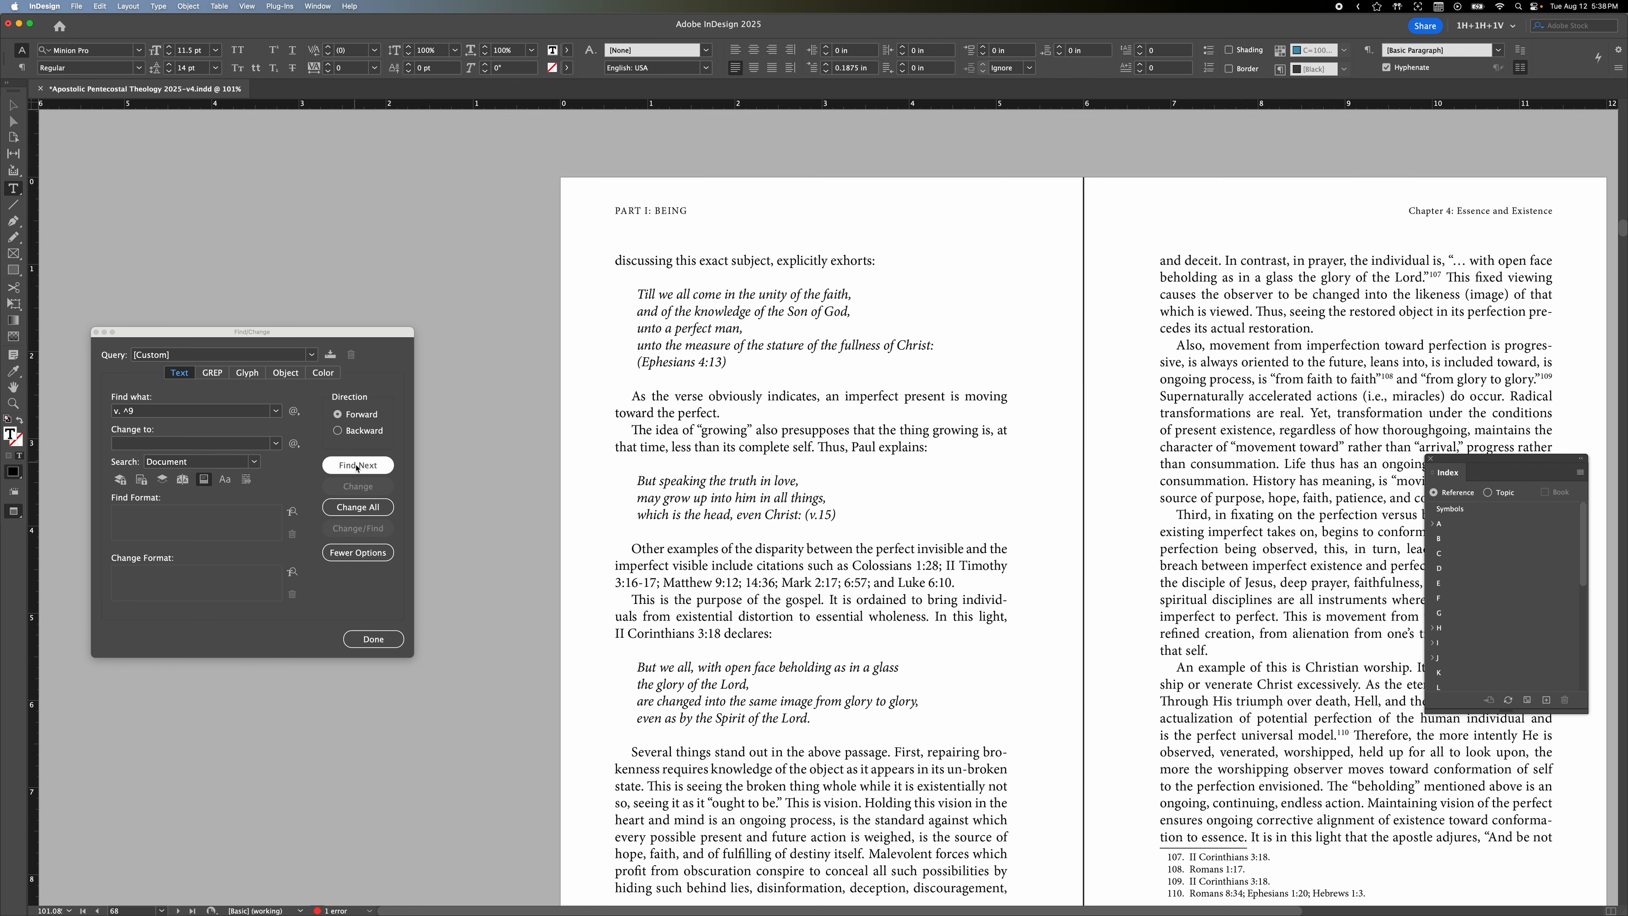
pyautogui.click(334, 467)
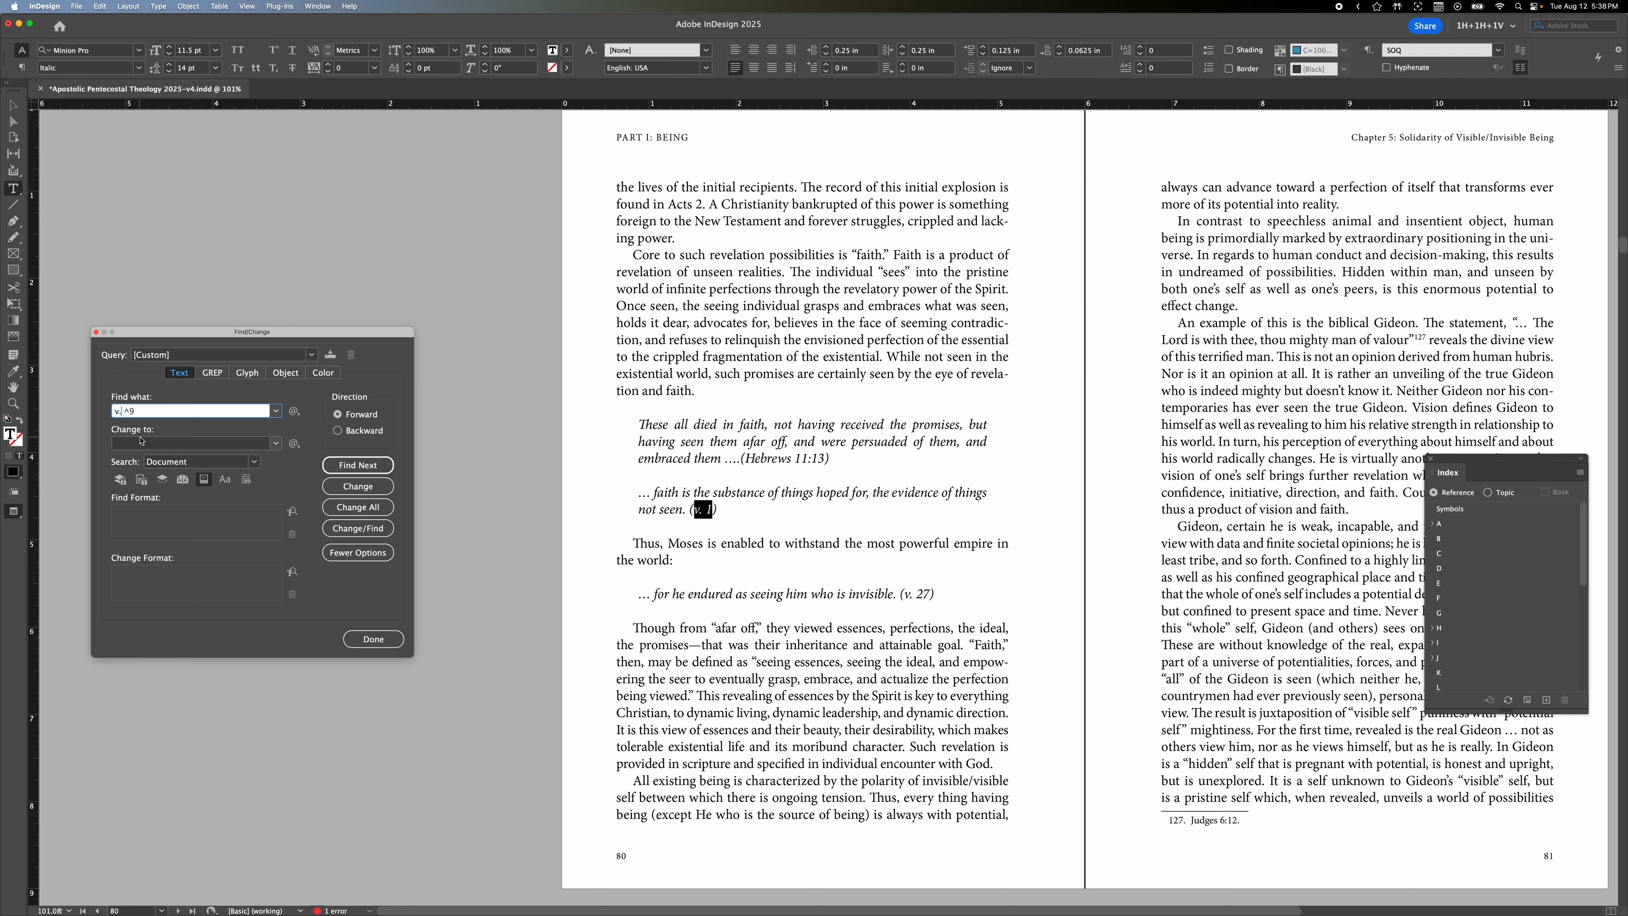
pyautogui.press('BackSpace')
pyautogui.click(338, 430)
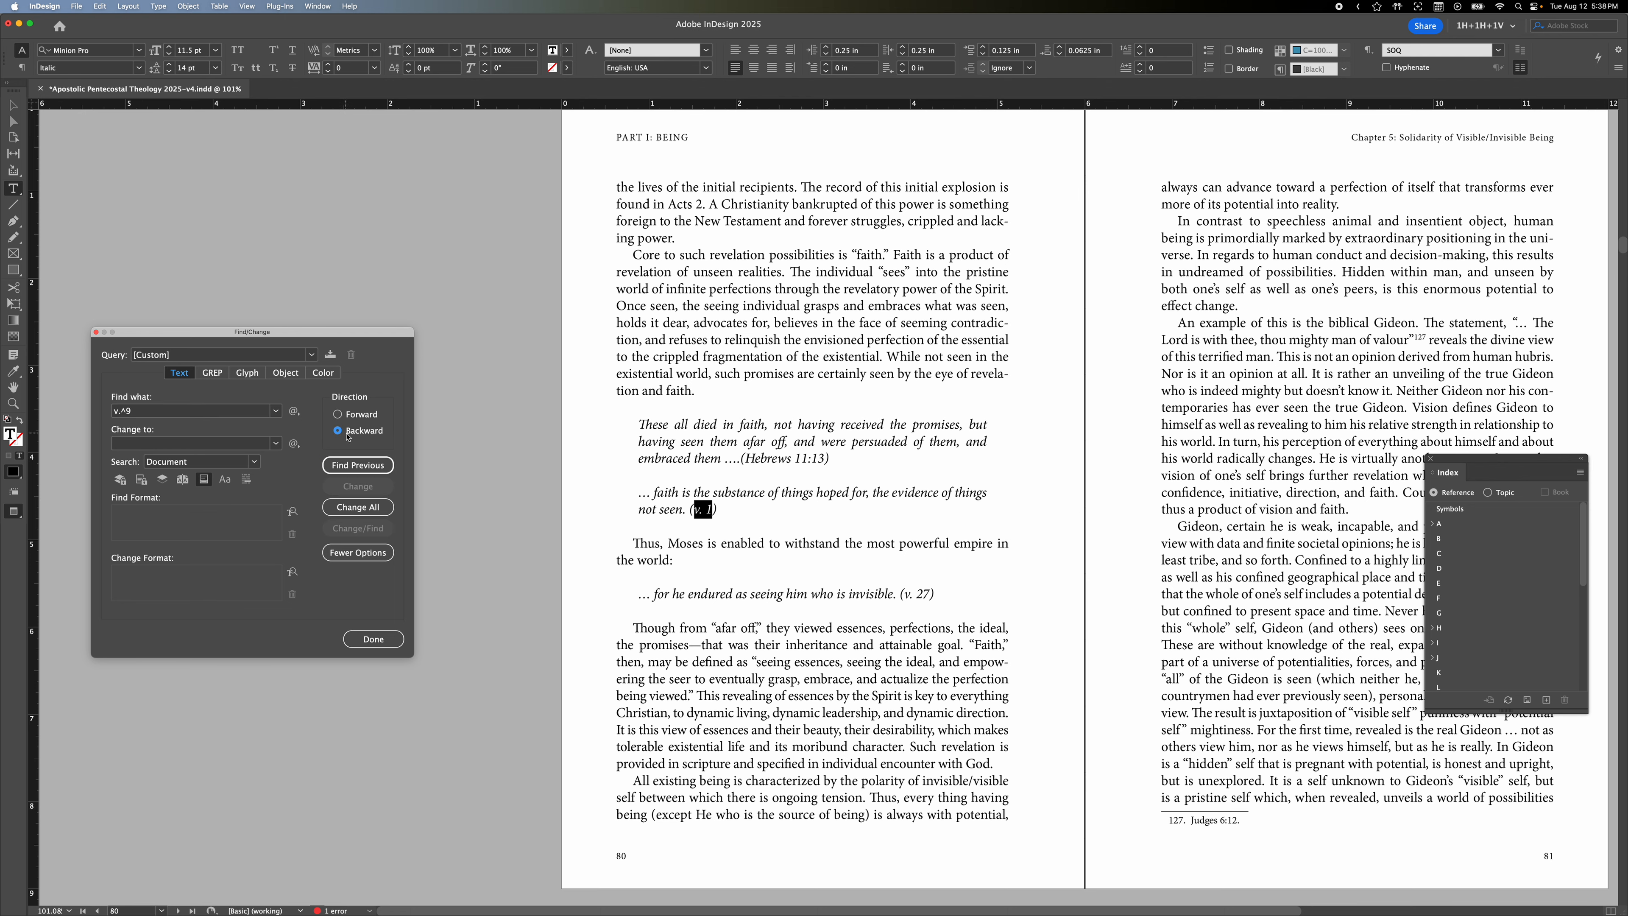
pyautogui.click(358, 465)
pyautogui.click(351, 467)
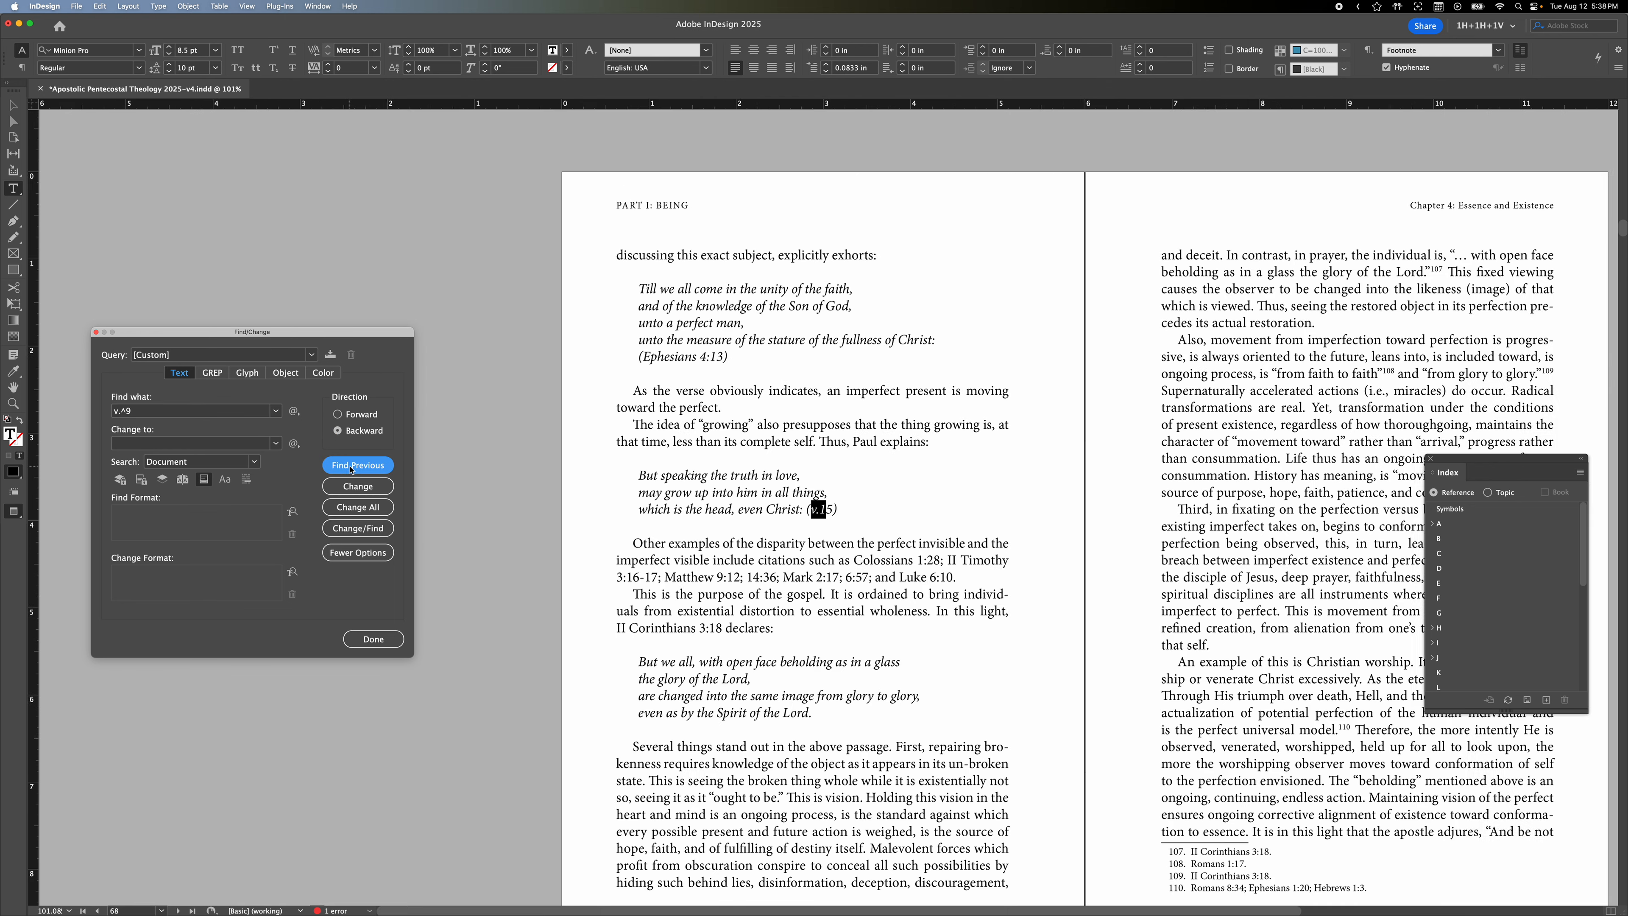
pyautogui.click(795, 503)
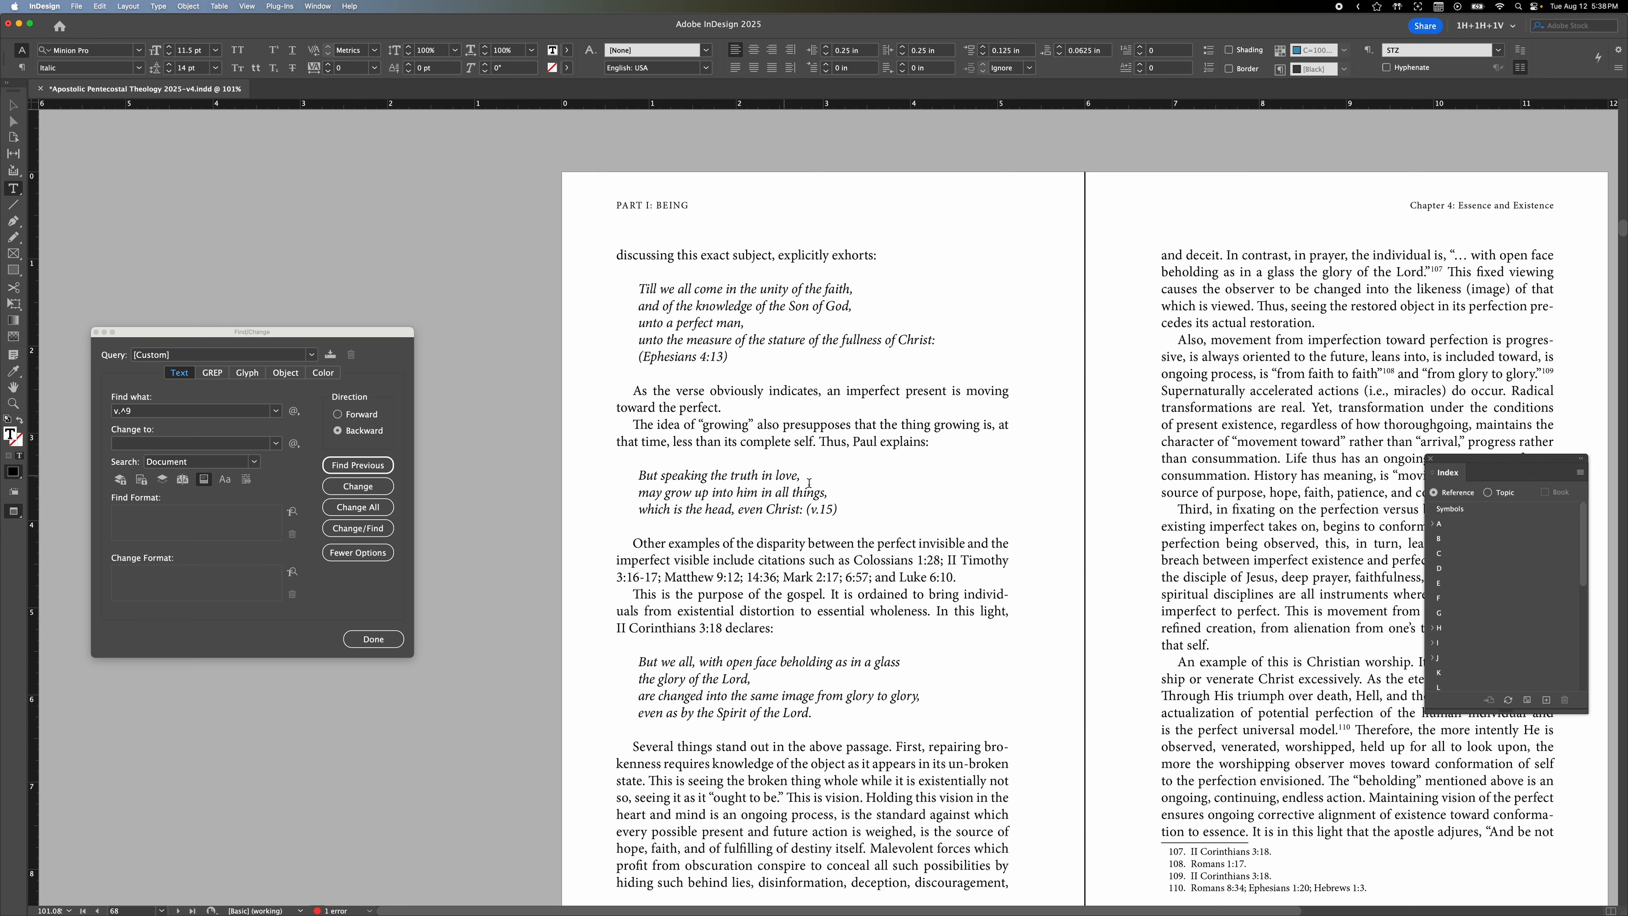
pyautogui.click(339, 414)
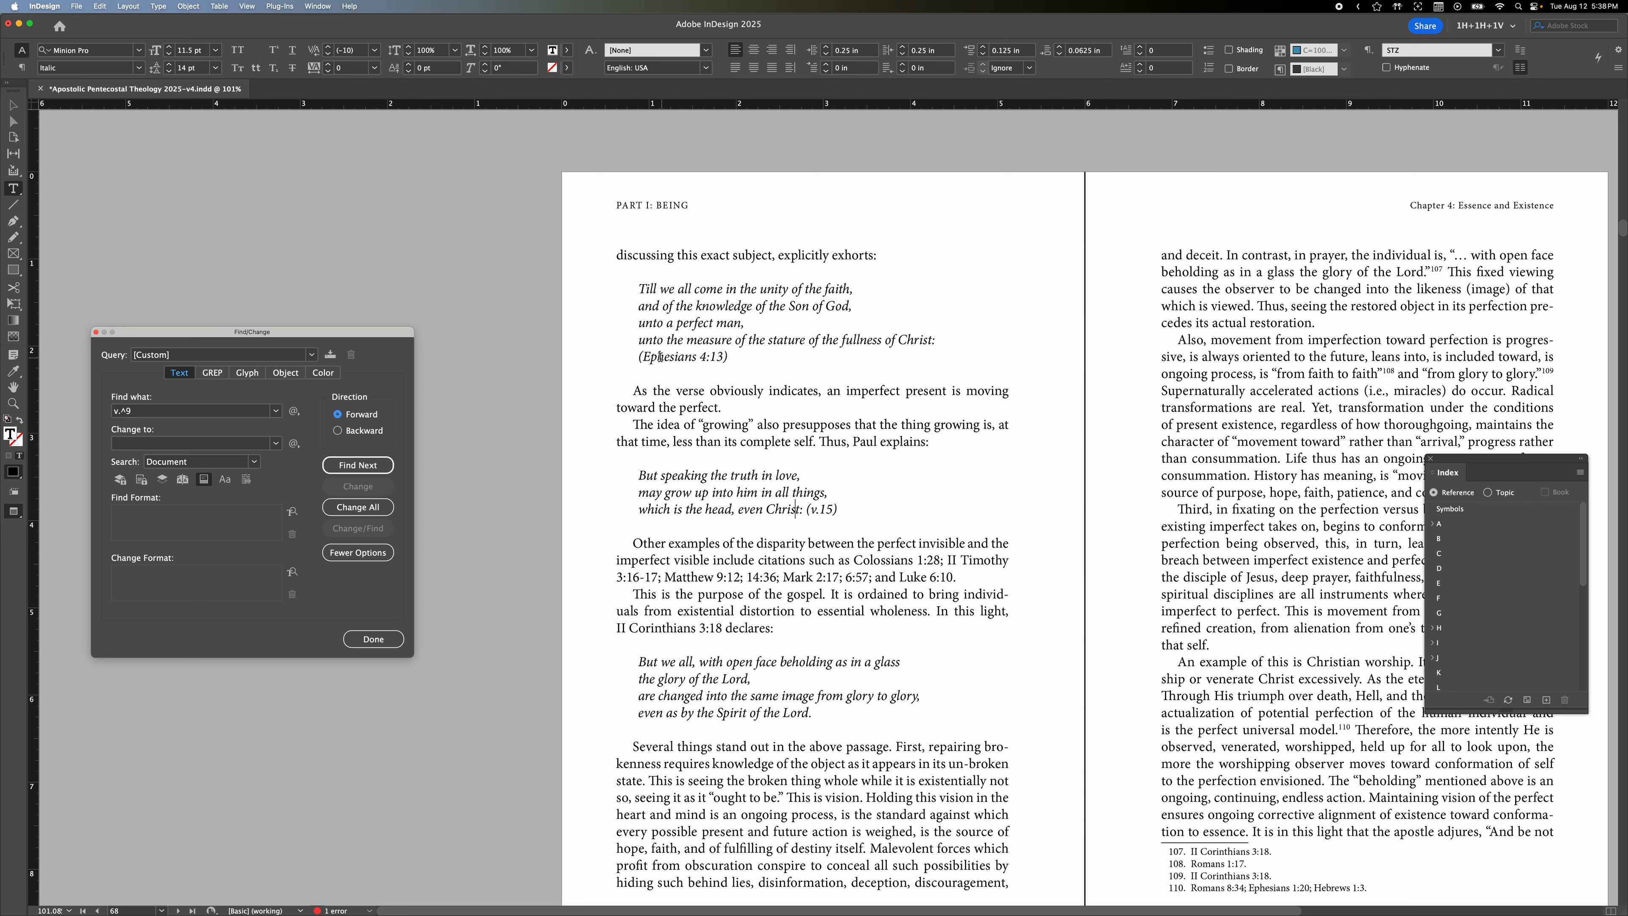
# - Select "15" in "(v.15)" on page 68 and add it to the index as "Ephesions 4:15" with a current-page reference
pyautogui.click(704, 357)
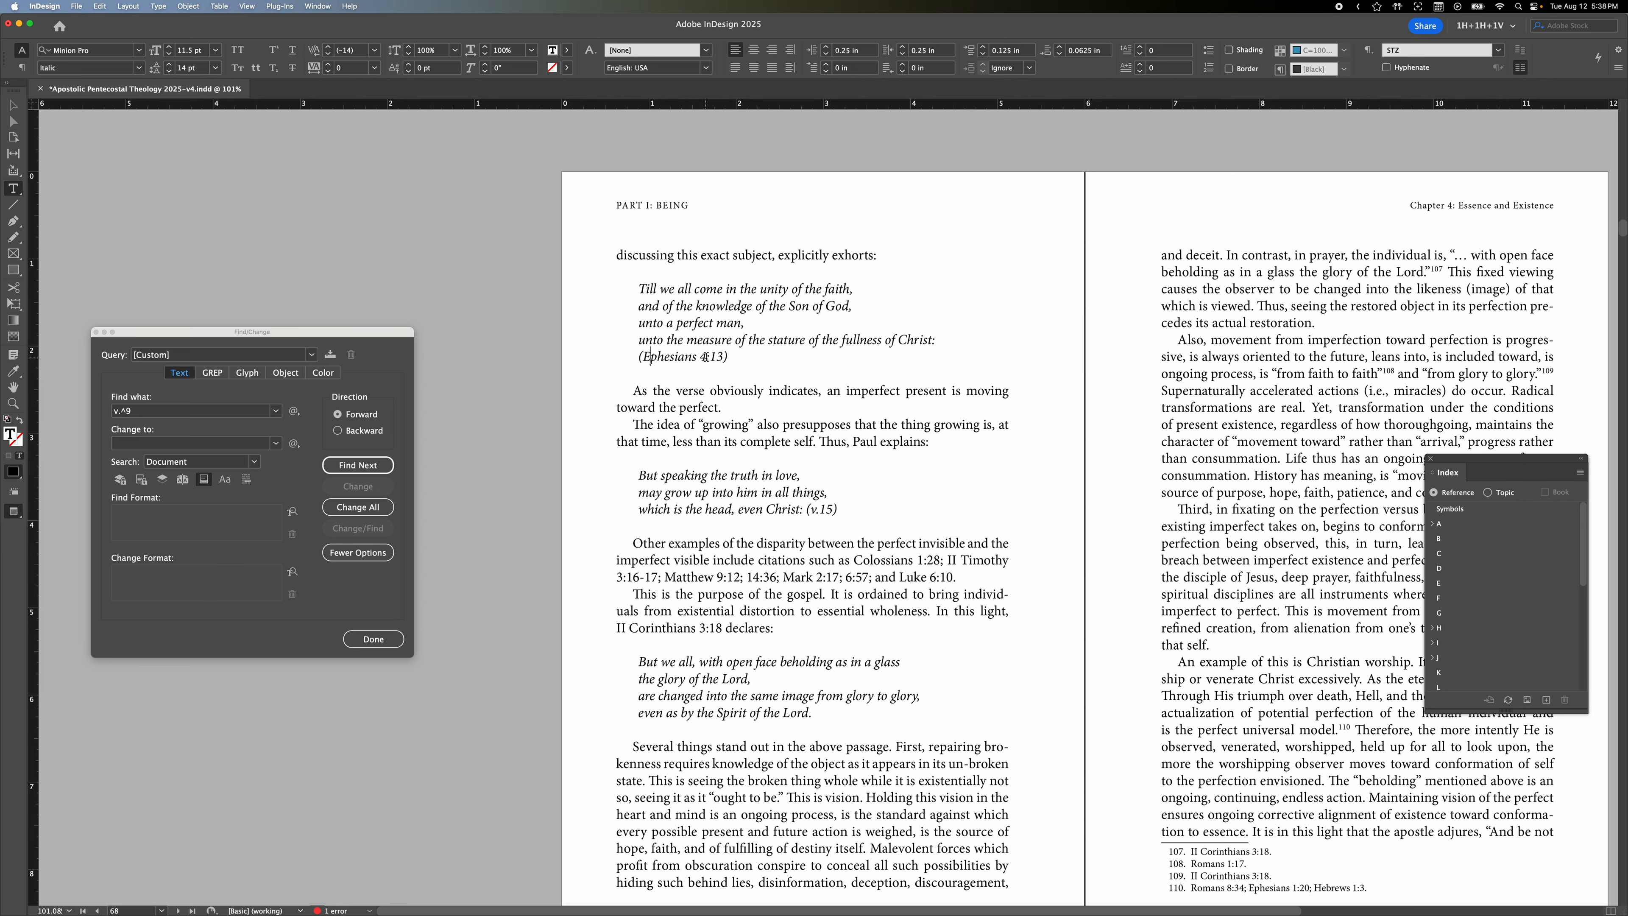
pyautogui.click(827, 510)
pyautogui.doubleClick(827, 511)
pyautogui.click(1546, 700)
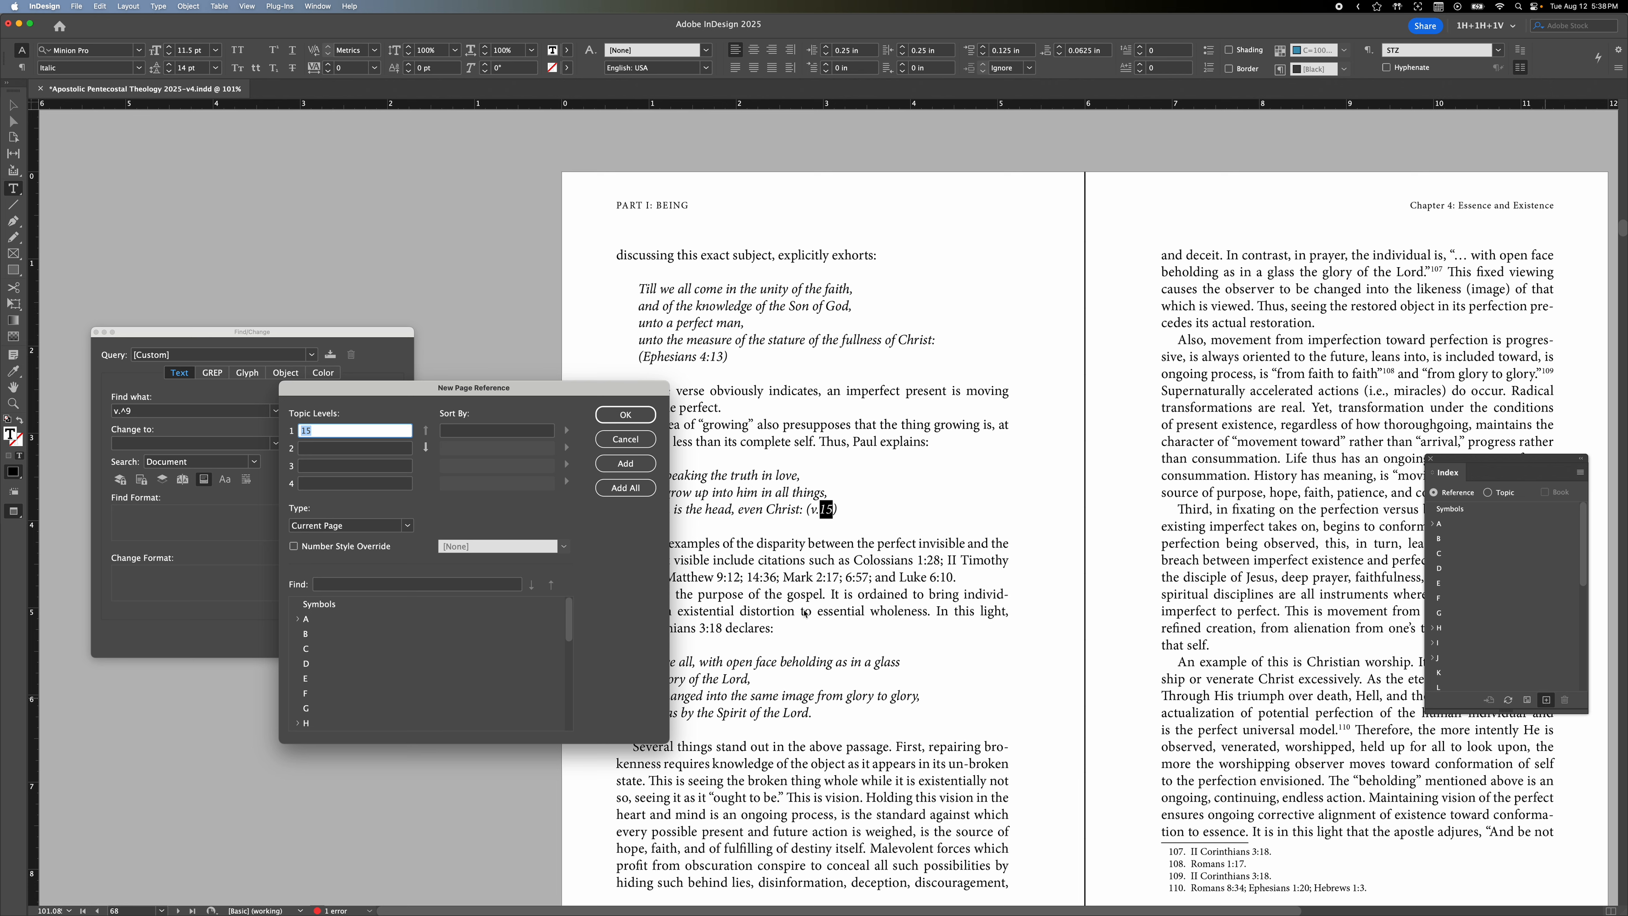
pyautogui.click(303, 430)
pyautogui.write('Ephesions 4:')
pyautogui.click(382, 431)
pyautogui.click(626, 469)
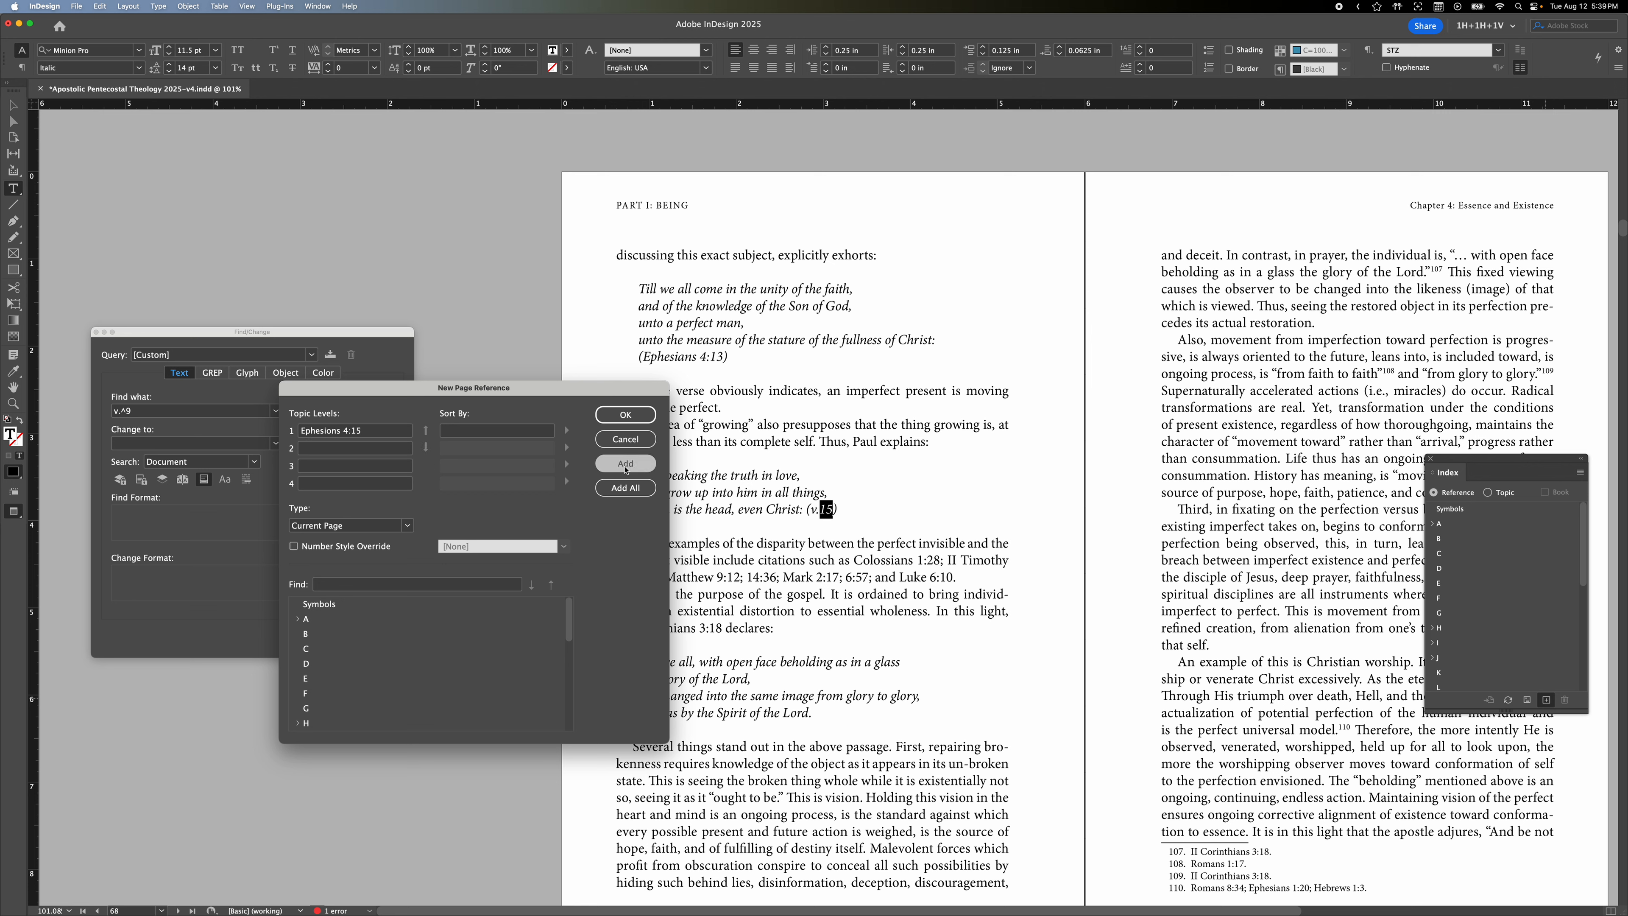
pyautogui.click(625, 414)
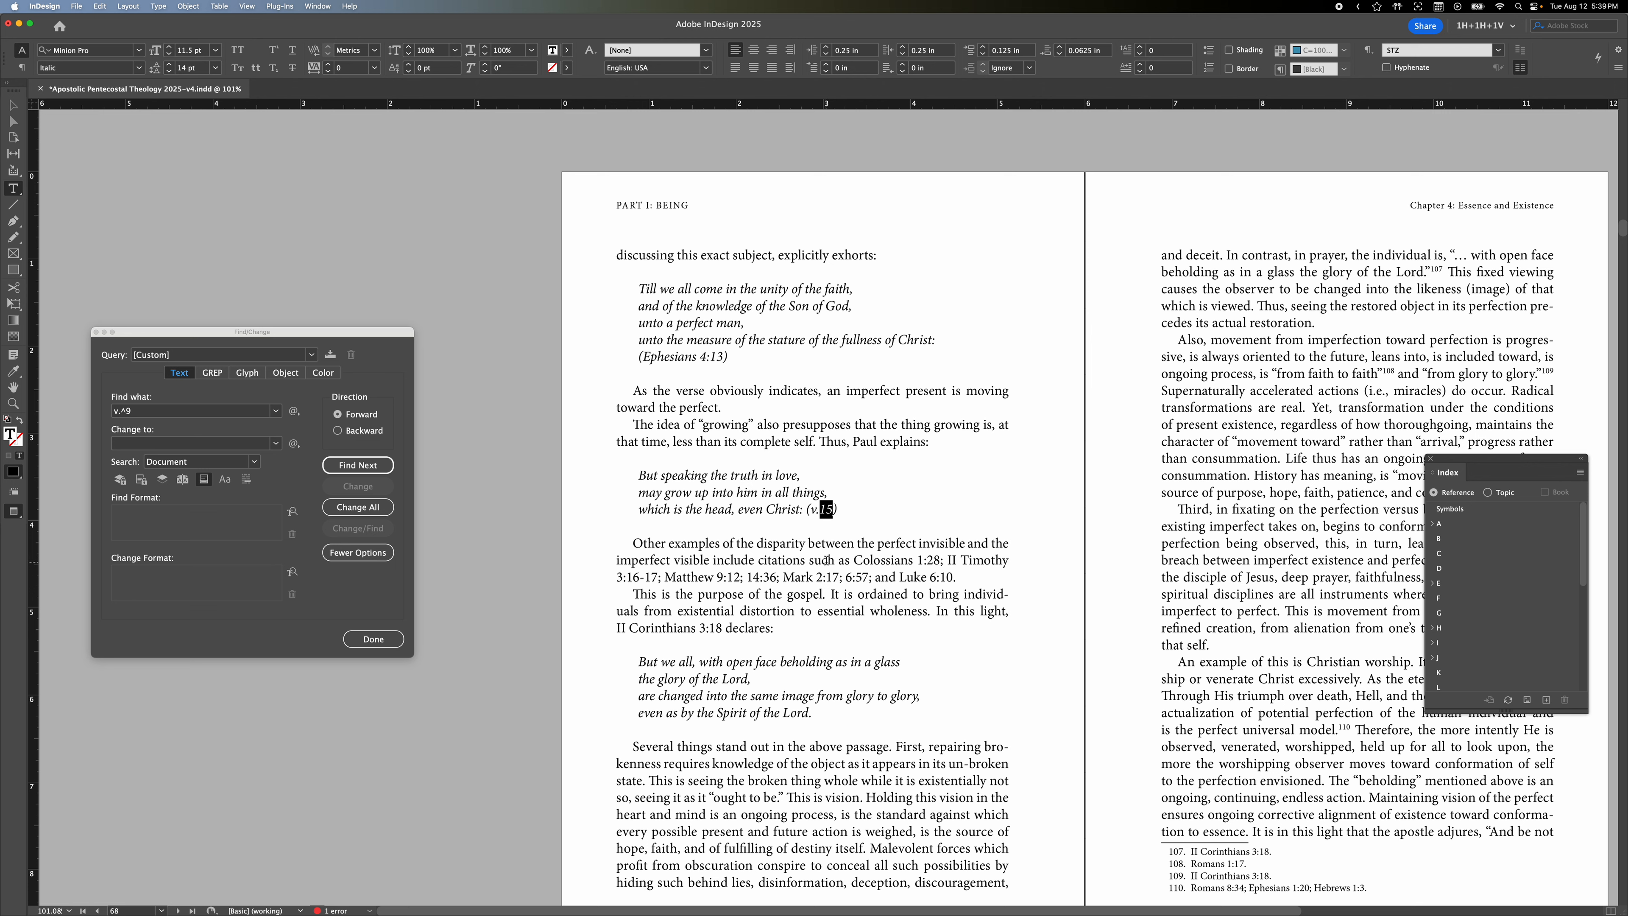
pyautogui.click(826, 538)
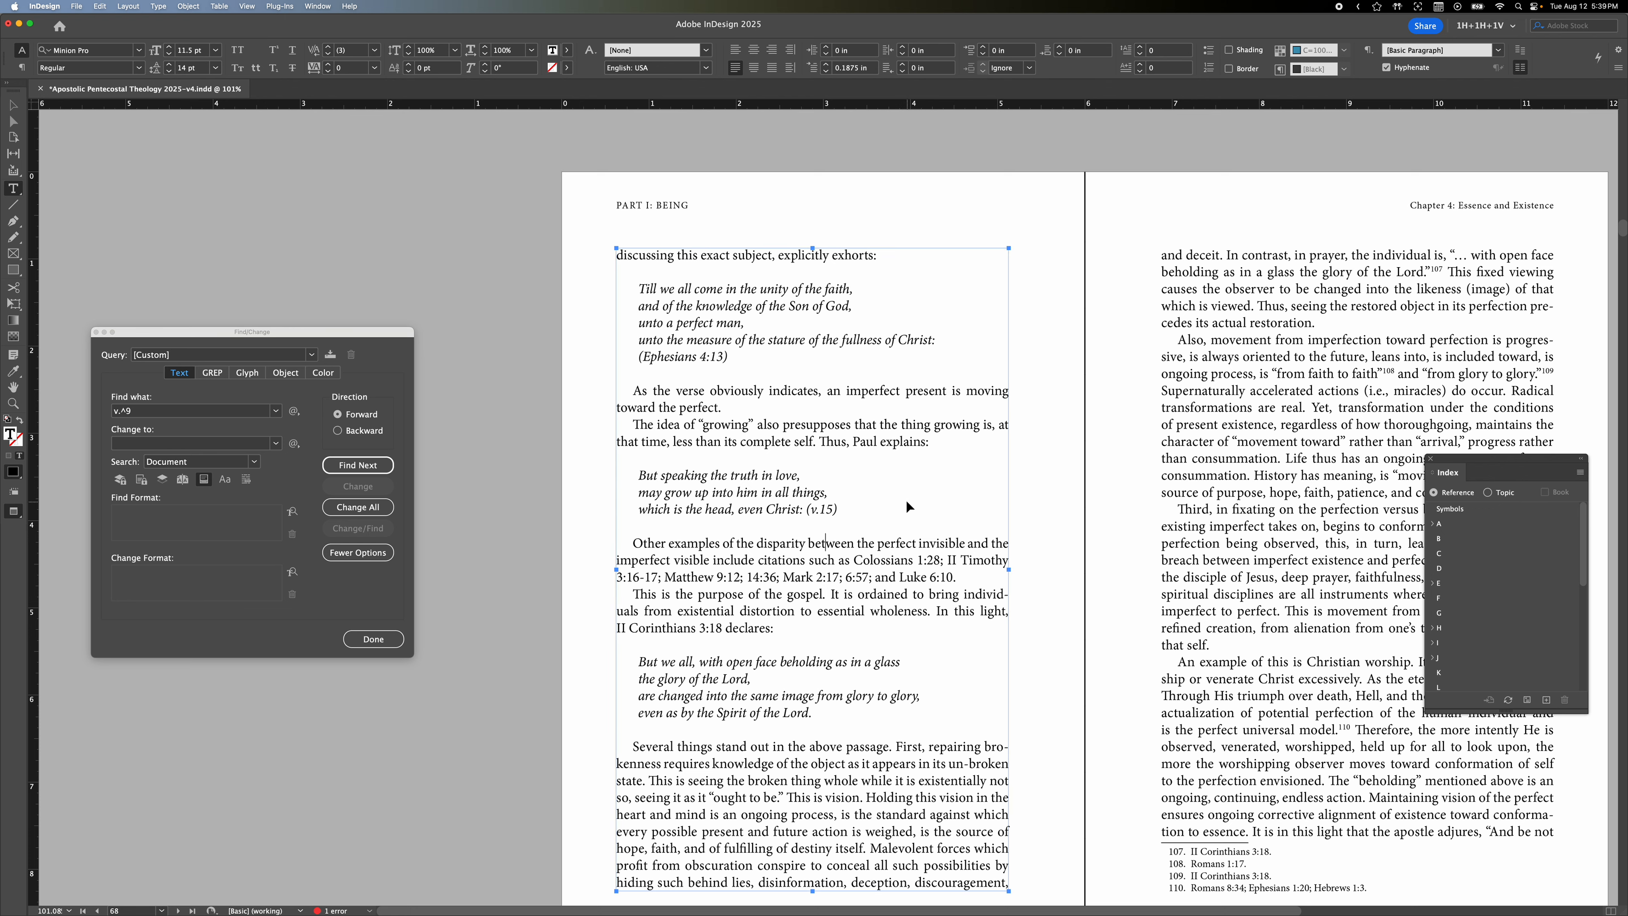
# - Check the indexing instructions in TextEdit, switch back to InDesign, and go to the Index page on page 545
pyautogui.press('super+Tab')
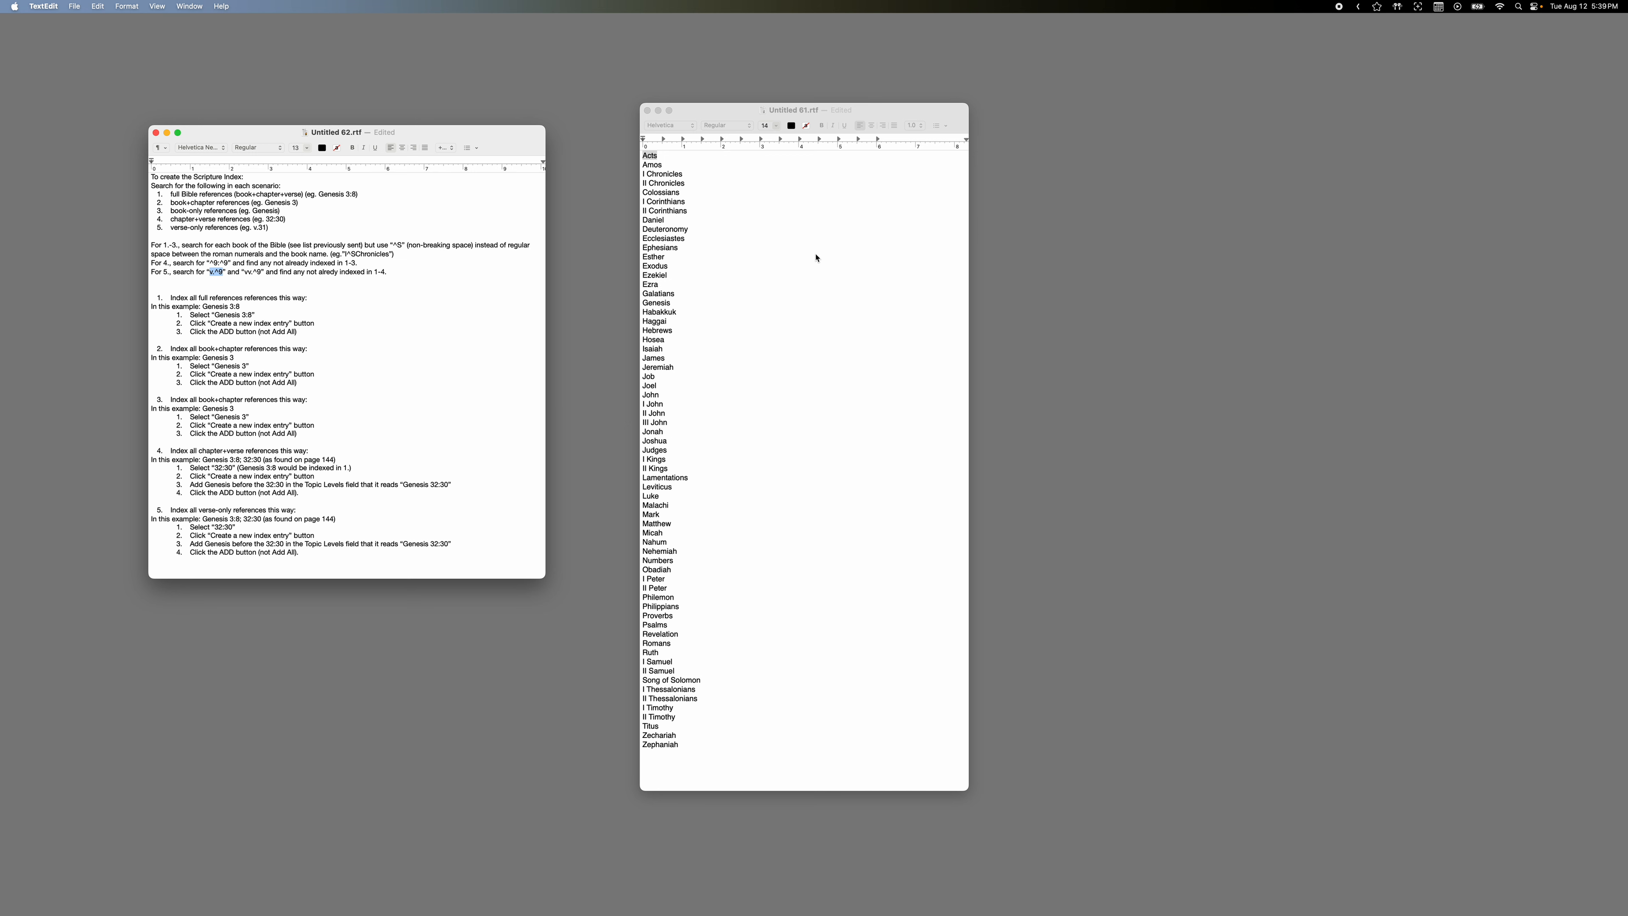
pyautogui.press('super+Tab')
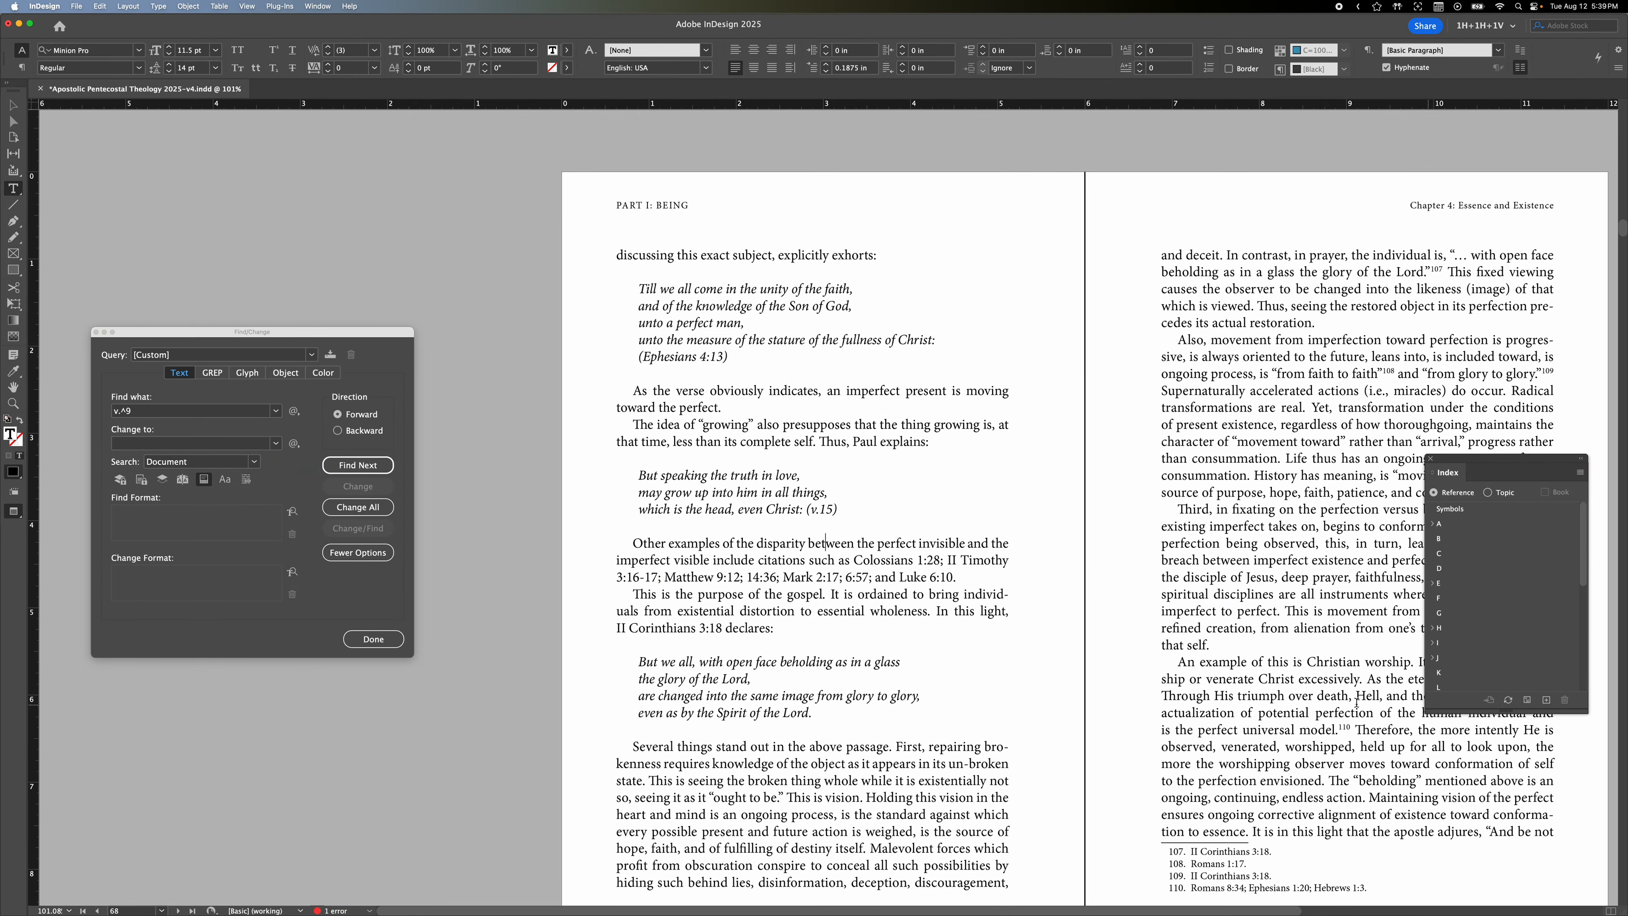
pyautogui.click(194, 911)
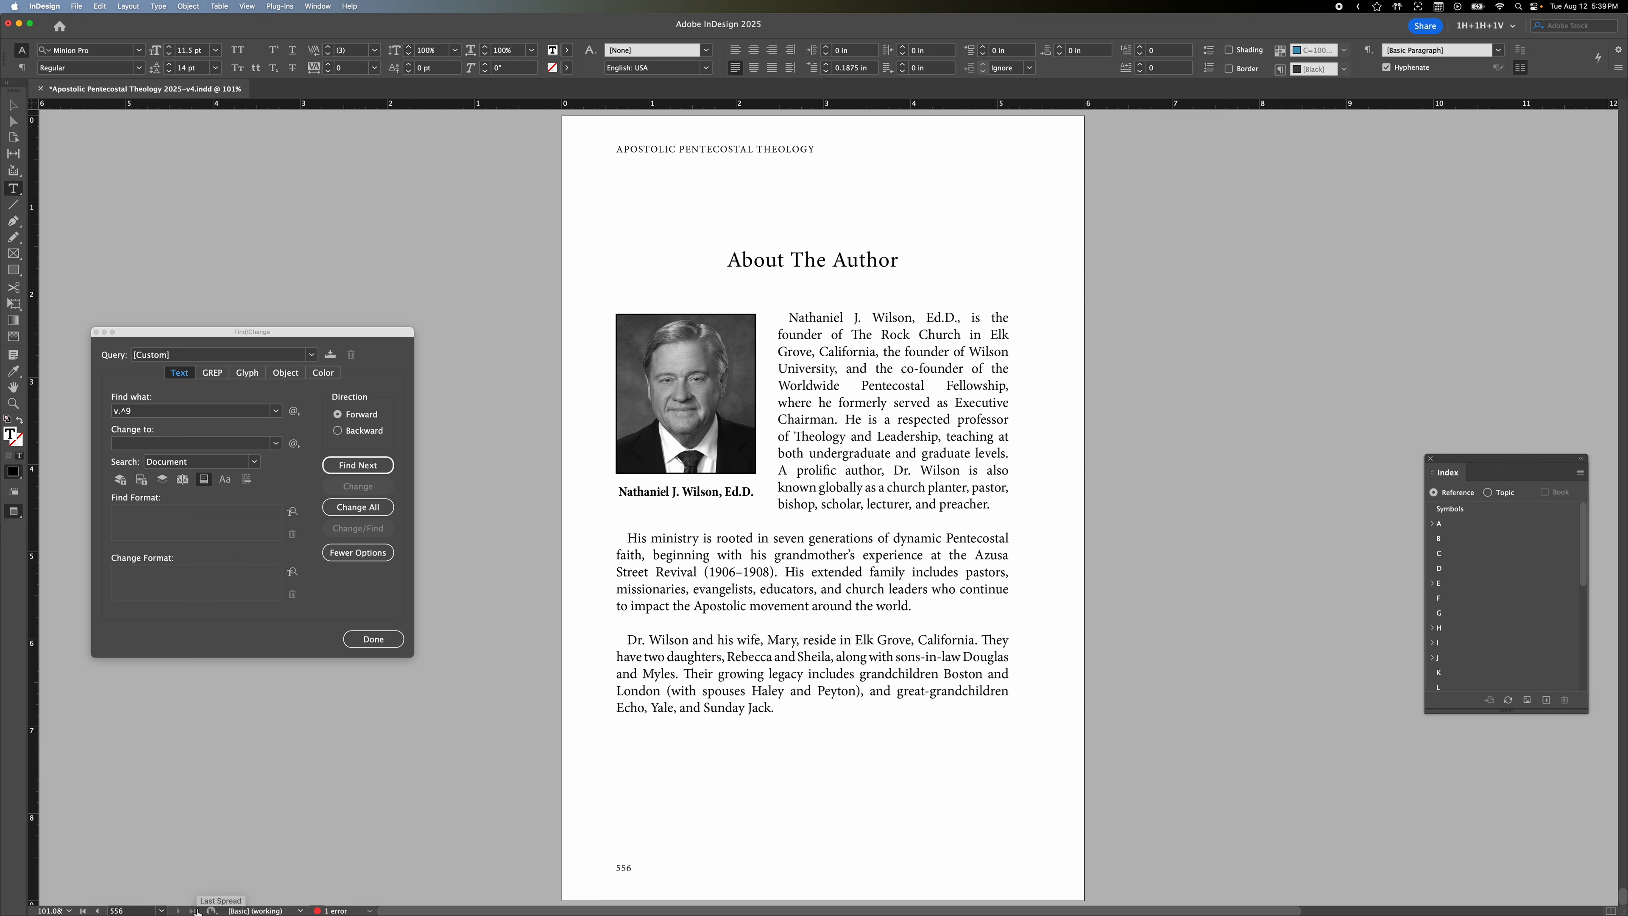
pyautogui.click(98, 910)
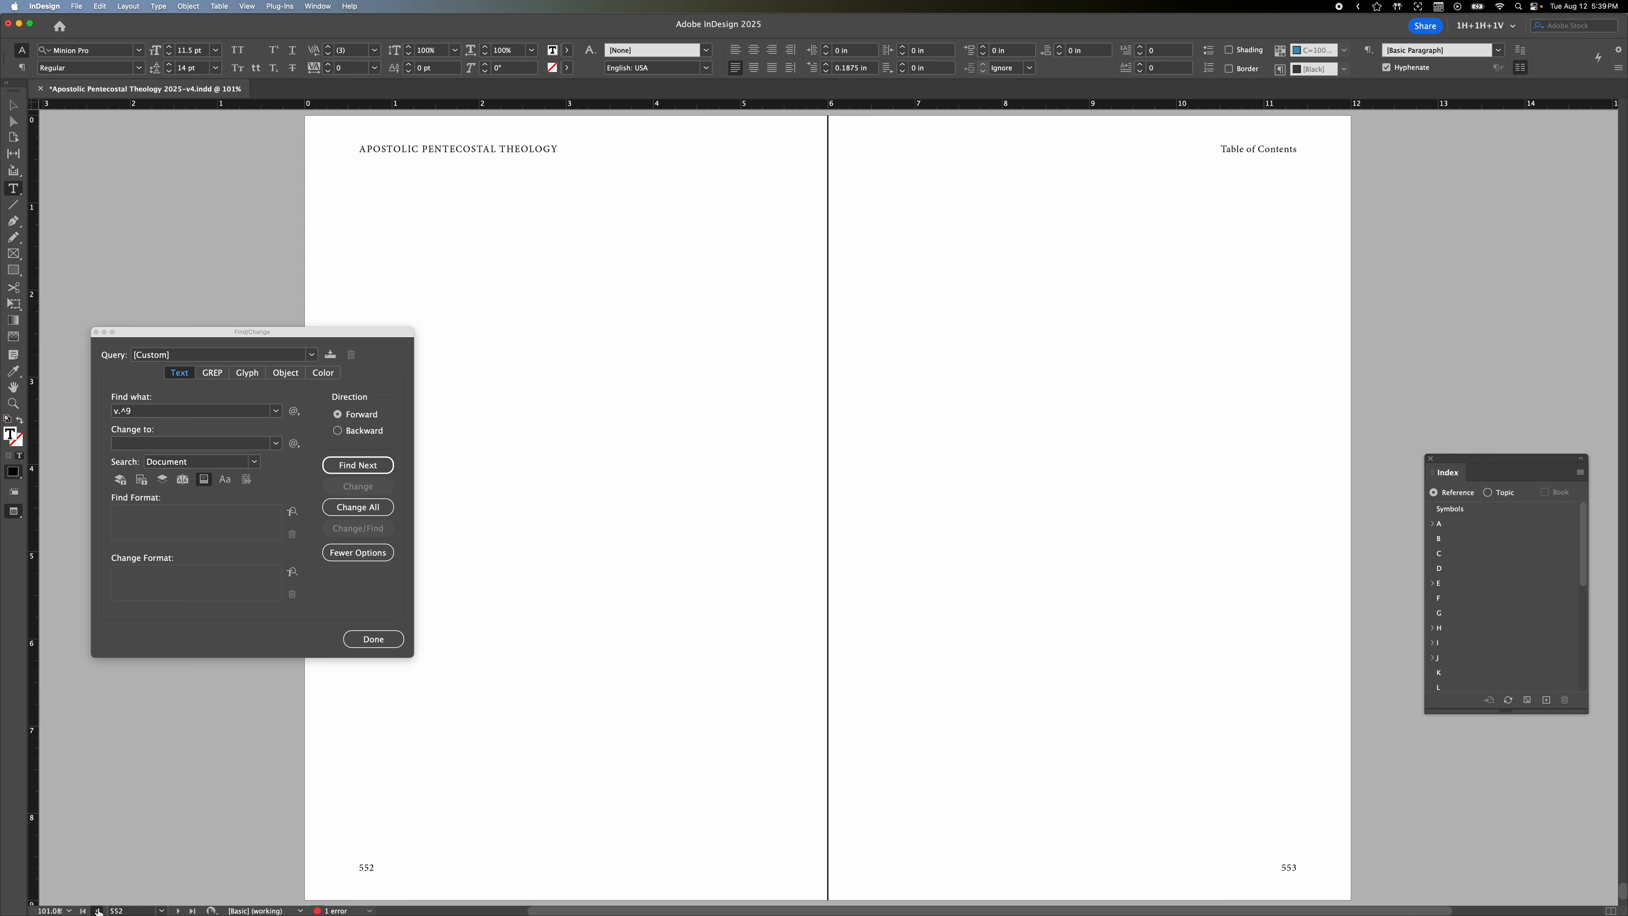
pyautogui.click(98, 911)
pyautogui.click(98, 911)
pyautogui.click(98, 910)
pyautogui.click(98, 911)
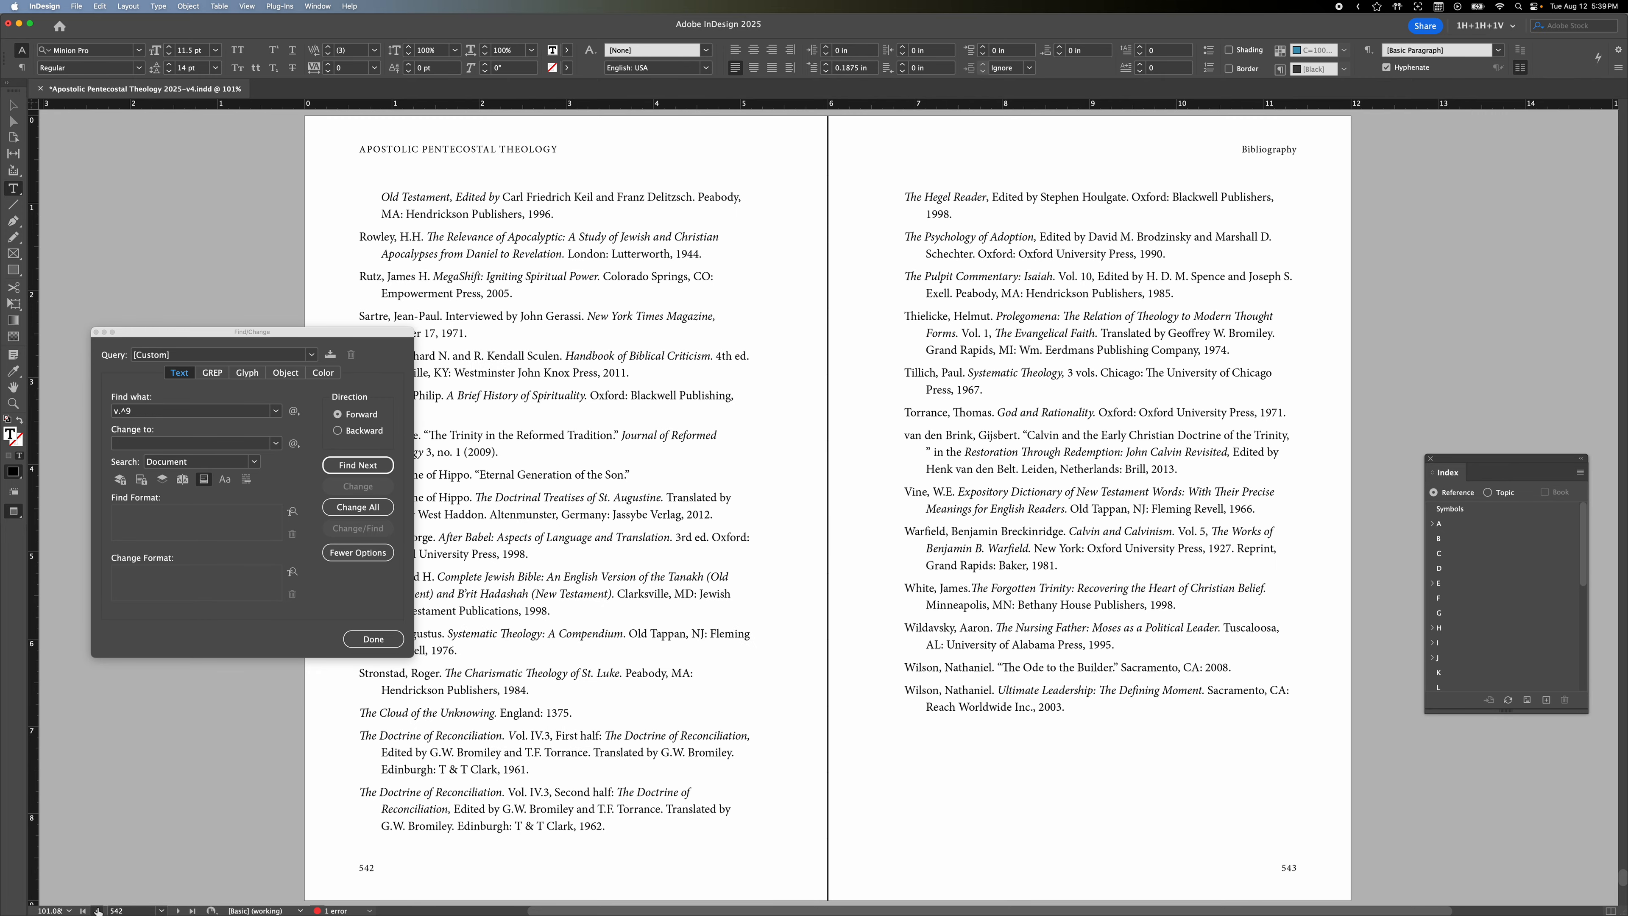
pyautogui.click(178, 911)
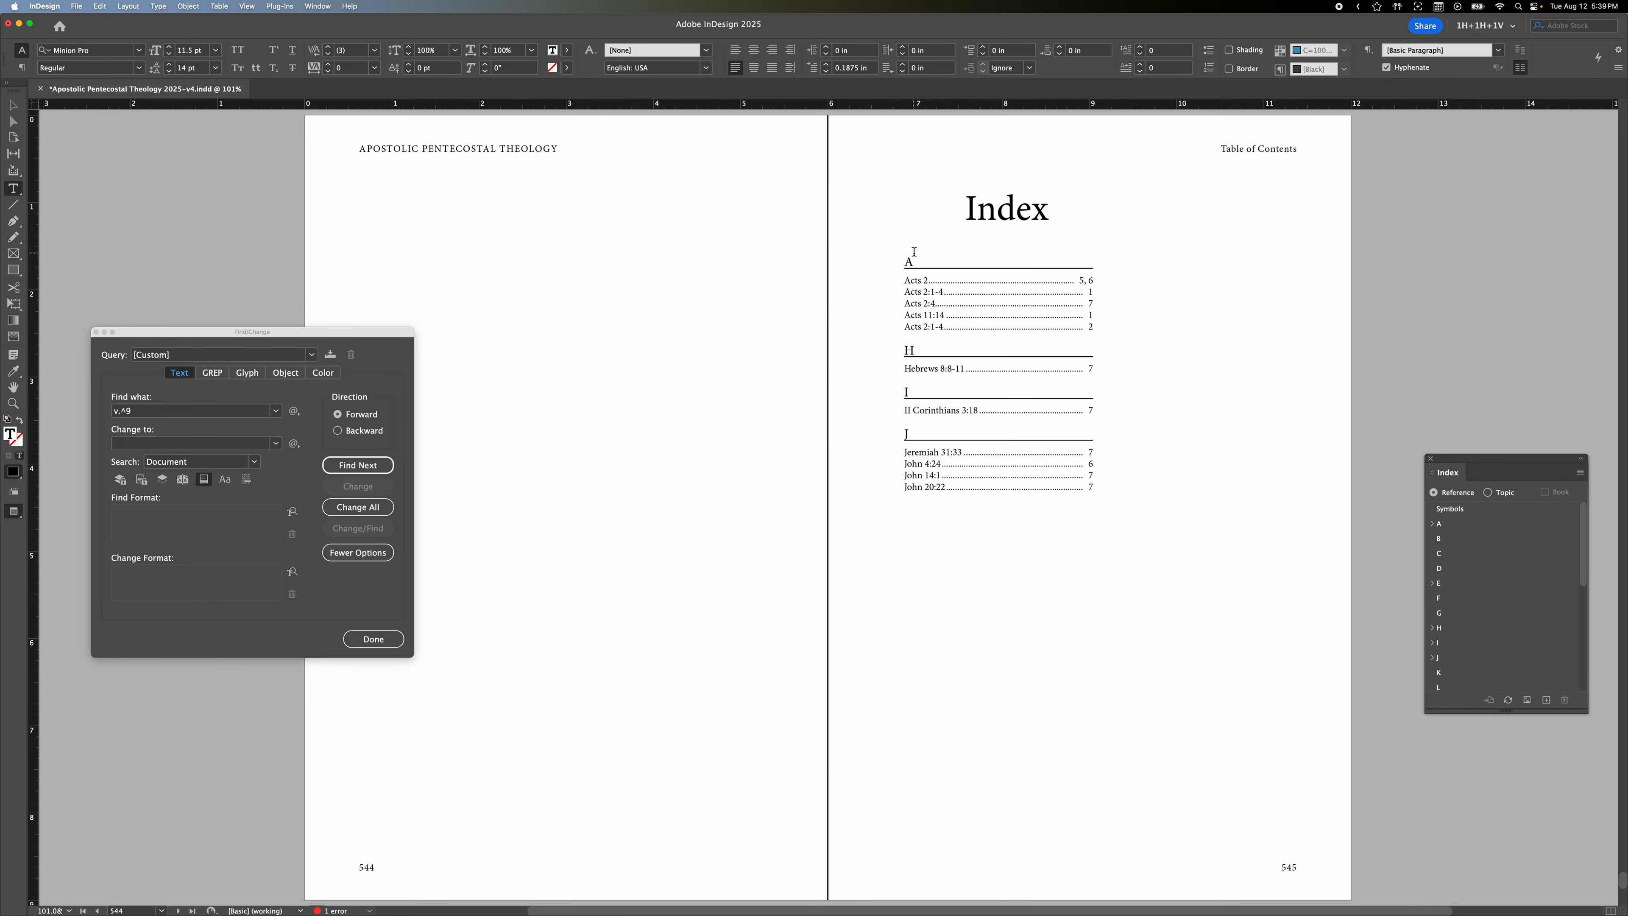